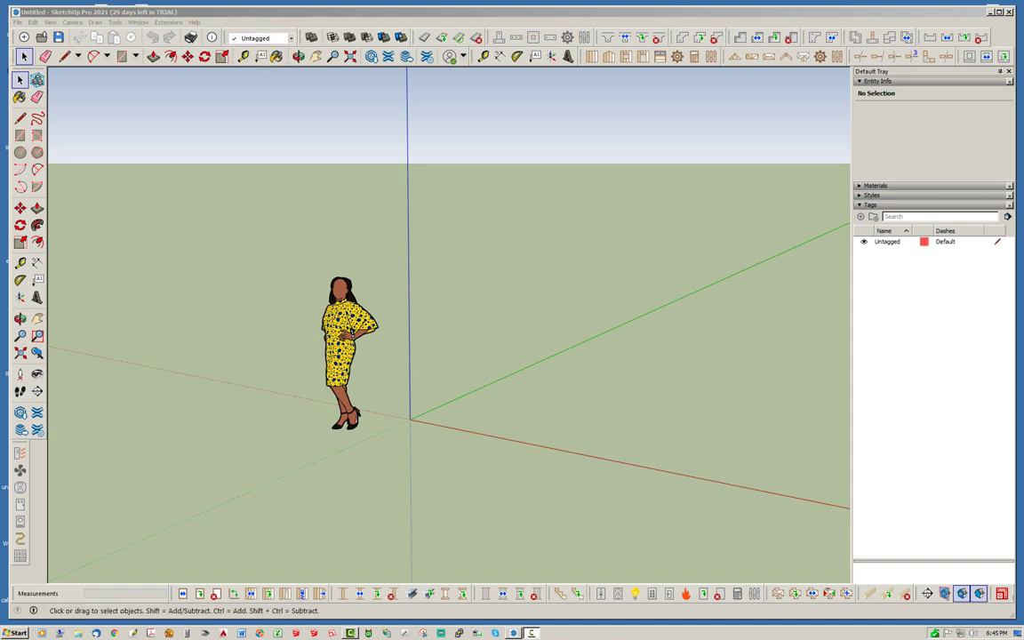
left_click_drag(297, 12, 295, 11)
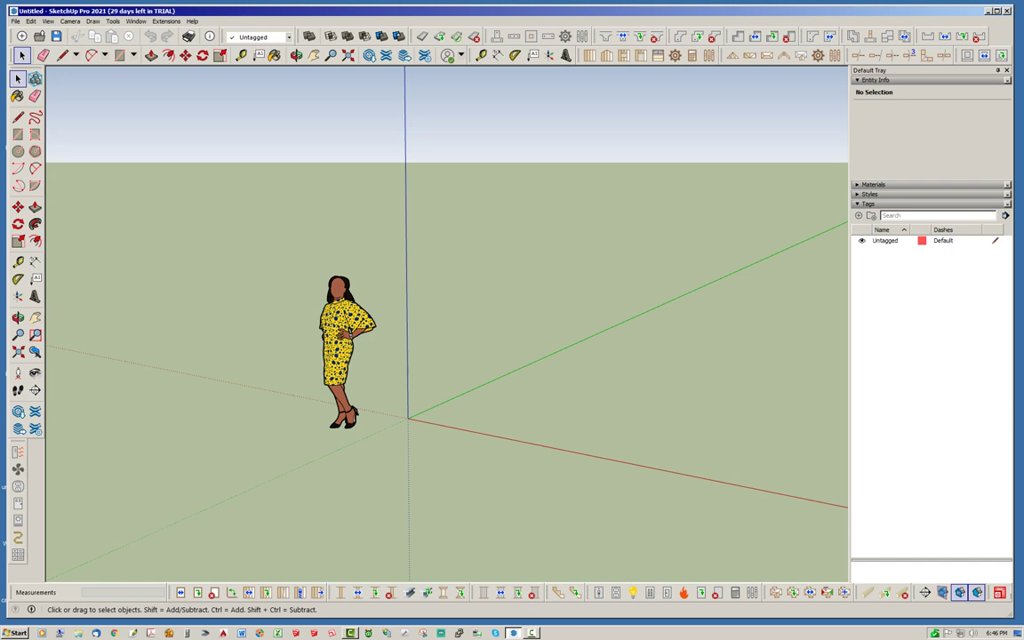
middle_click_drag(197, 313, 197, 335)
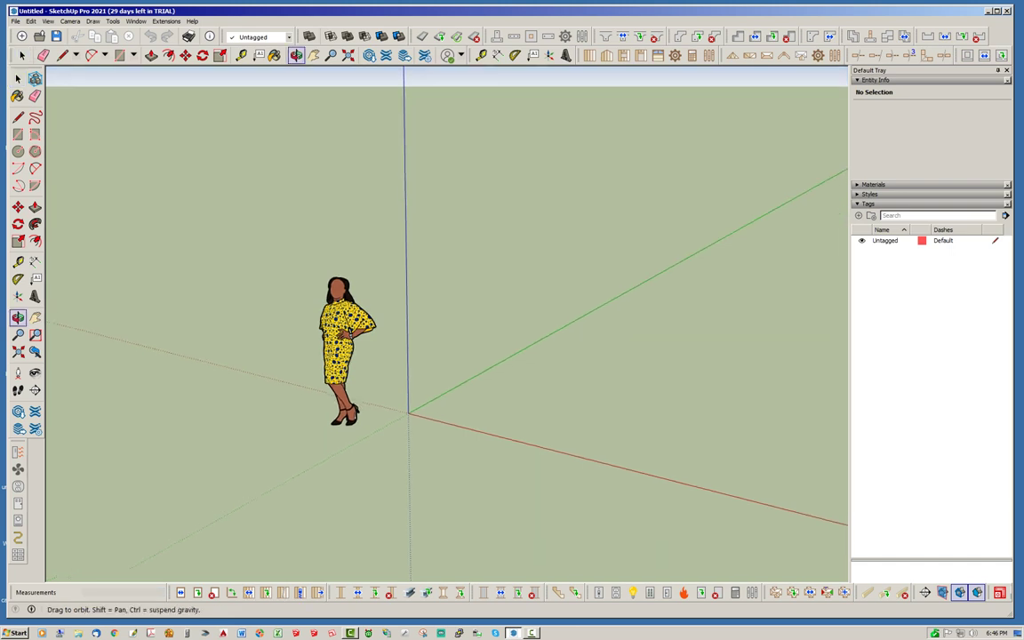
scroll(198, 336, "down", 3)
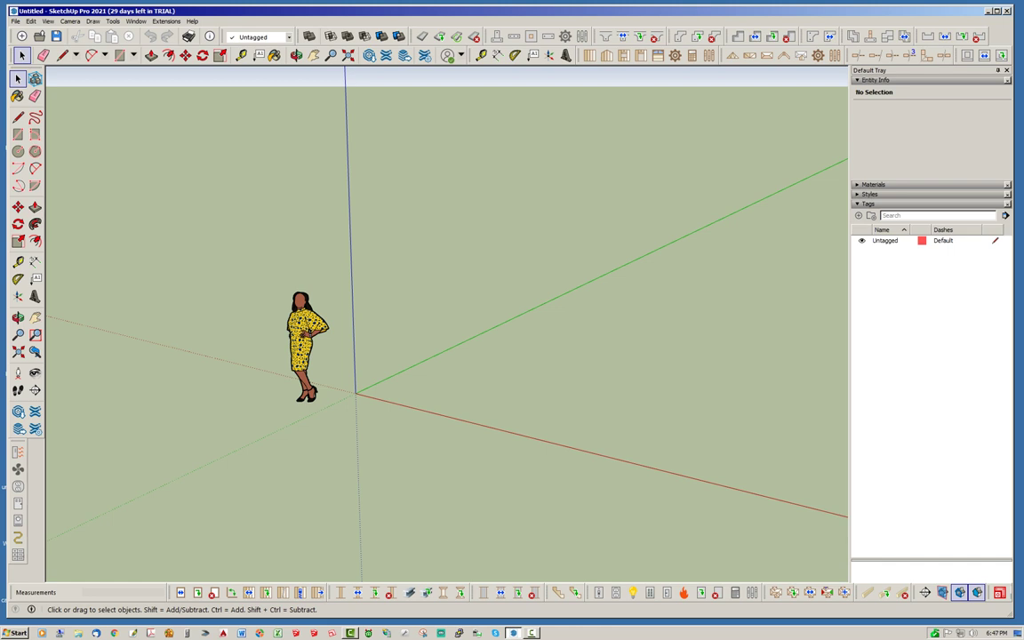
Review the General and Layers pages of the Medeek Wall global settings, and close them without changes
left_click(640, 52)
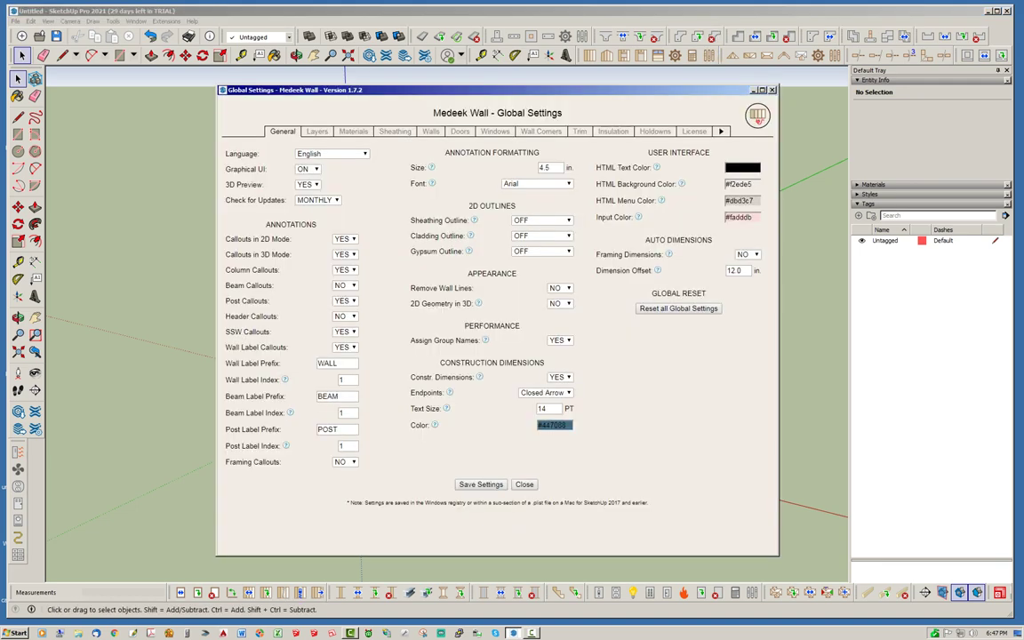
left_click(316, 131)
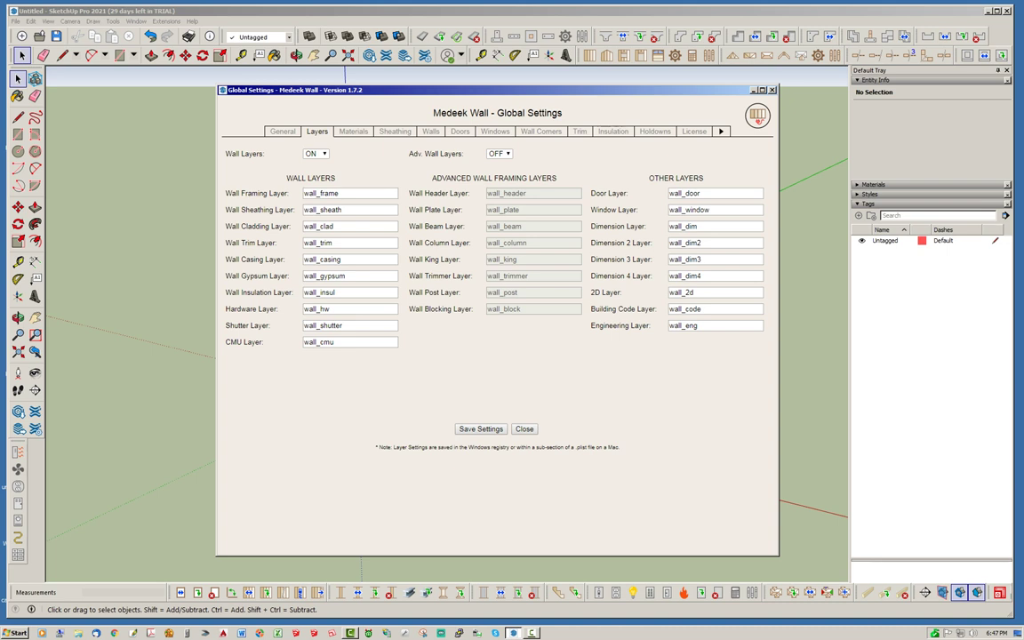
key("Escape")
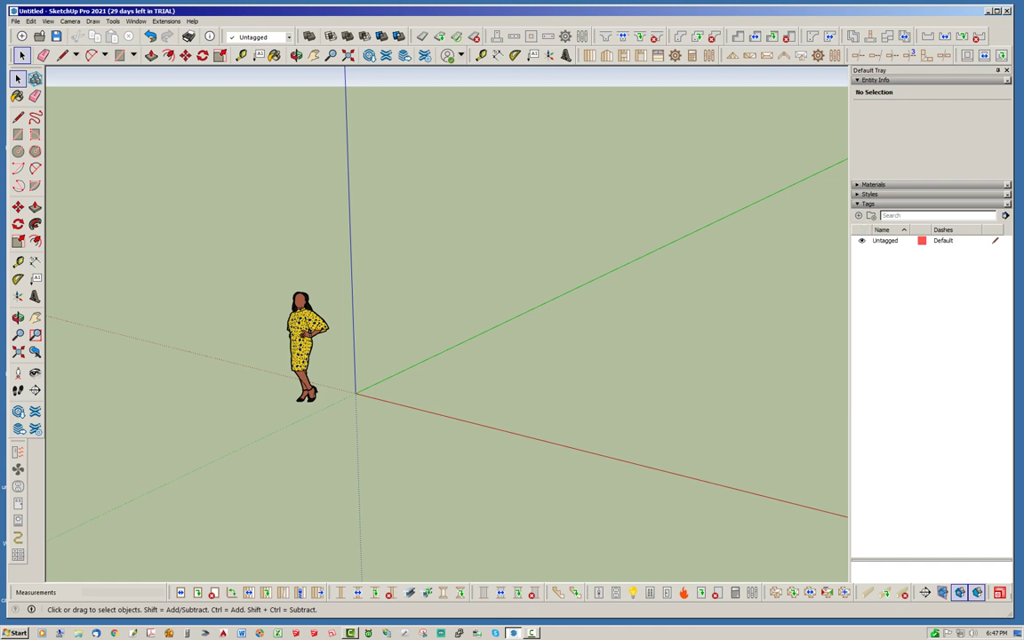
Draw a ground grid with 1' spacing from the origin, extending along the red and green axes
left_click(113, 21)
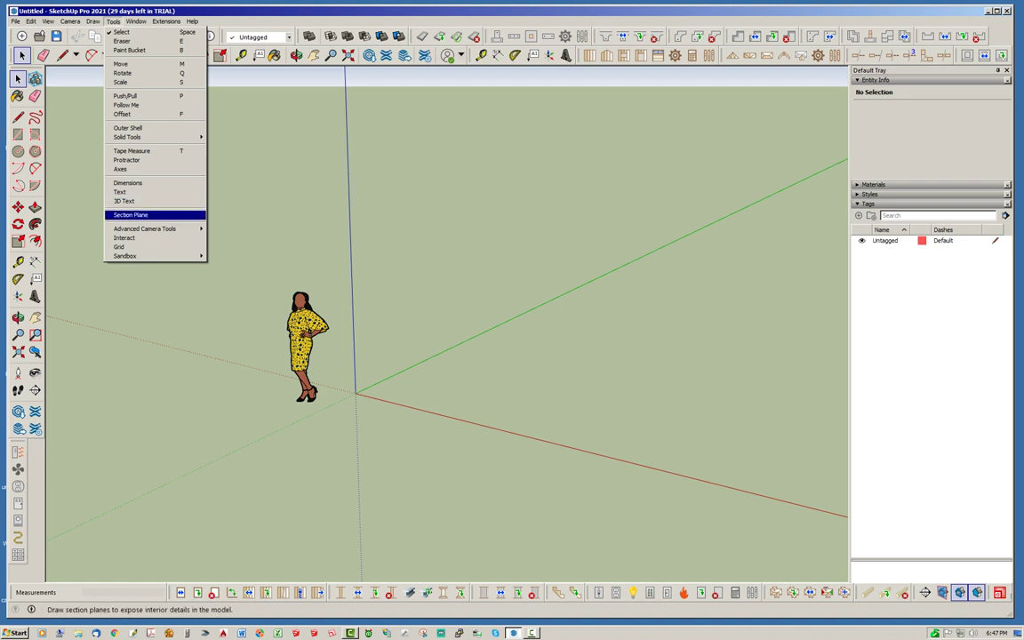
left_click(124, 246)
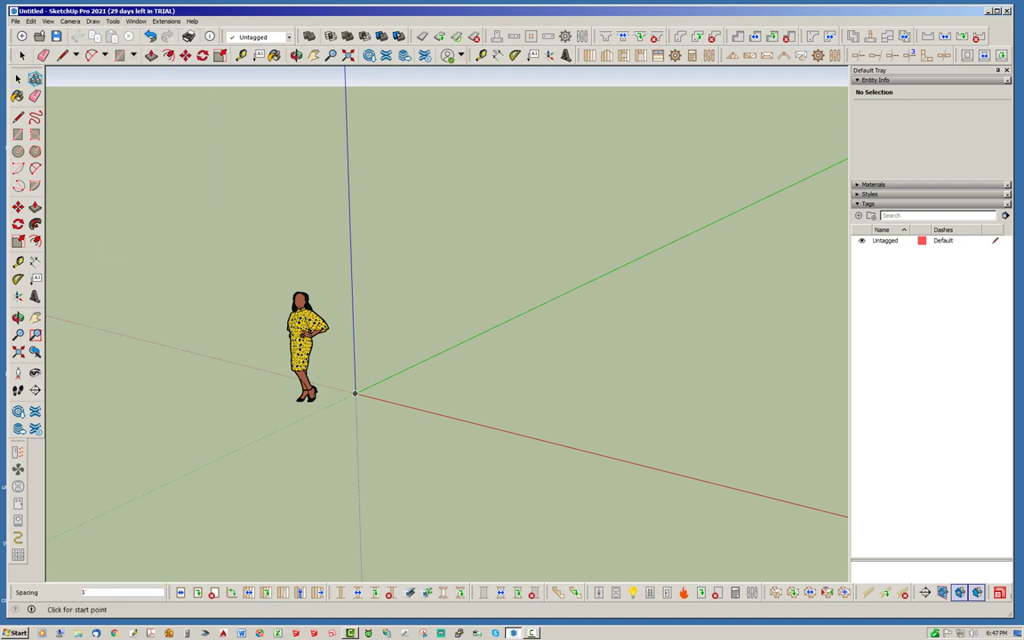
left_click(354, 393)
scroll(121, 268, "down", 2)
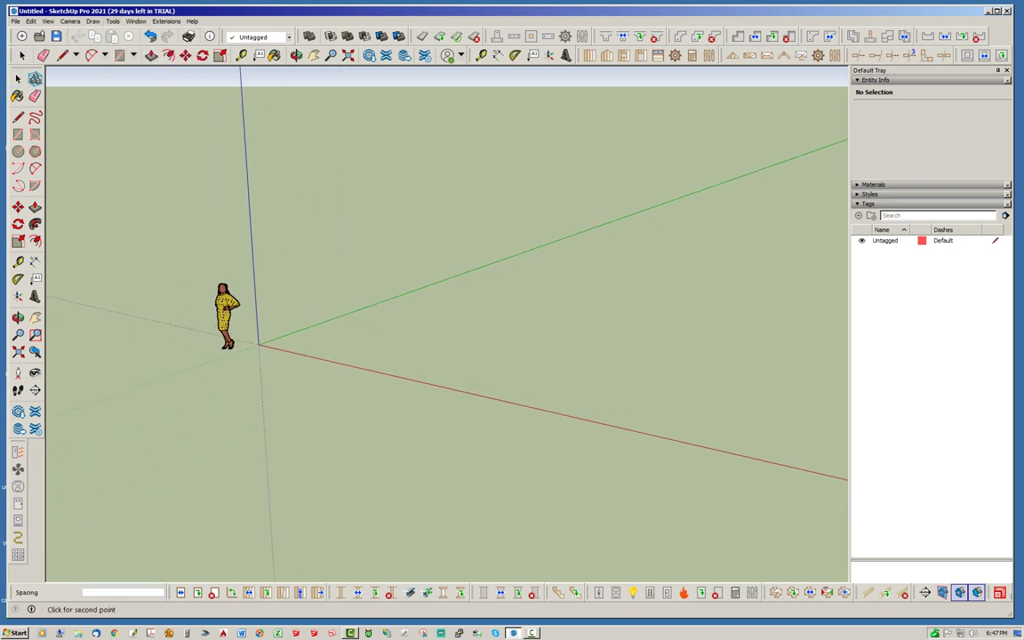
left_click(790, 466)
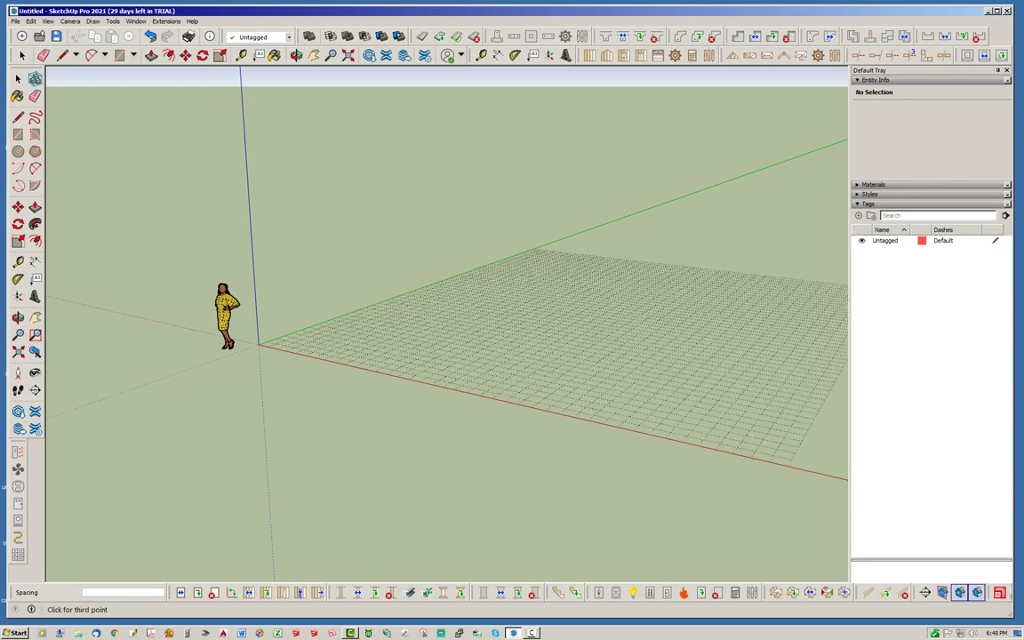
left_click(579, 233)
Lay out a rectangular Slab on Grade foundation on the grid, 24 ft wide and 32 ft long
middle_click_drag(534, 294, 533, 365)
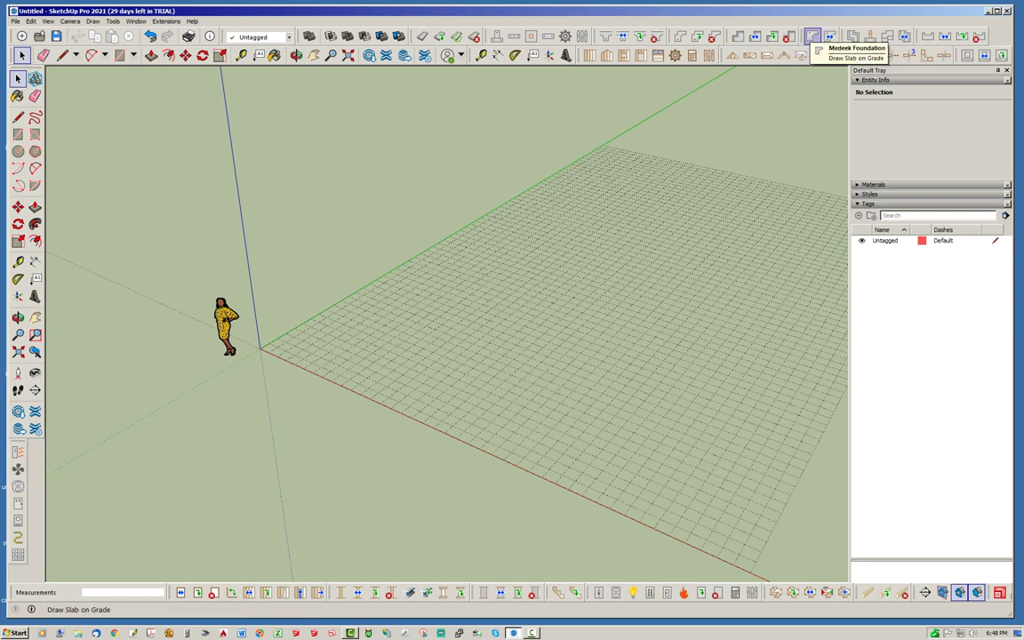
left_click(813, 37)
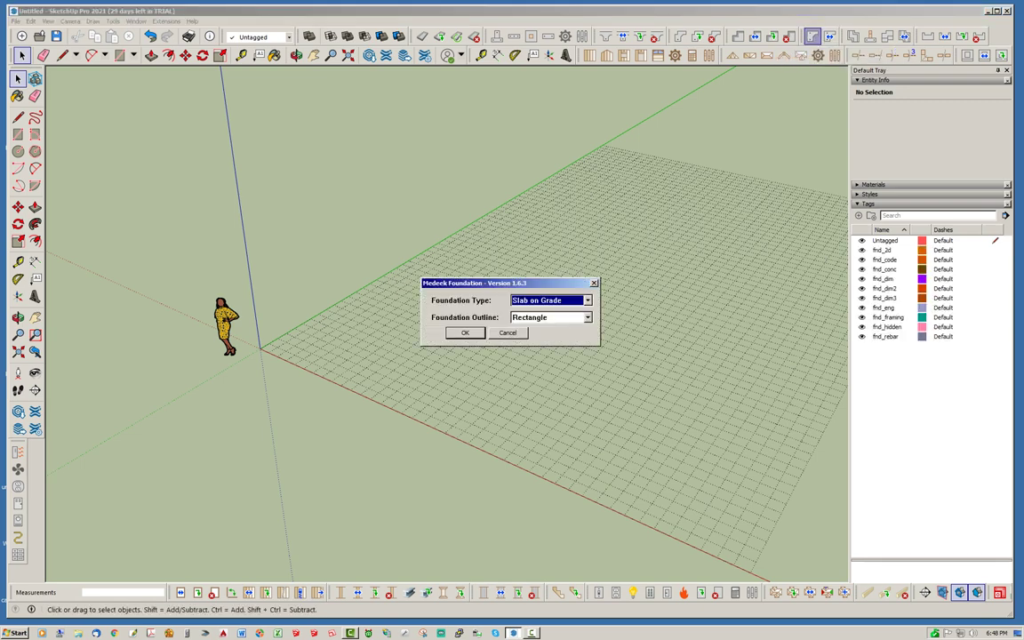
left_click(464, 332)
scroll(343, 340, "up", 3)
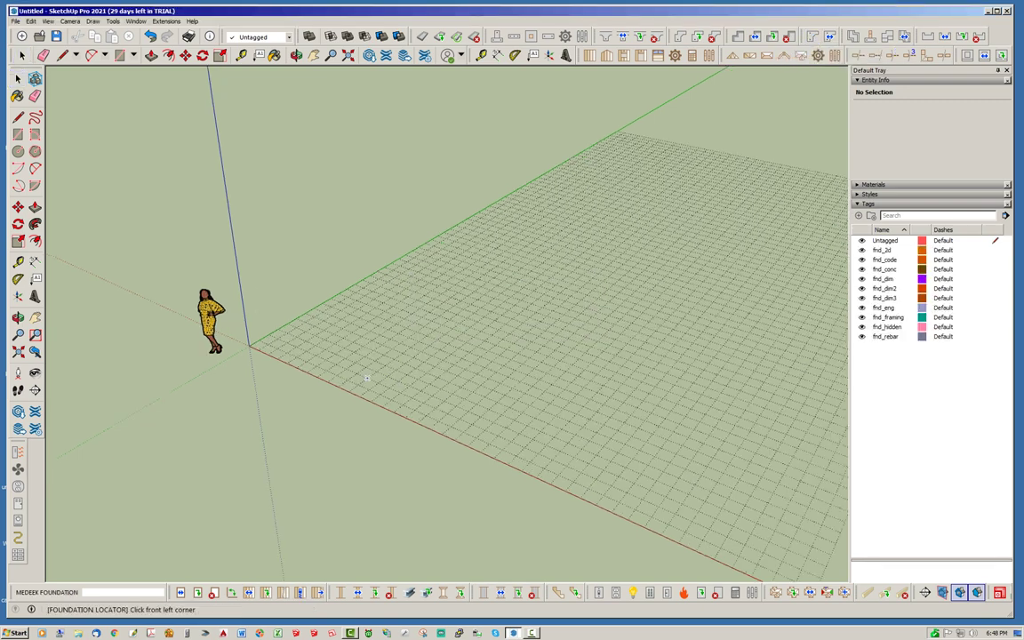
left_click(315, 332)
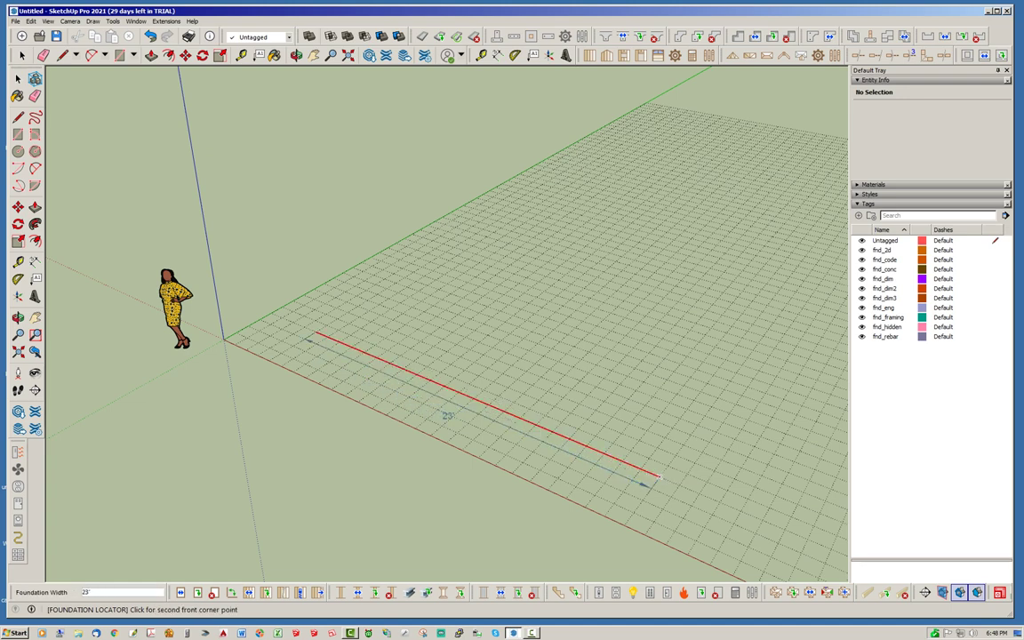
left_click(677, 486)
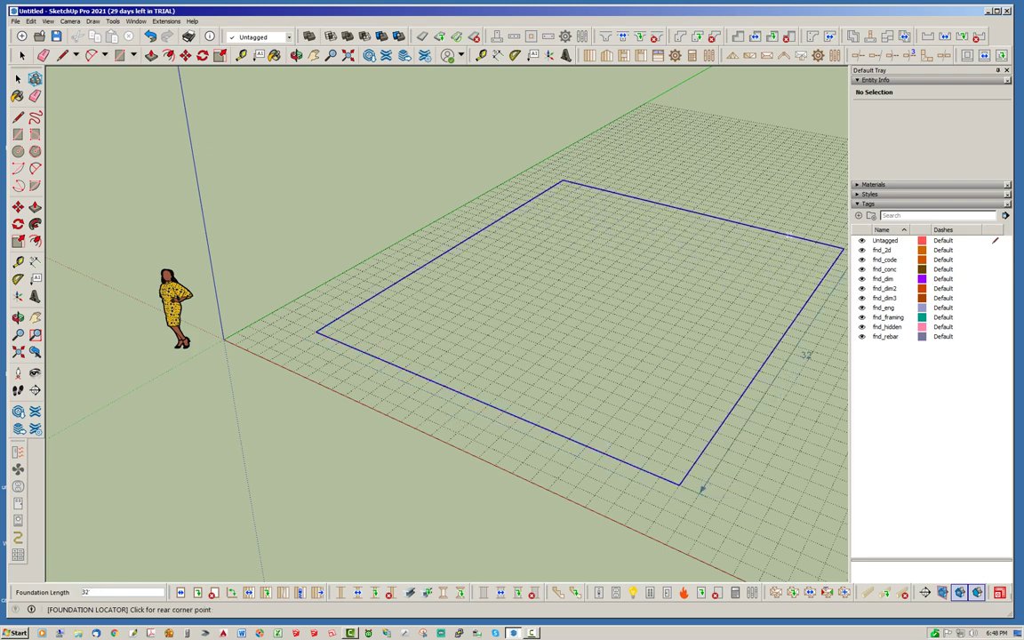
left_click(791, 235)
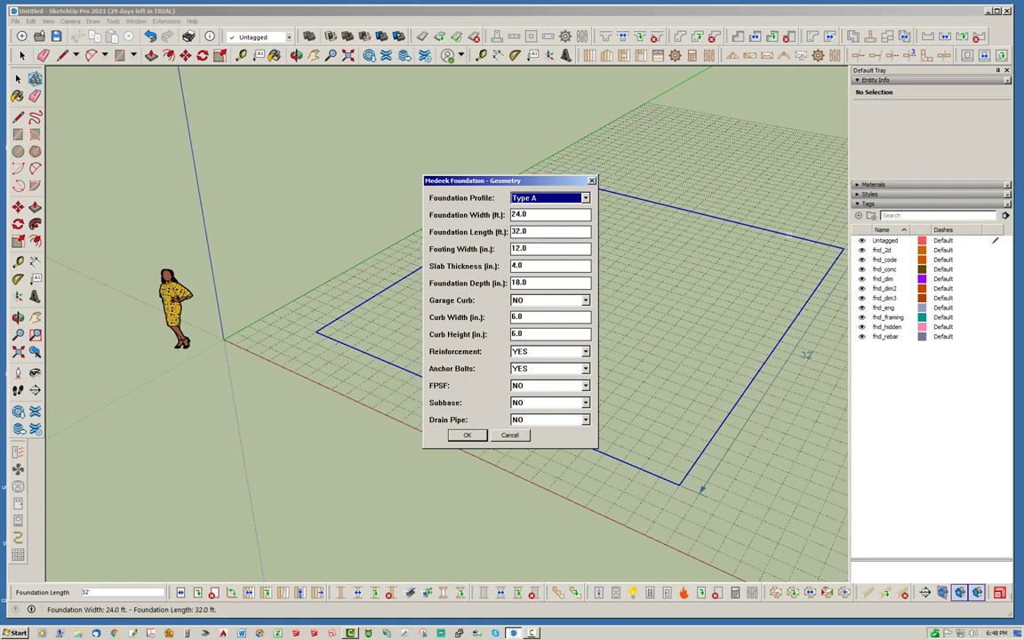
Generate the slab foundation with slab reinforcement type #3-BAR, accepting the default geometry and anchor bolt settings
key("Return")
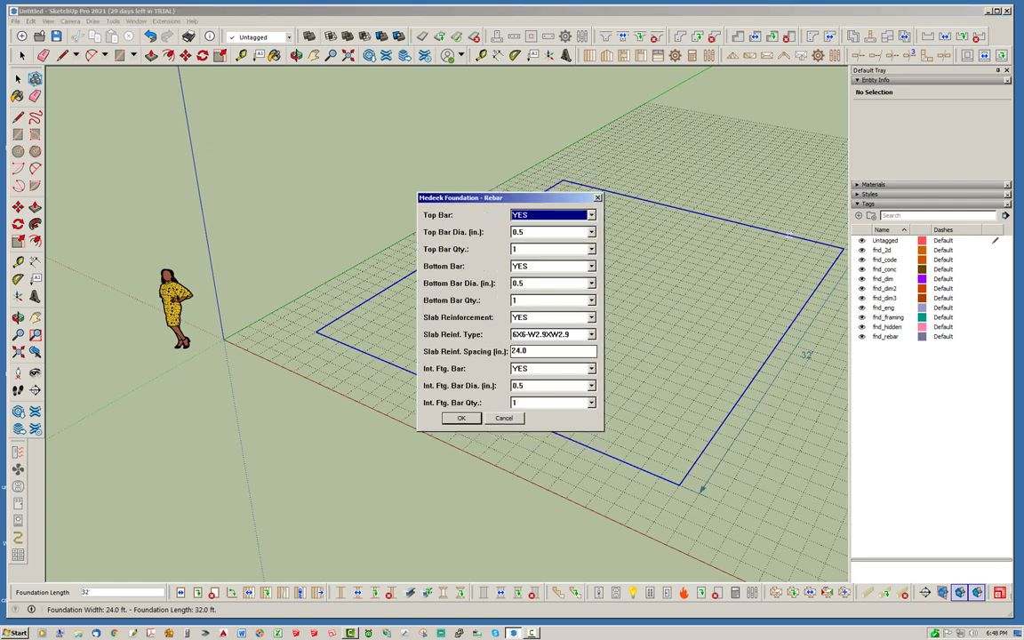
left_click(591, 335)
left_click(533, 362)
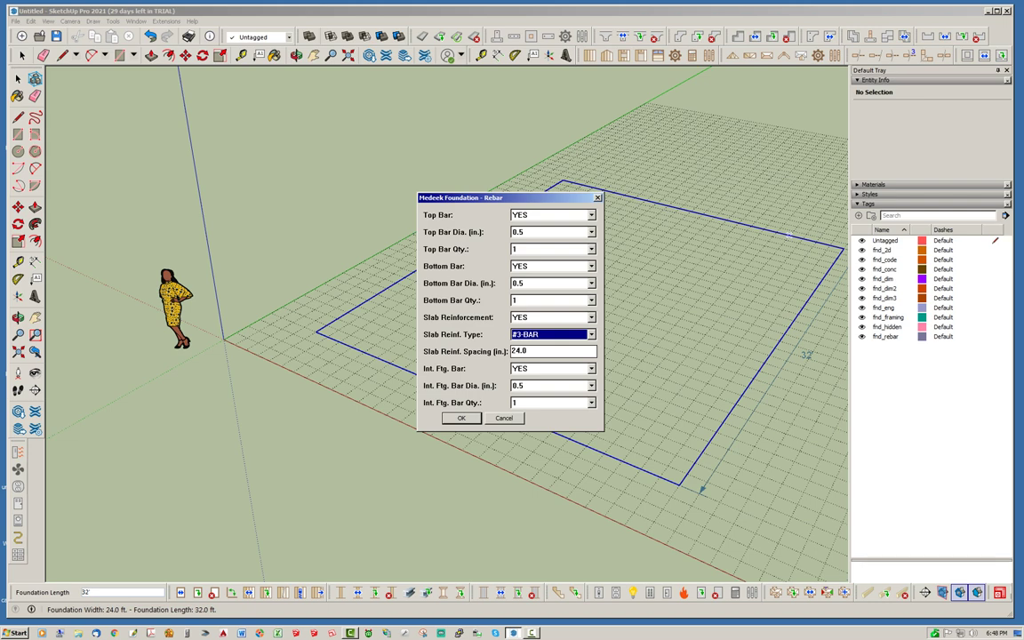
key("Return")
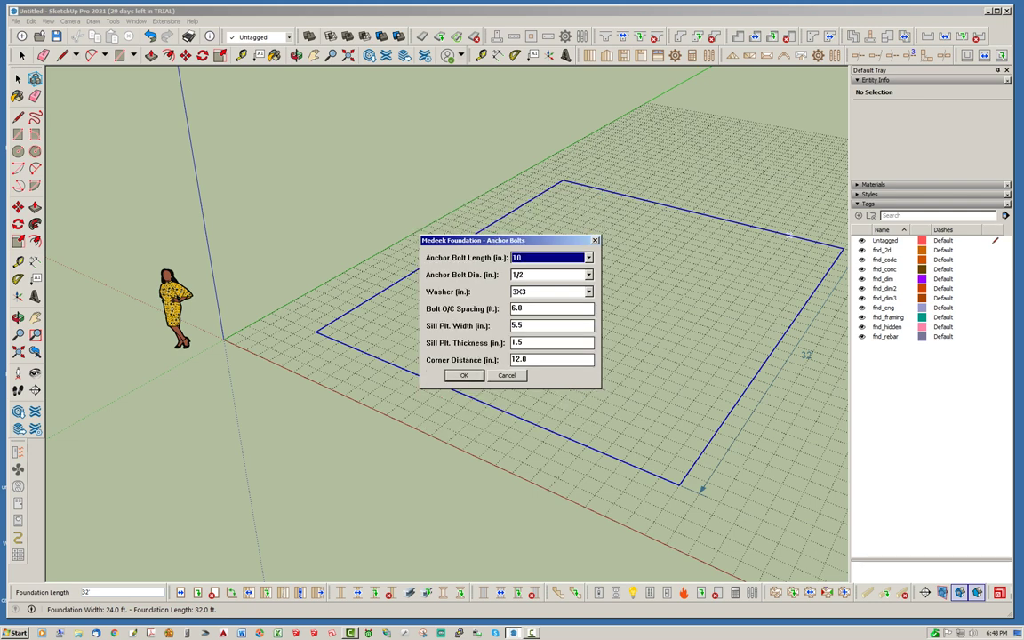
key("Return")
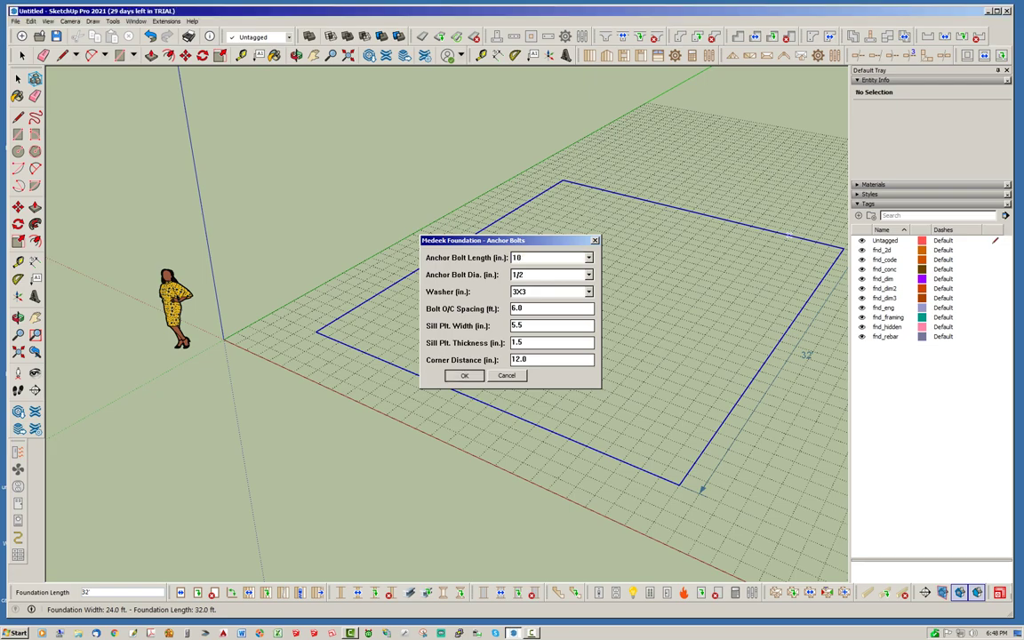
Create a tag folder named FND and move anchor_bolts and all the fnd_ tags into it
middle_click_drag(569, 356, 525, 366)
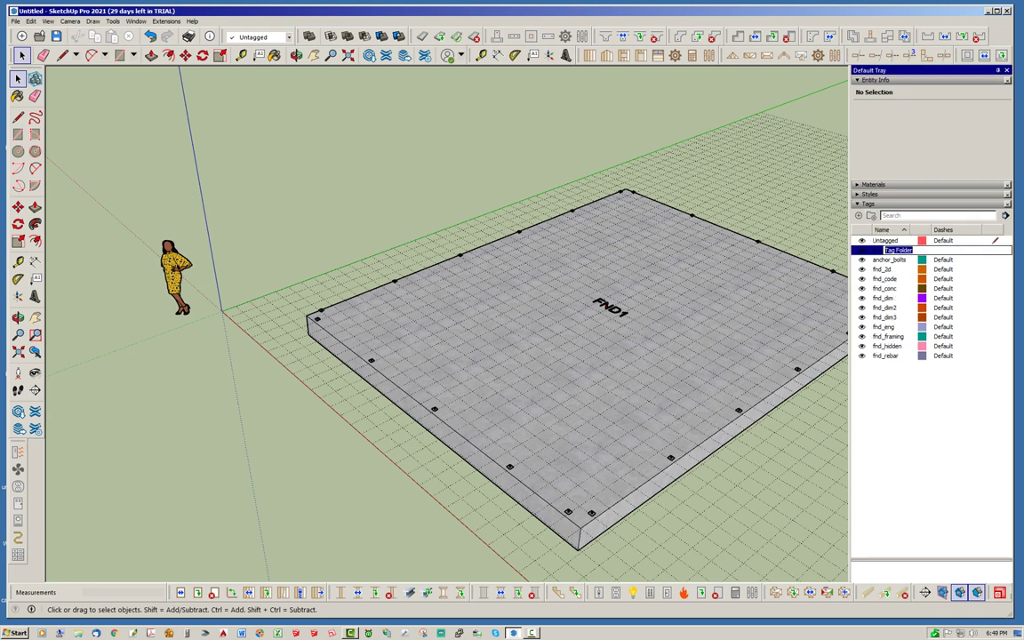
type("FND")
key("Return")
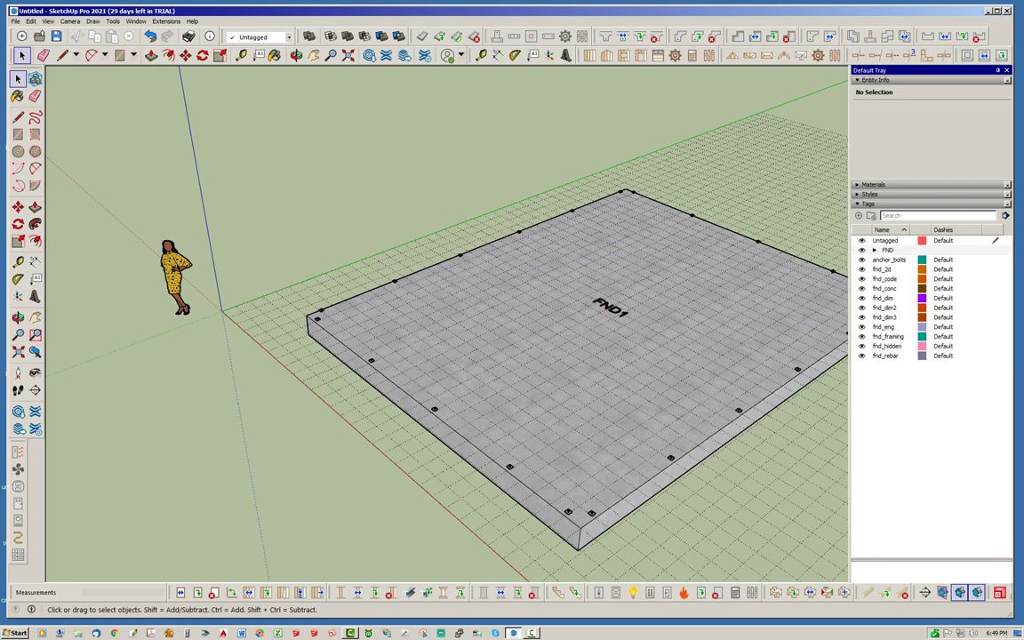
left_click(889, 260)
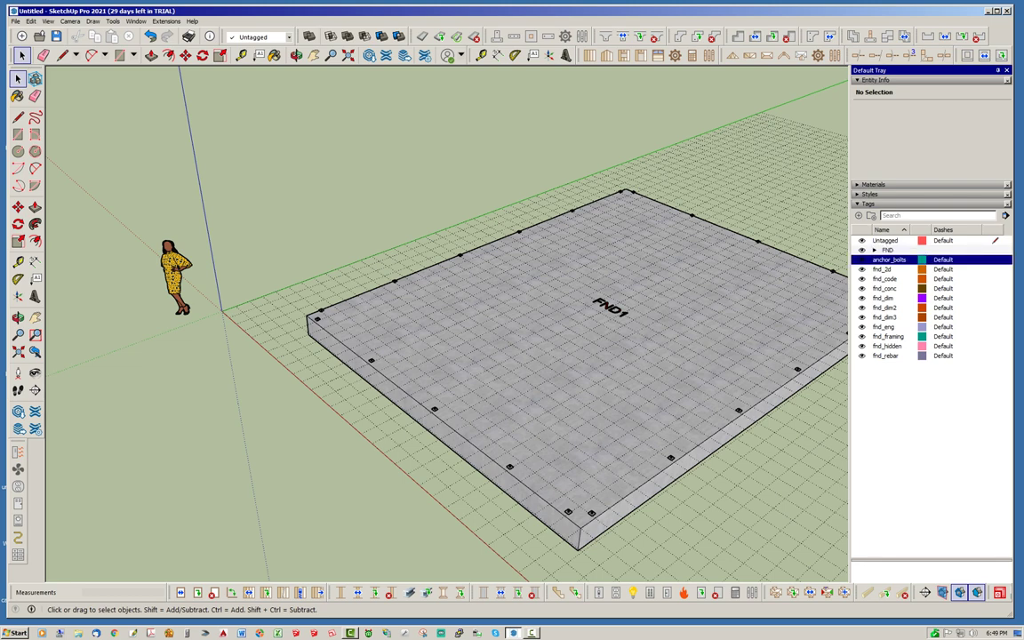
left_click(886, 356, "shift")
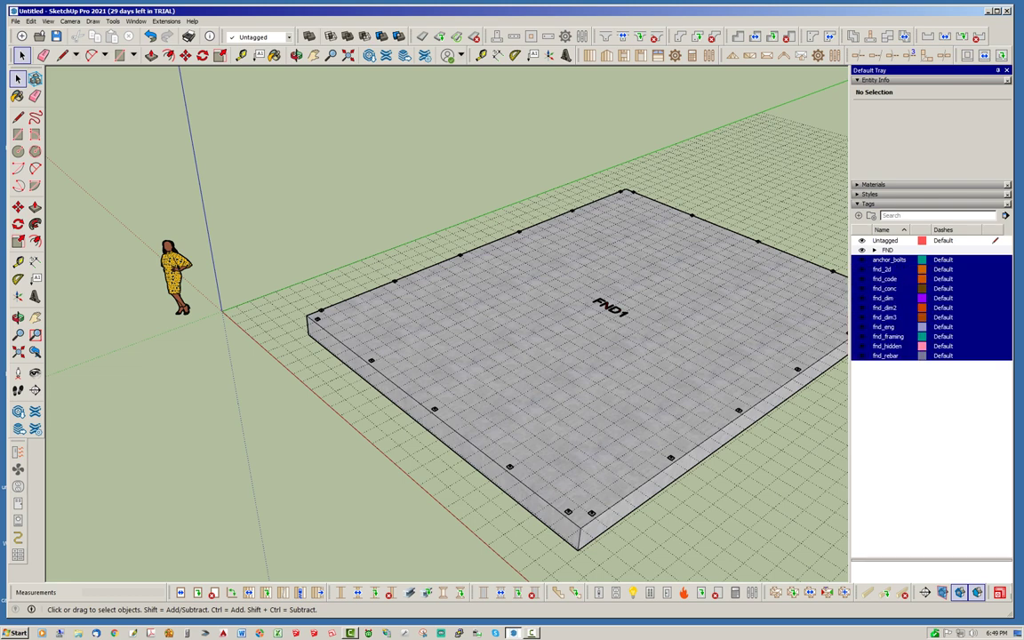
left_click_drag(890, 259, 887, 250)
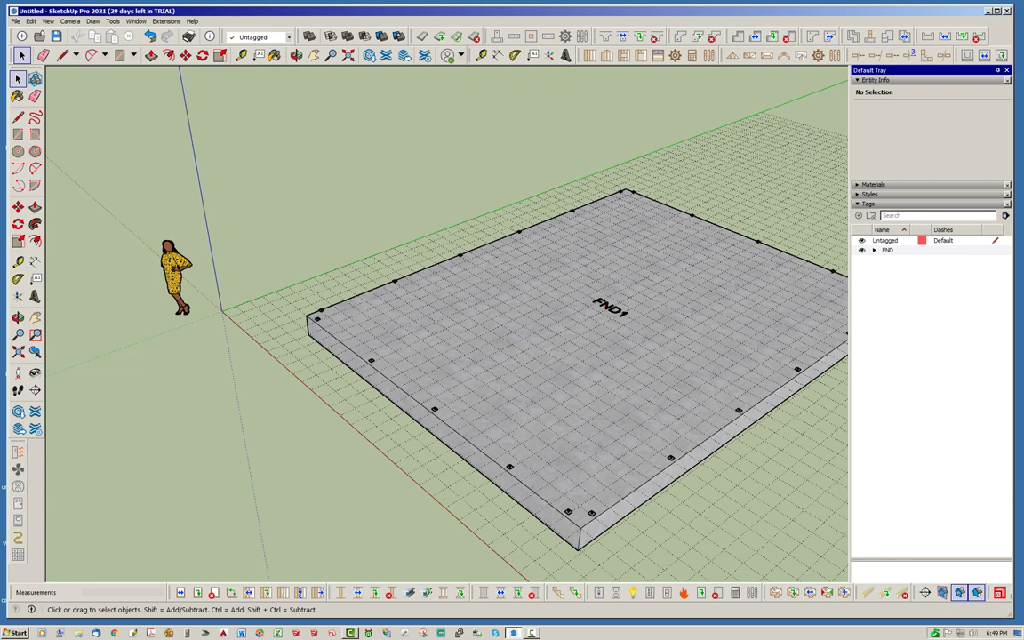
Expand the FND tag folder and temporarily hide the fnd_conc tag to inspect the slab's reinforcement
left_click(875, 250)
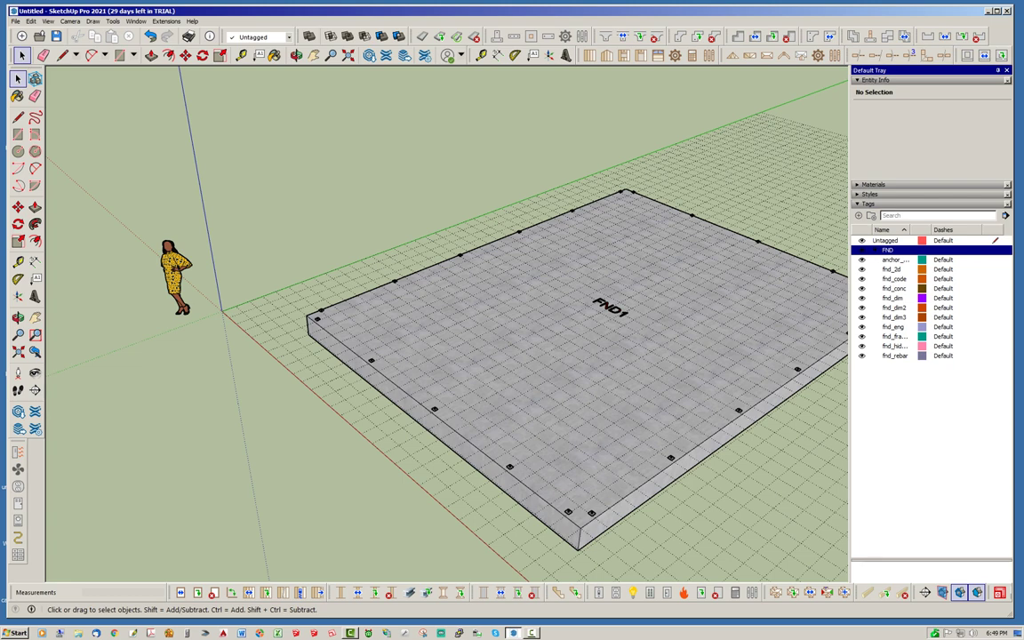
left_click(862, 288)
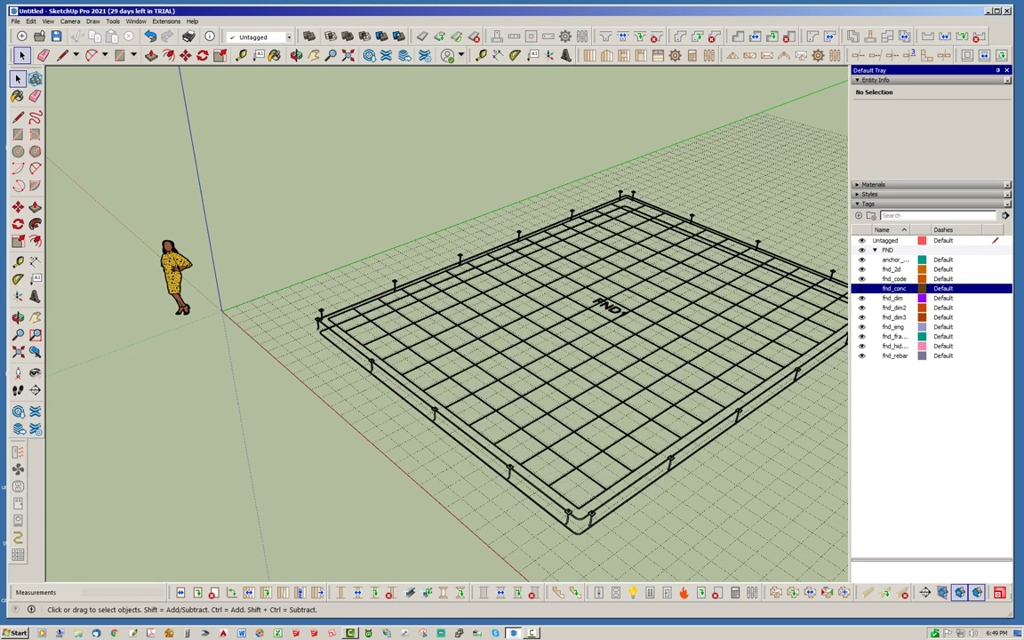
left_click(862, 288)
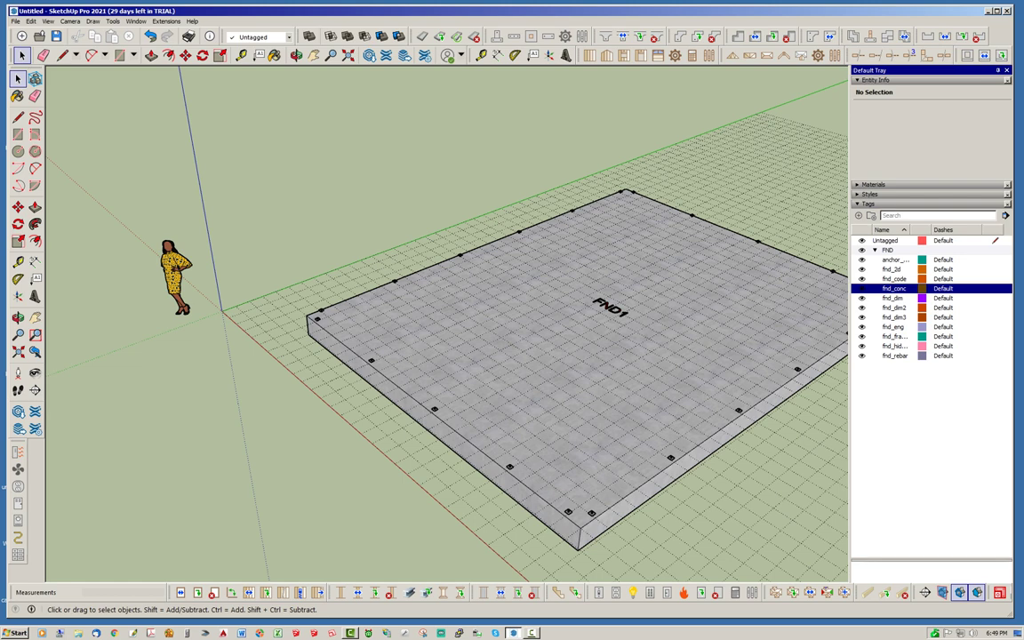
Widen the tag name column, and toggle the visibility of anchor_bolts and the whole FND folder off and on
left_click_drag(910, 229, 929, 230)
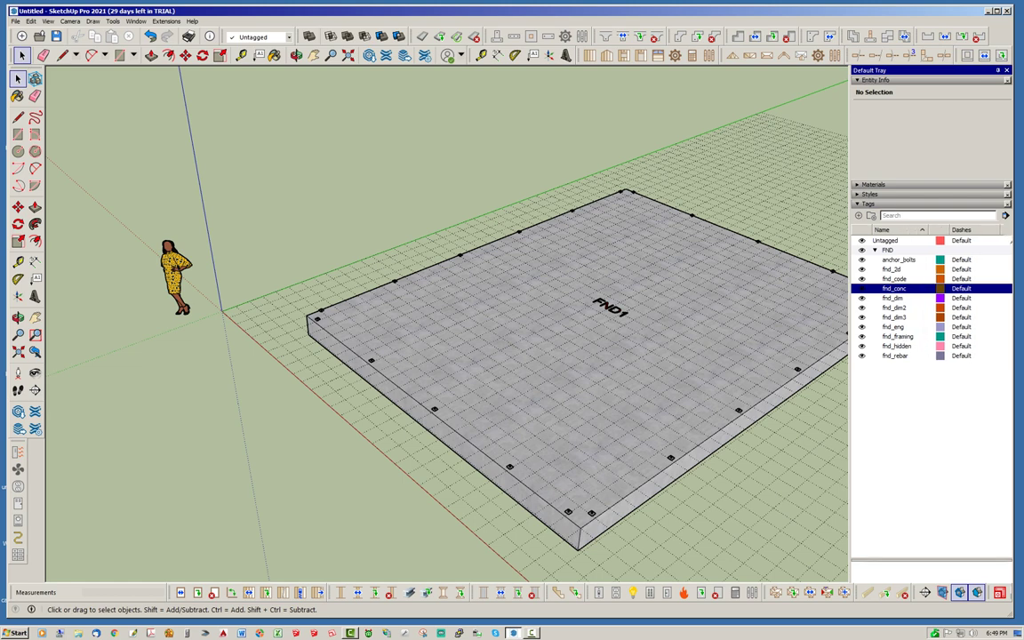
left_click(862, 259)
left_click(861, 259)
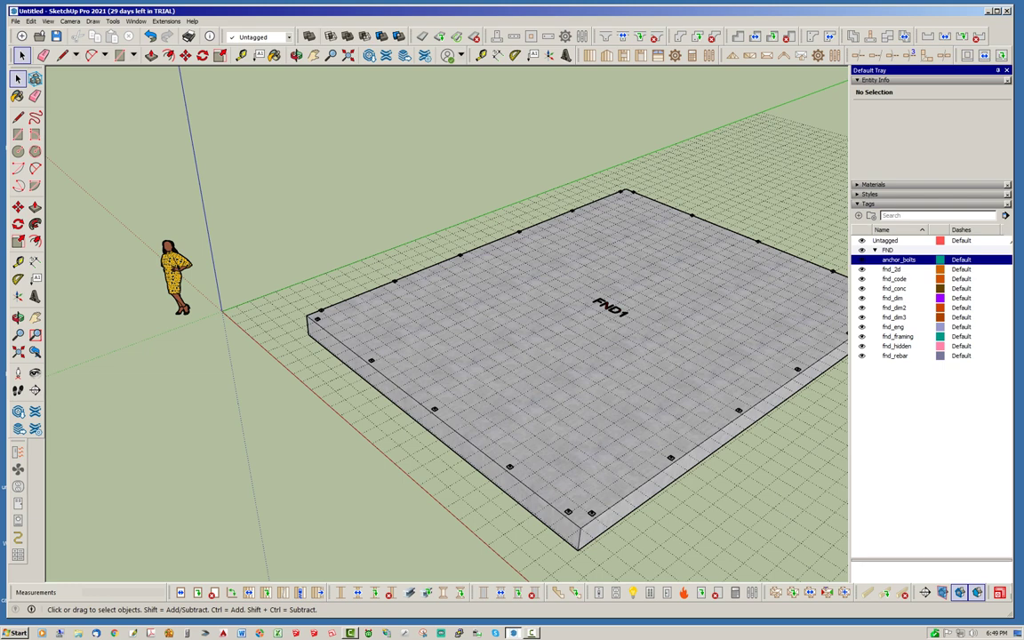
left_click(862, 249)
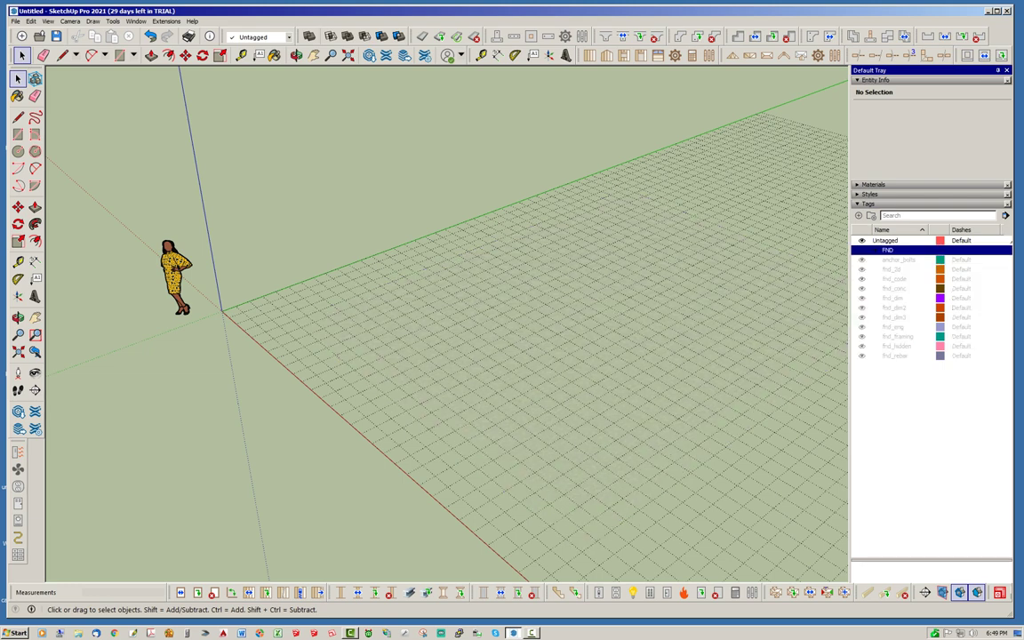
left_click(862, 250)
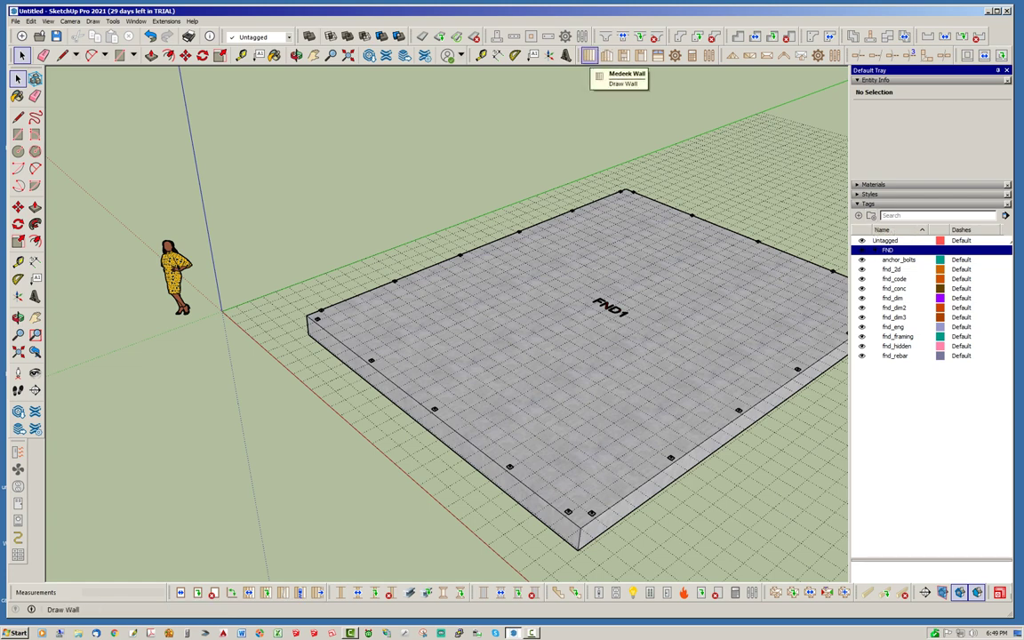
Draw a 2x6 Medeek rectangular wall with the current settings along the slab's 24 ft edge nearest the red axis, corner to corner
left_click(589, 56)
middle_click_drag(462, 310, 620, 347)
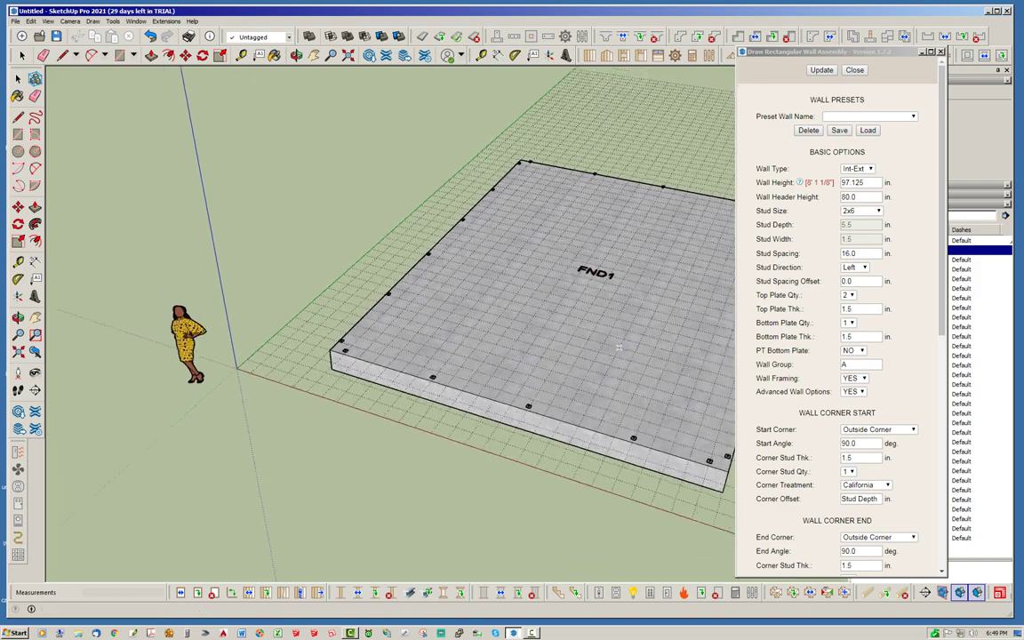
scroll(360, 386, "up", 2)
left_click(317, 333)
scroll(162, 276, "down", 1)
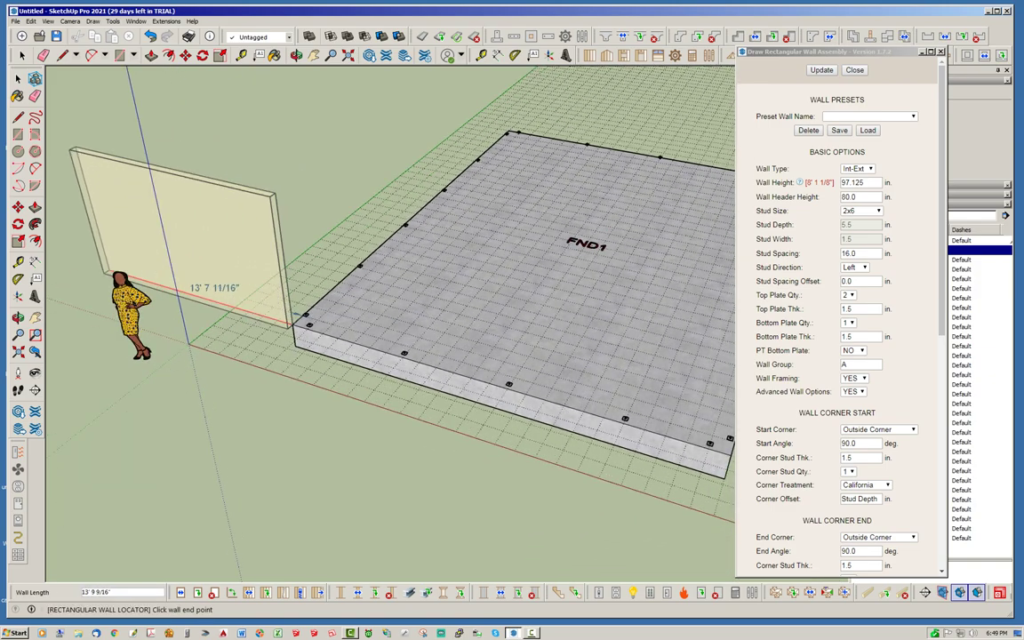
scroll(104, 273, "down", 1)
middle_click_drag(529, 320, 400, 418)
scroll(401, 425, "up", 2)
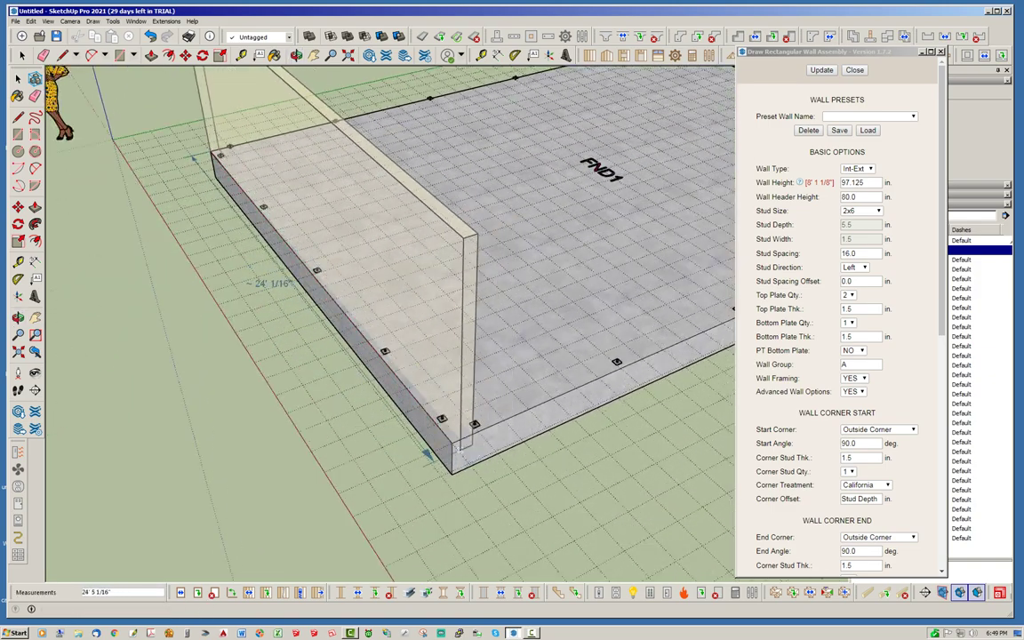
left_click(456, 447)
Draw the second wall along the adjoining slab edge, 32 ft long, from the first wall's end to the next slab corner
middle_click_drag(457, 447, 120, 234)
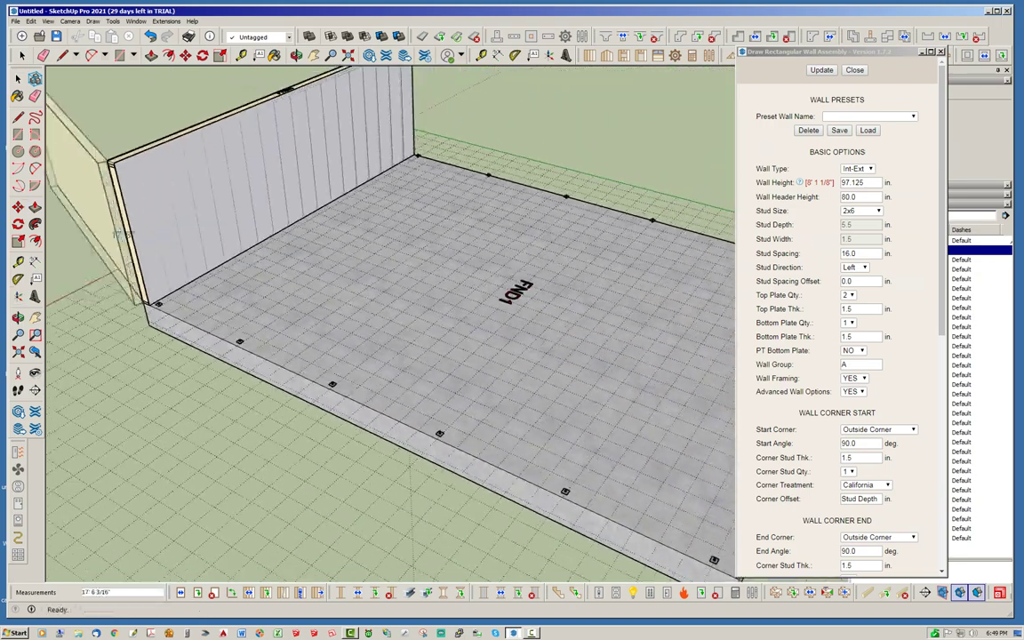
scroll(120, 234, "down", 3)
scroll(630, 470, "up", 2)
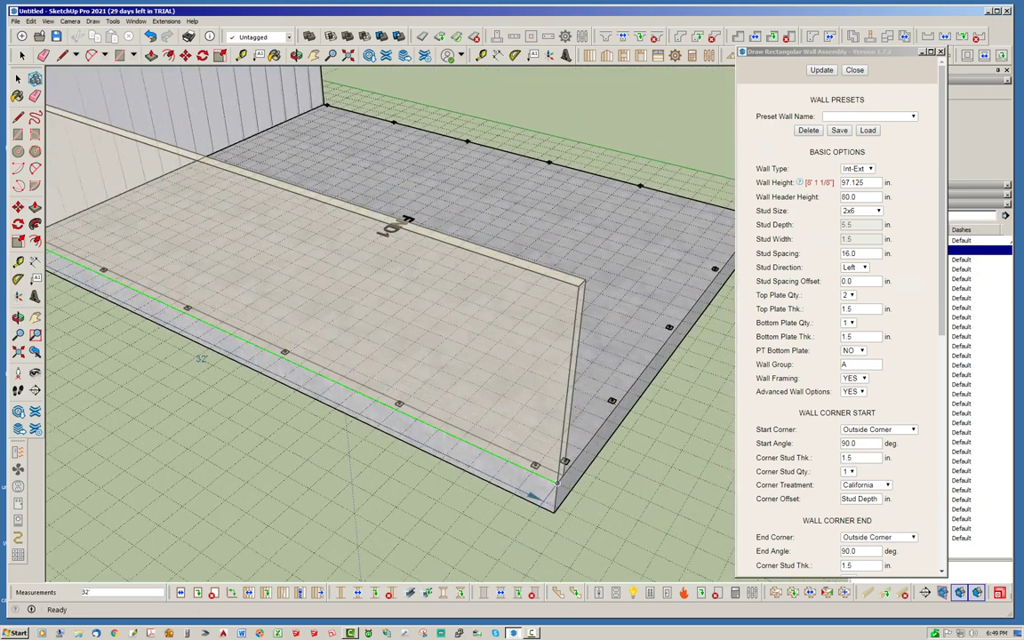
left_click(557, 483)
Draw the third wall along the slab edge opposite the first wall, ending at the next slab corner
middle_click_drag(587, 480, 125, 298)
scroll(404, 400, "up", 1)
left_click(402, 434)
Close the perimeter with the fourth wall, 32 ft long, ending at the first wall's outer corner, and finish wall drawing
scroll(72, 265, "down", 2)
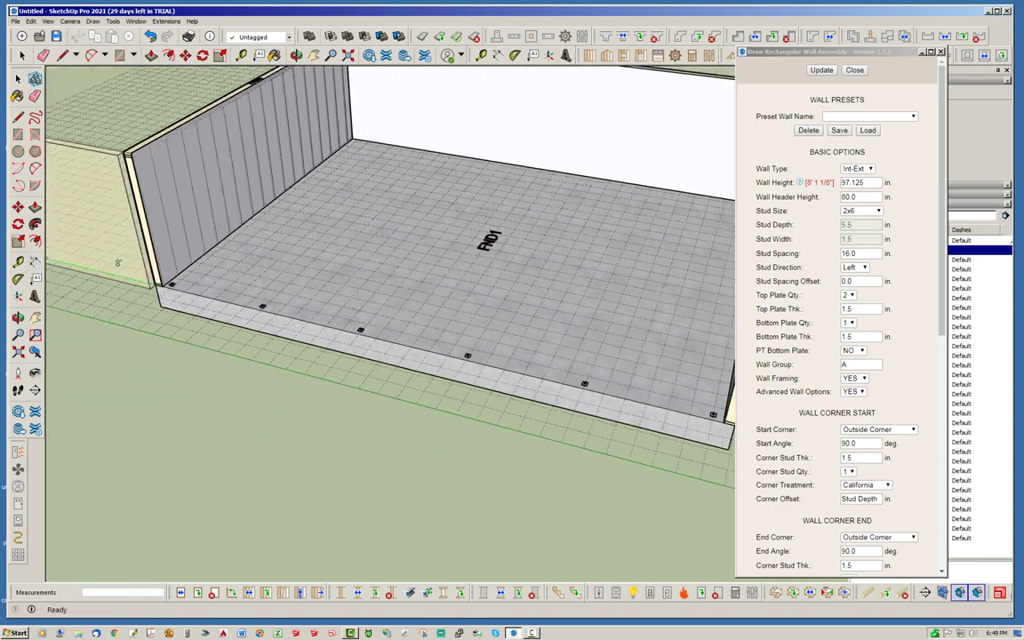
scroll(71, 271, "down", 1)
scroll(594, 418, "up", 6)
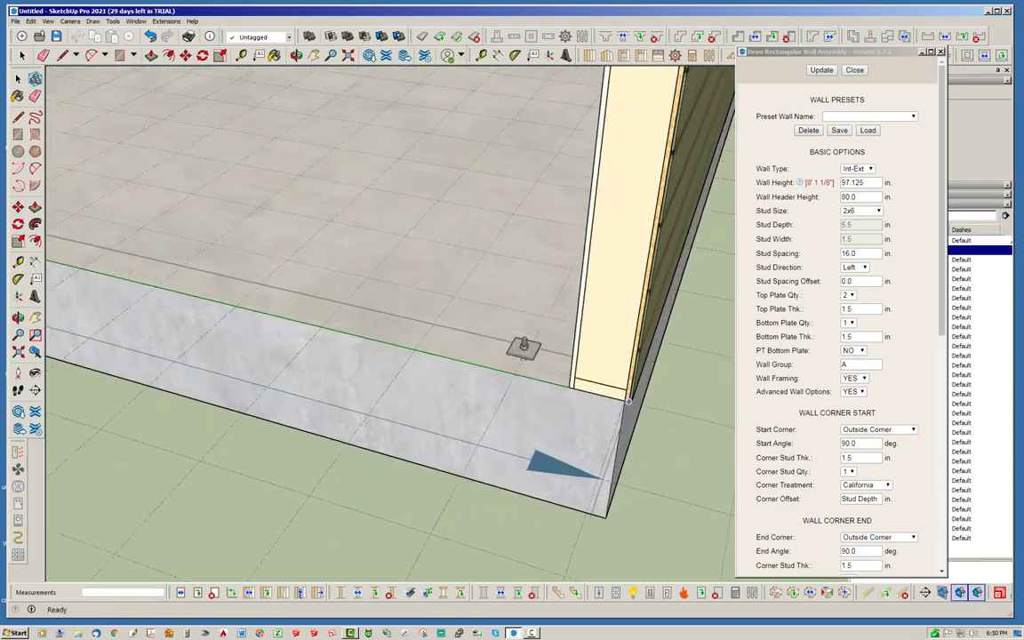
scroll(627, 402, "up", 2)
left_click(626, 402)
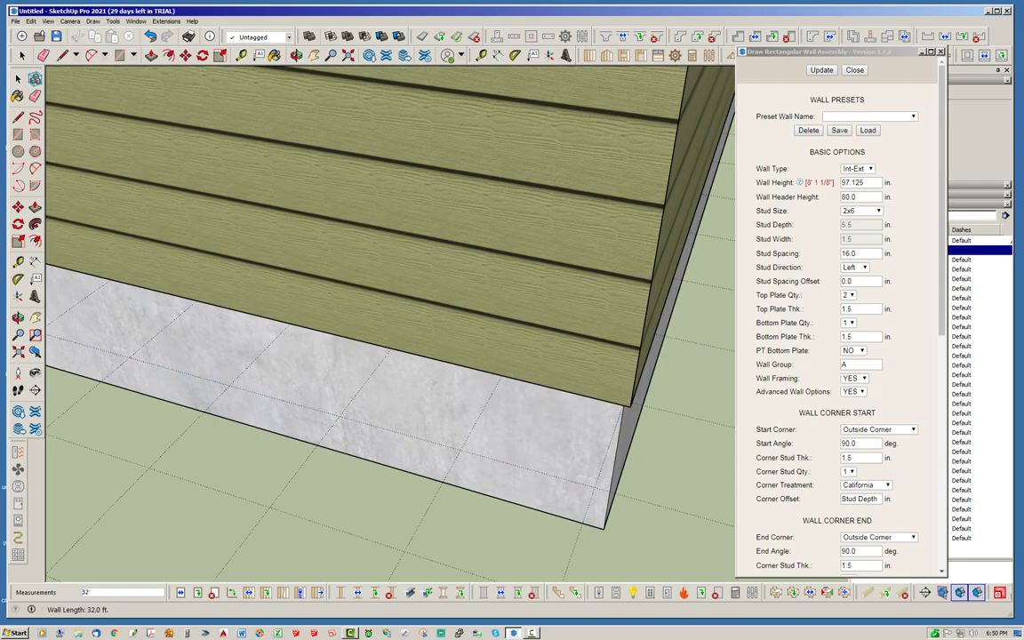
key("space")
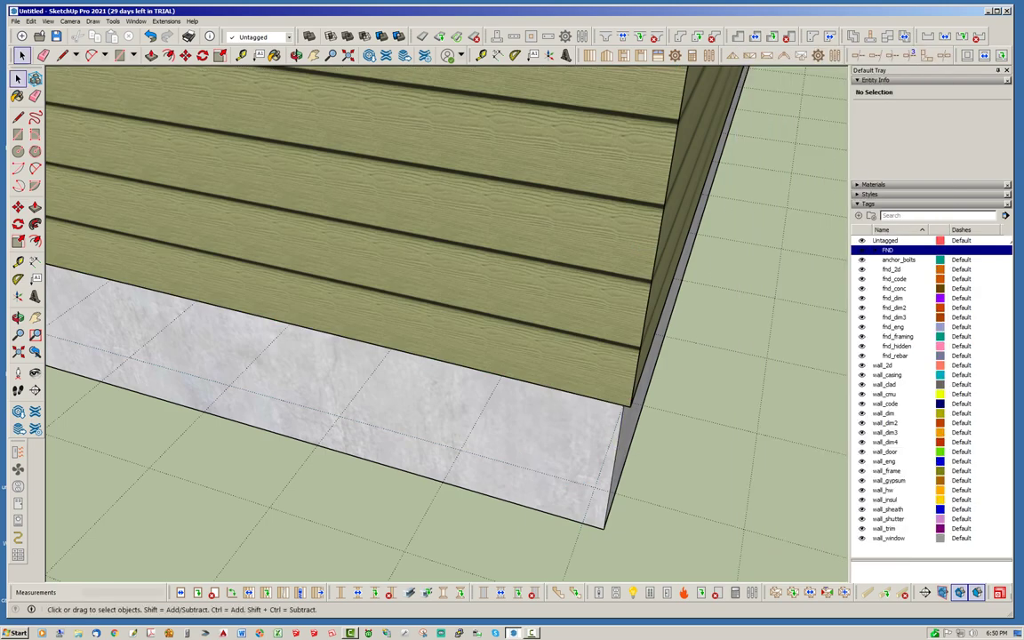
Bring the whole walled building into view and collapse the FND tag folder
scroll(560, 436, "down", 10)
middle_click_drag(567, 425, 436, 435)
left_click(894, 288)
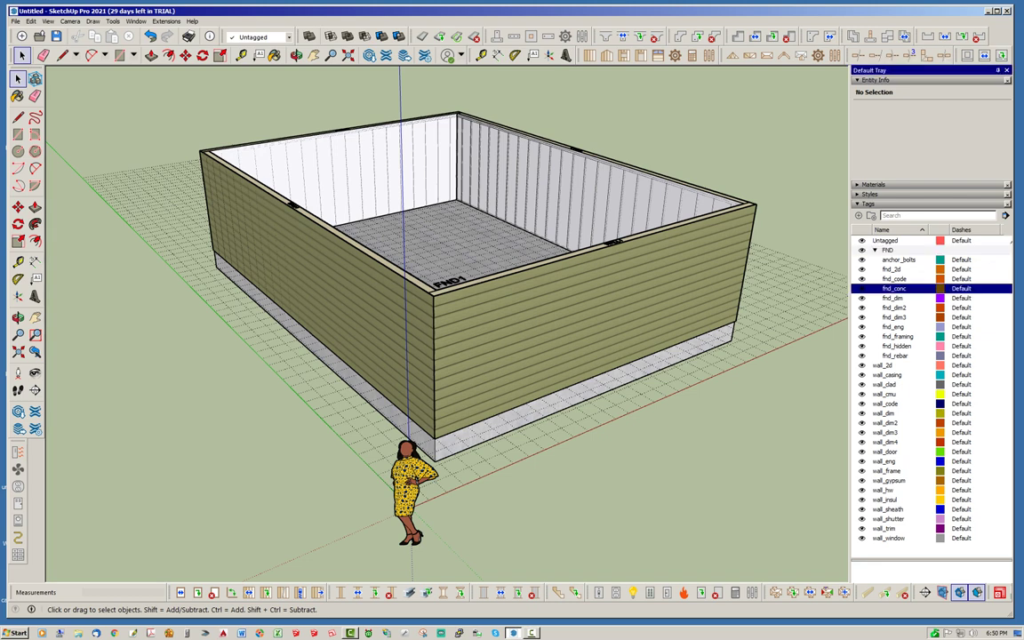
left_click(876, 250)
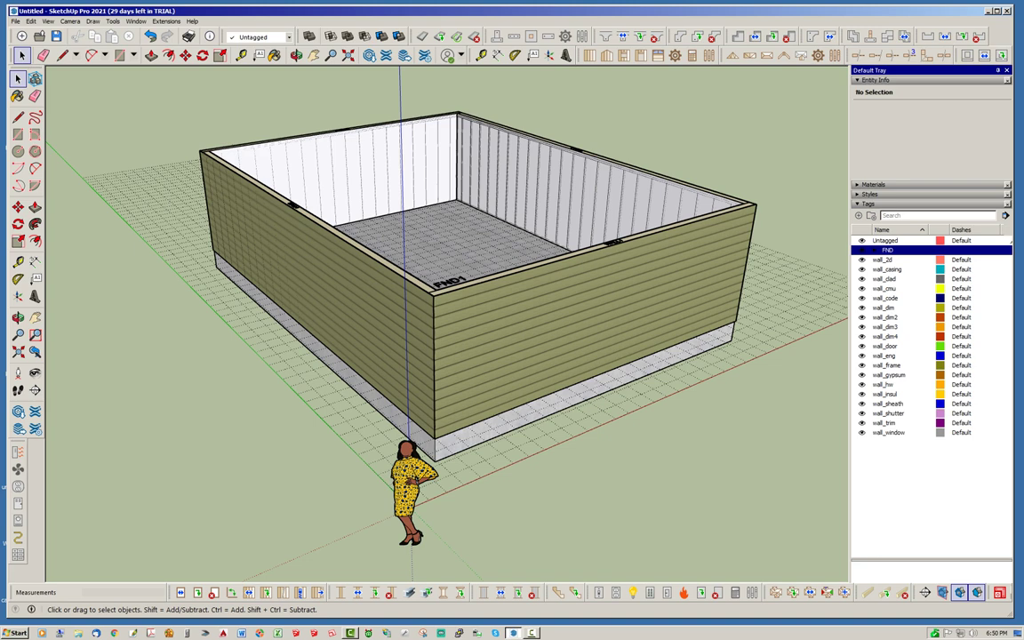
key("Return")
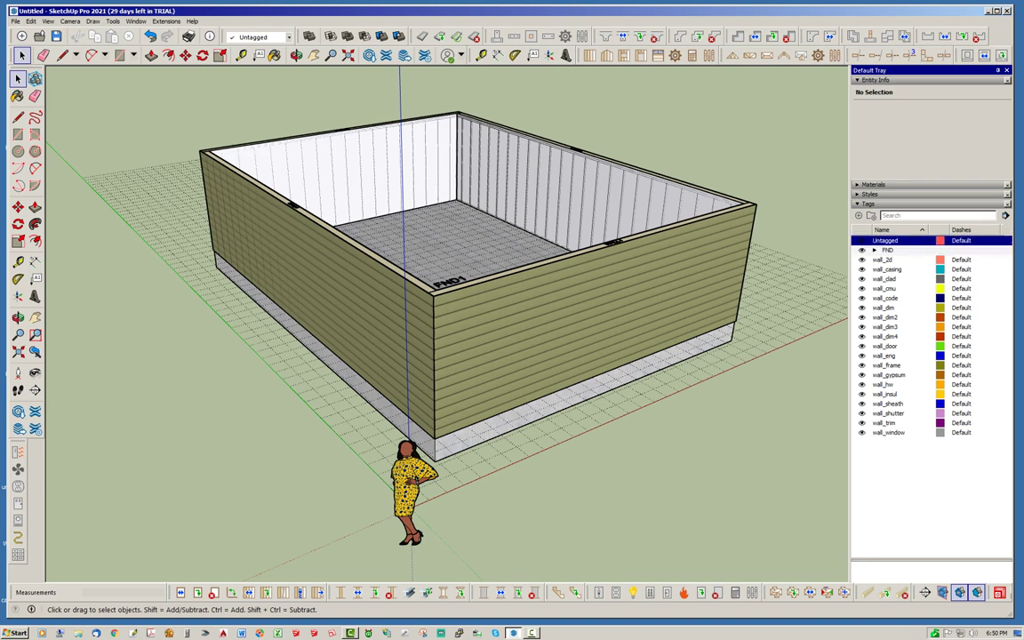
left_click(871, 216)
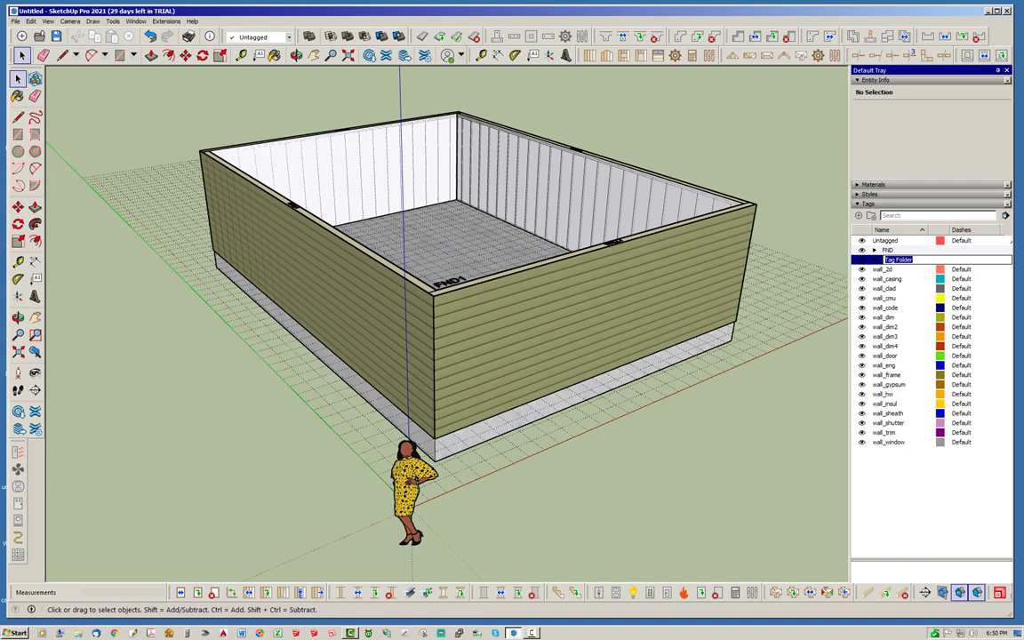
key("Return")
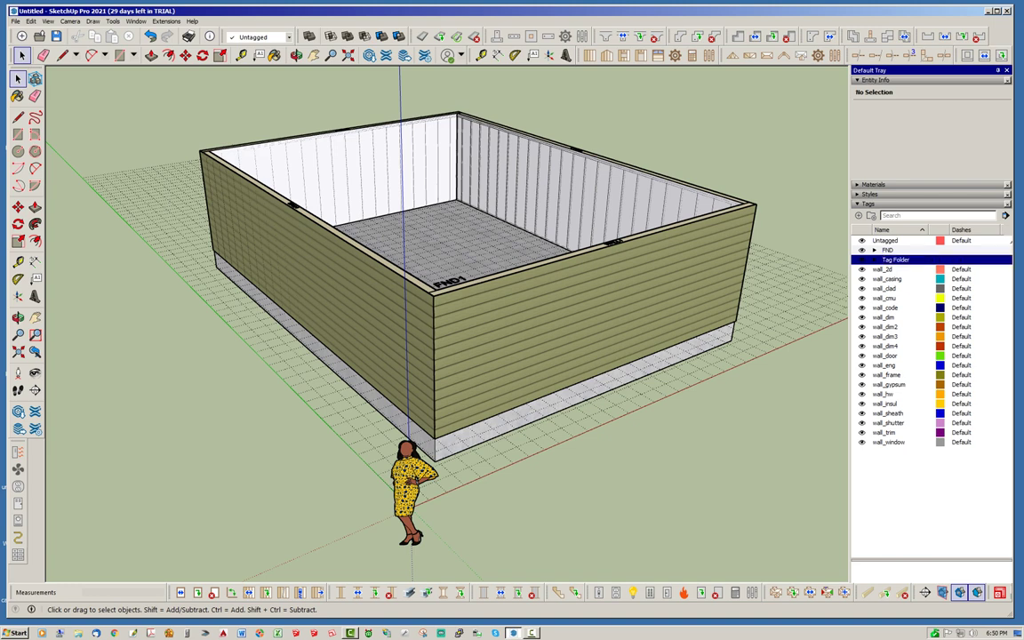
right_click(889, 259)
left_click(907, 275)
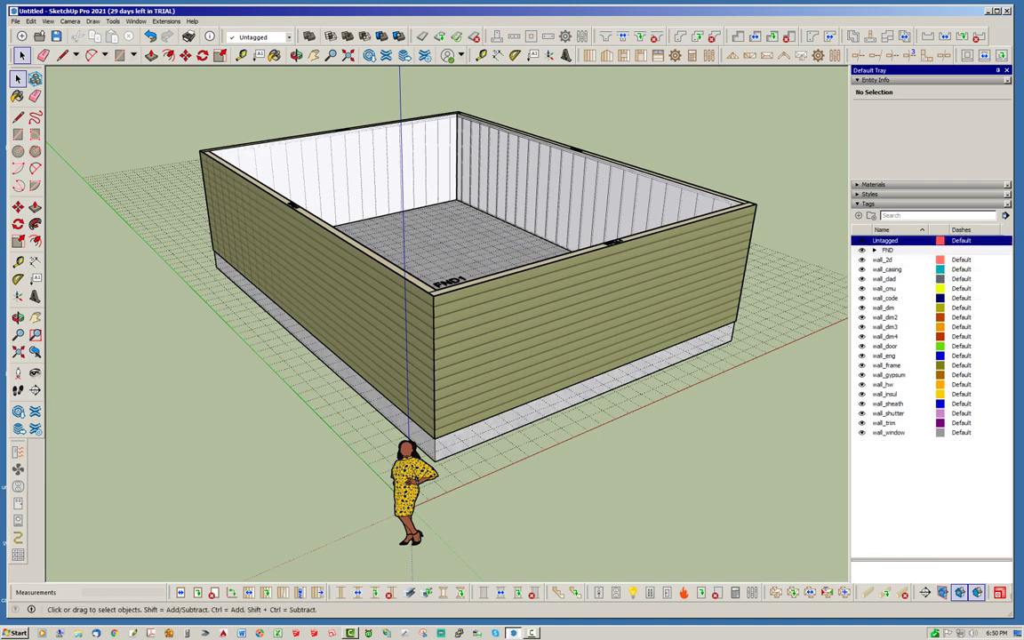
left_click(873, 216)
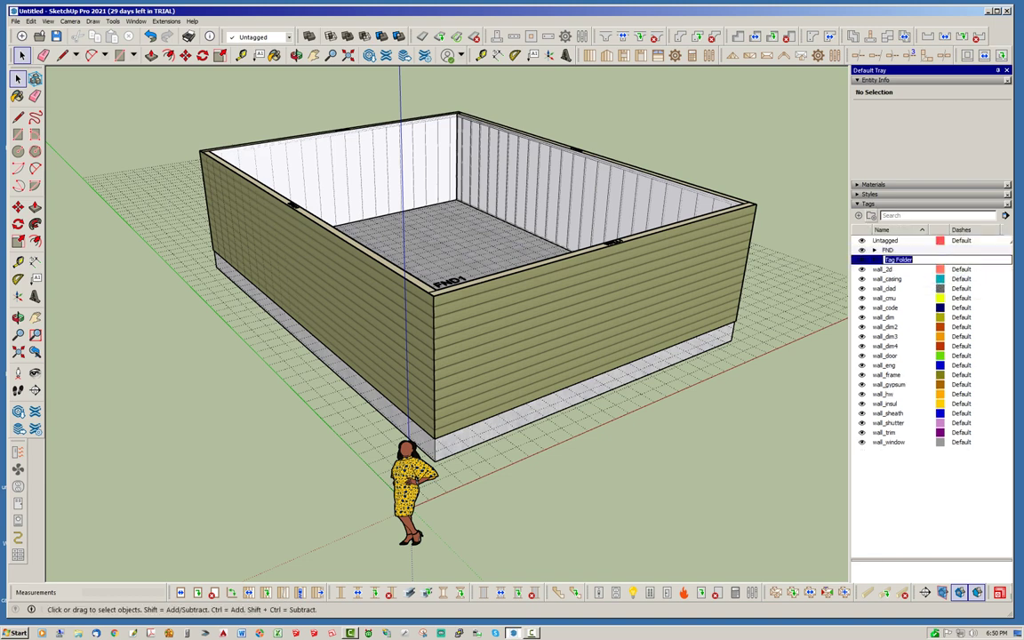
key("Return")
left_click(883, 269)
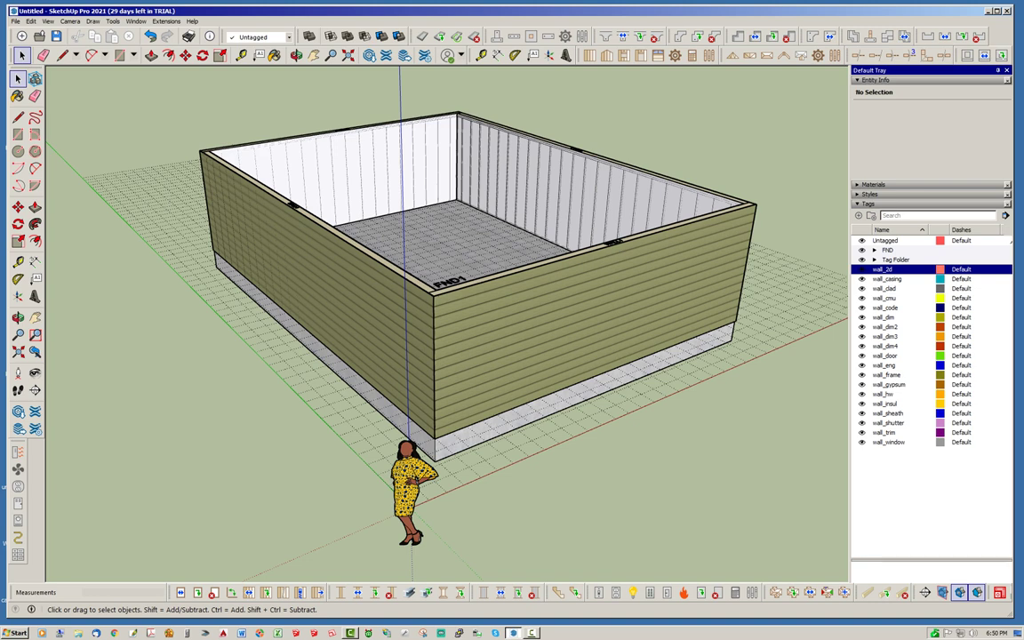
left_click(884, 297)
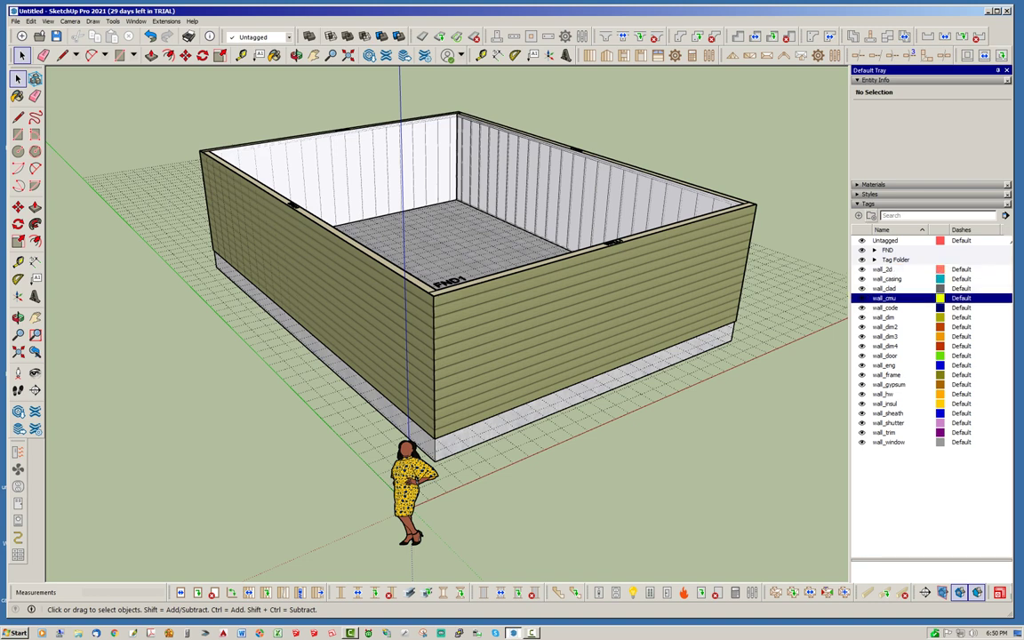
left_click(873, 215)
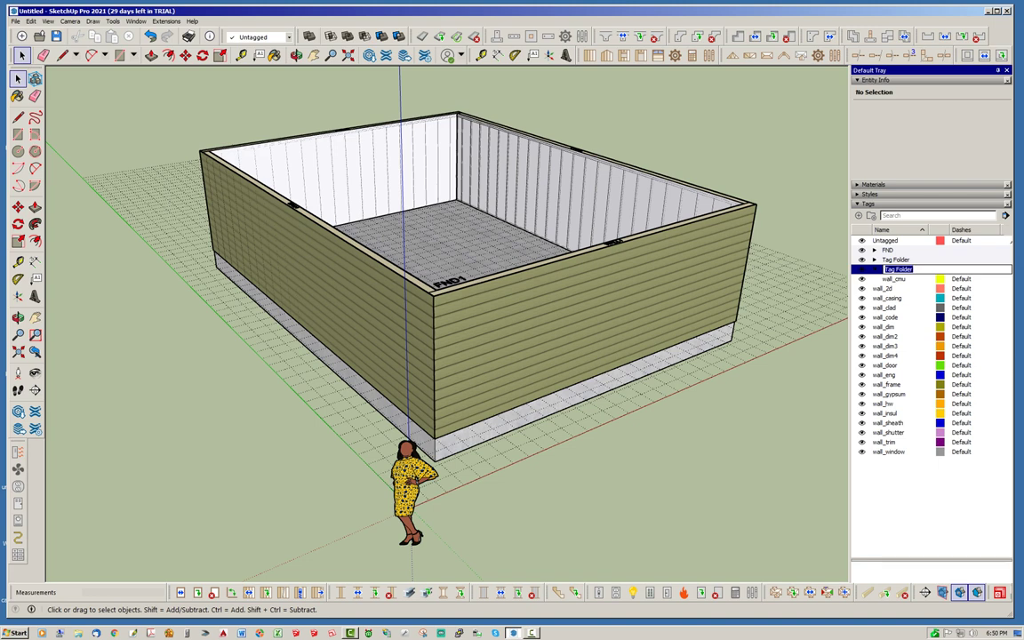
key("Return")
left_click(893, 278)
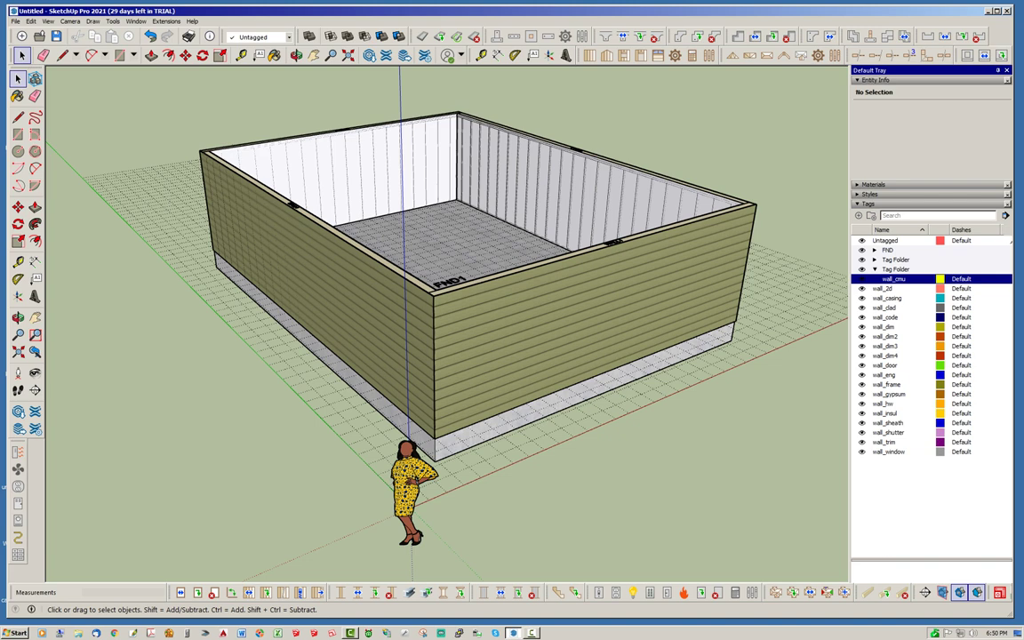
key("Delete")
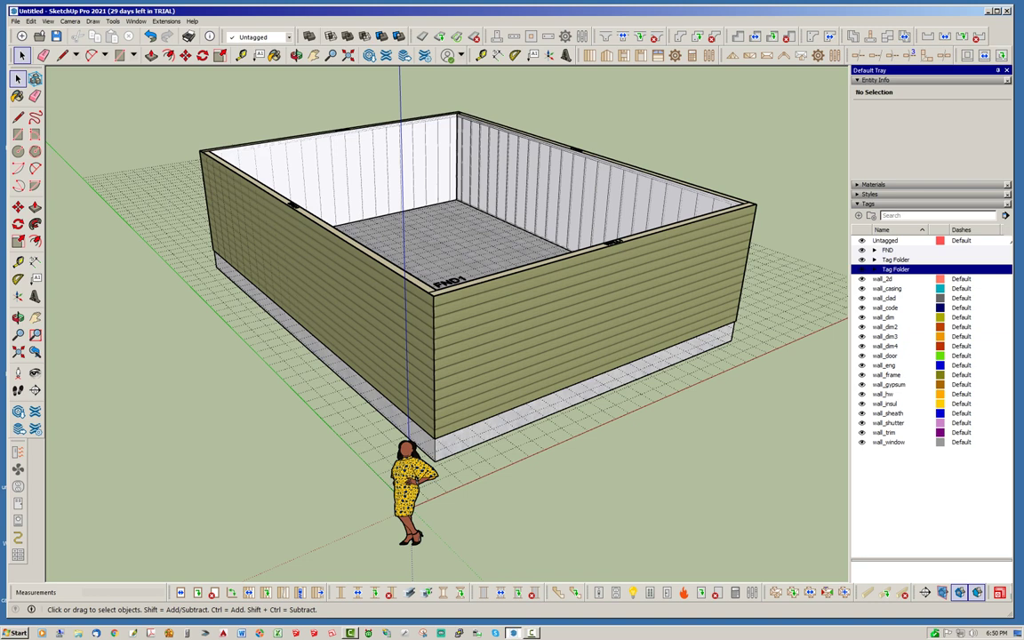
left_click(896, 260)
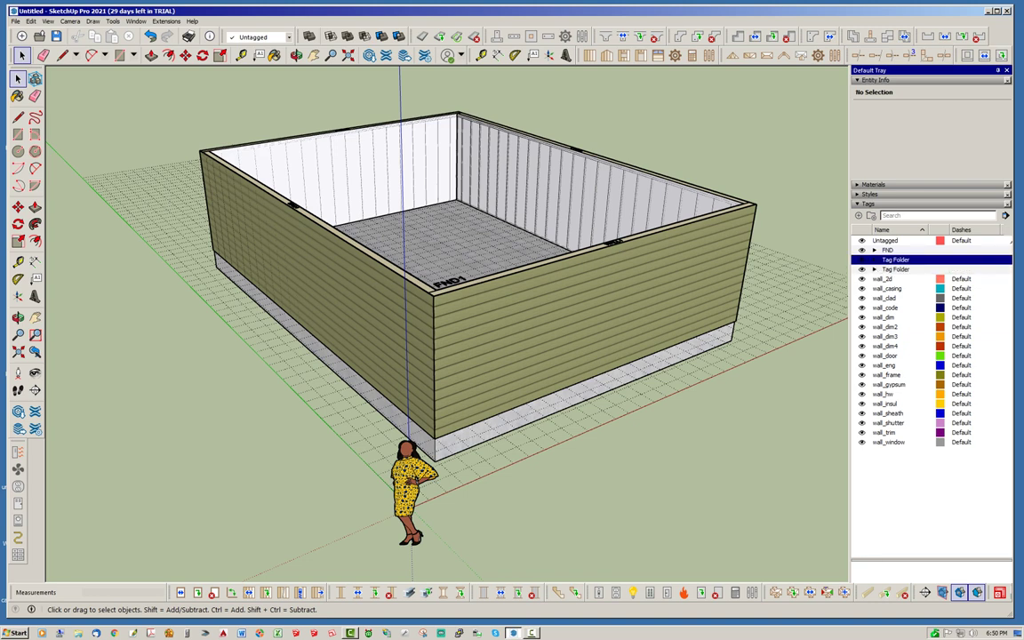
right_click(902, 260)
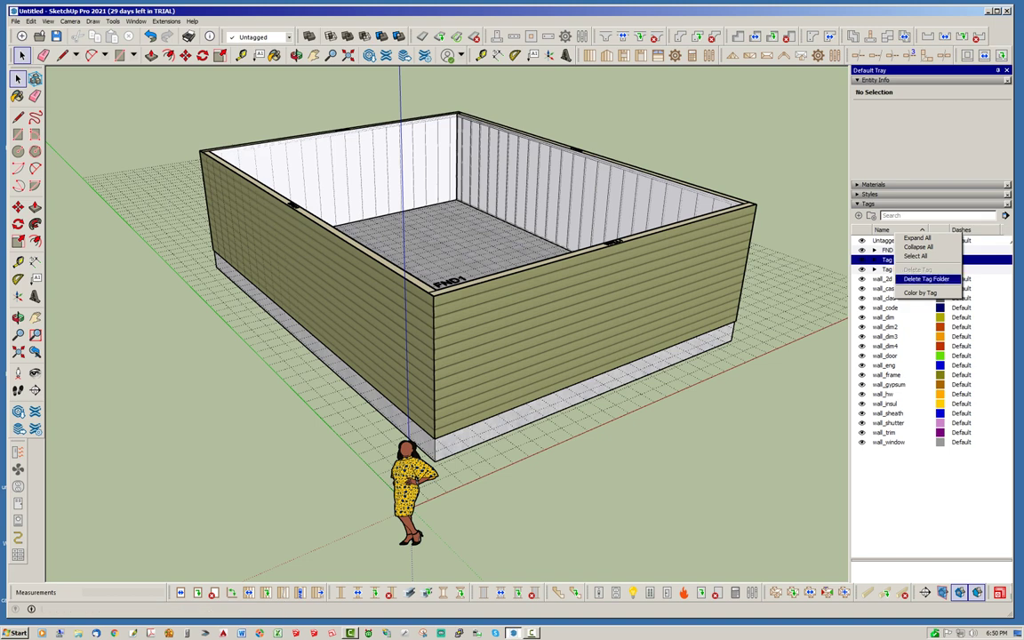
left_click(926, 278)
right_click(898, 260)
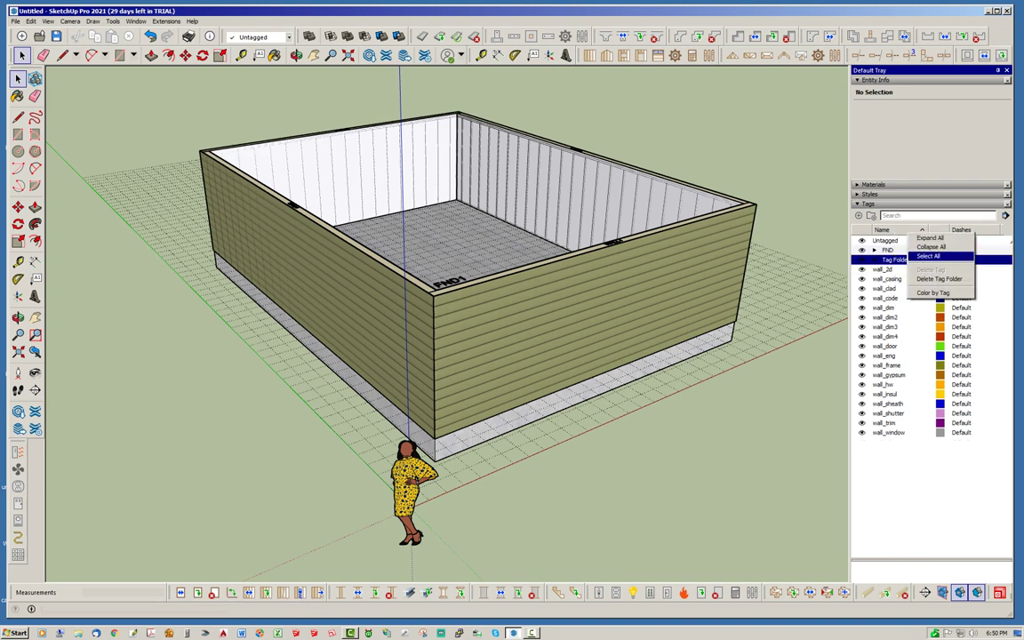
left_click(925, 276)
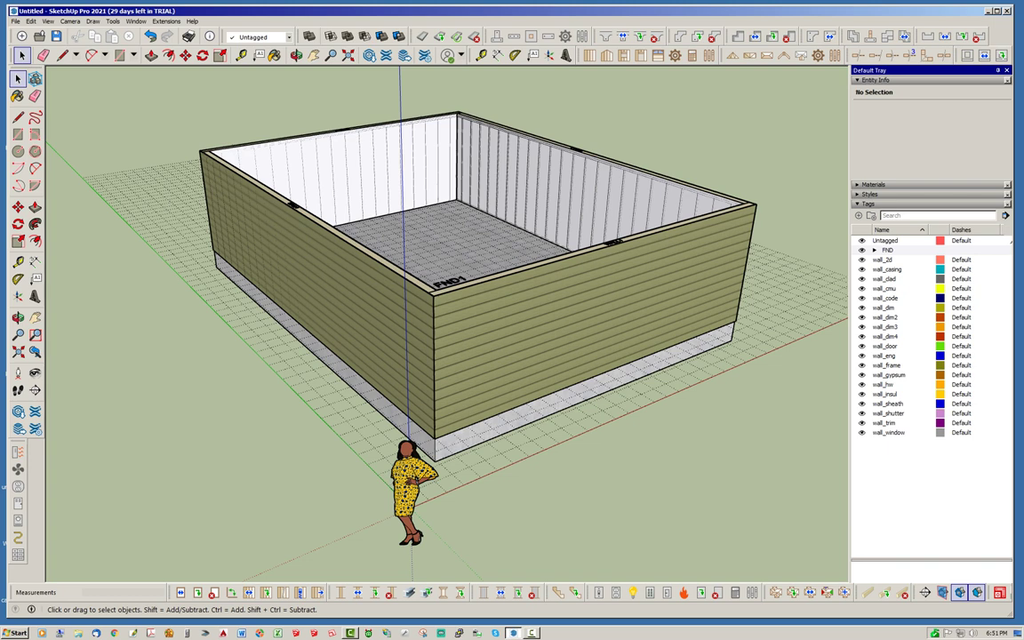
Create a tag folder named WALL and move all the wall_ tags, from wall_2d to wall_window, into it
left_click(872, 215)
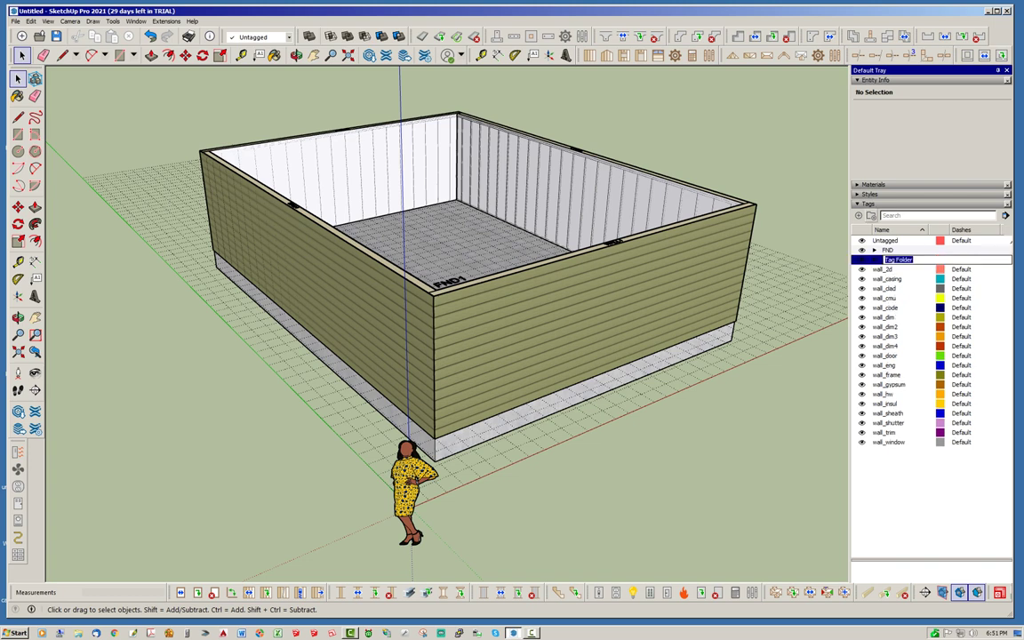
type("WALL")
key("Return")
left_click(883, 268)
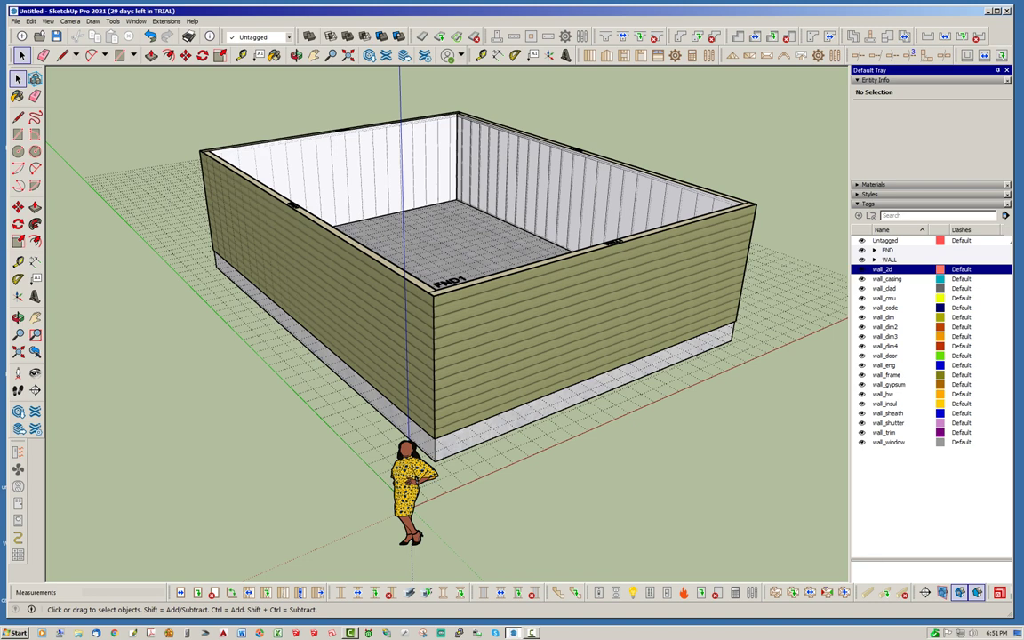
left_click(888, 442, "shift")
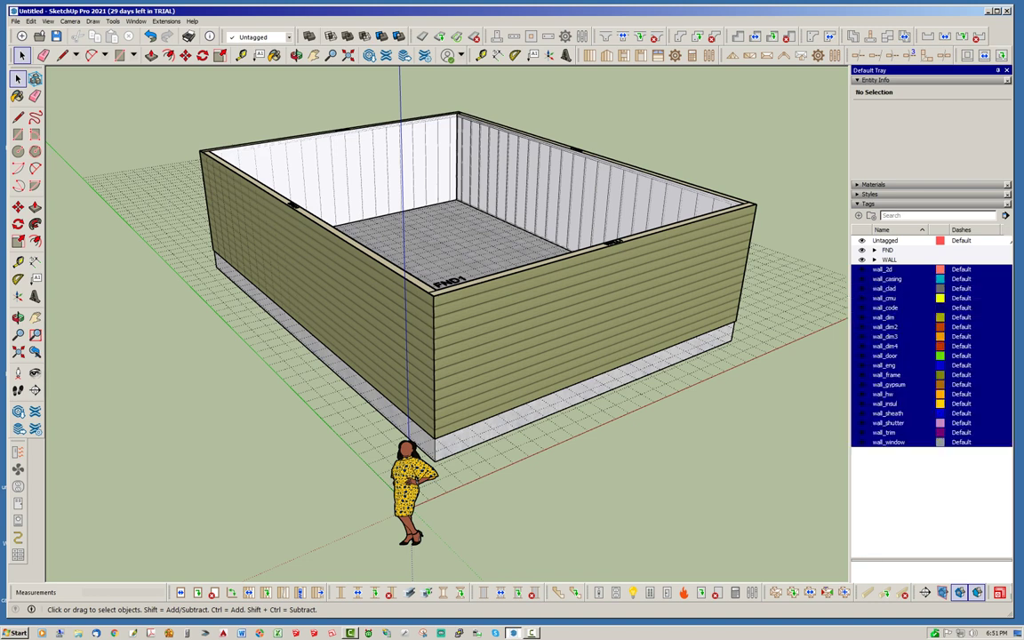
left_click_drag(889, 270, 890, 259)
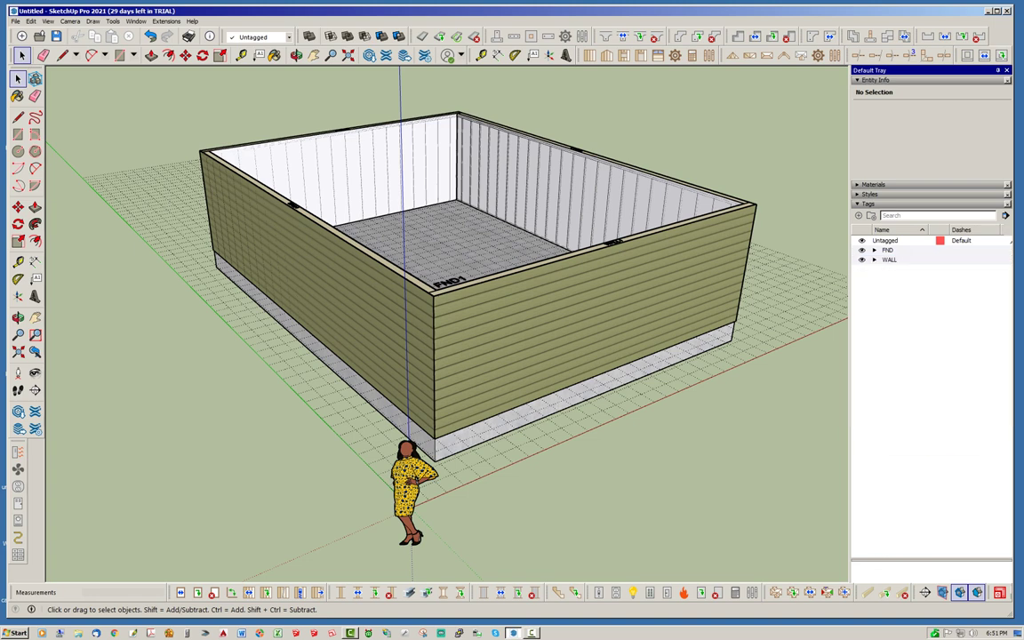
Expand the WALL and FND tag folders in turn to check their contents, and collapse each again
key("ctrl+z")
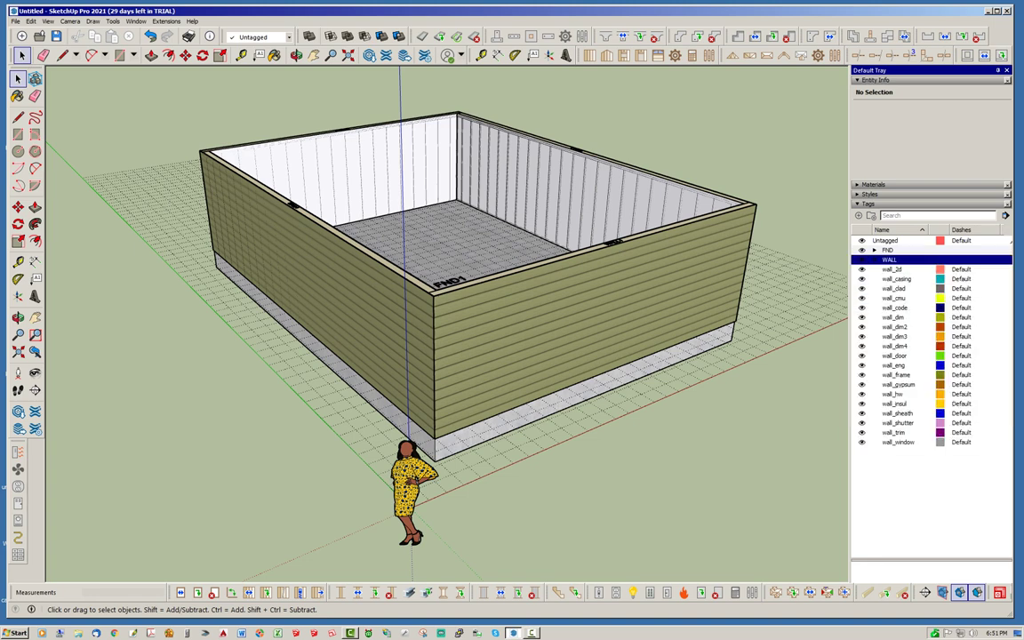
left_click(875, 259)
left_click(875, 249)
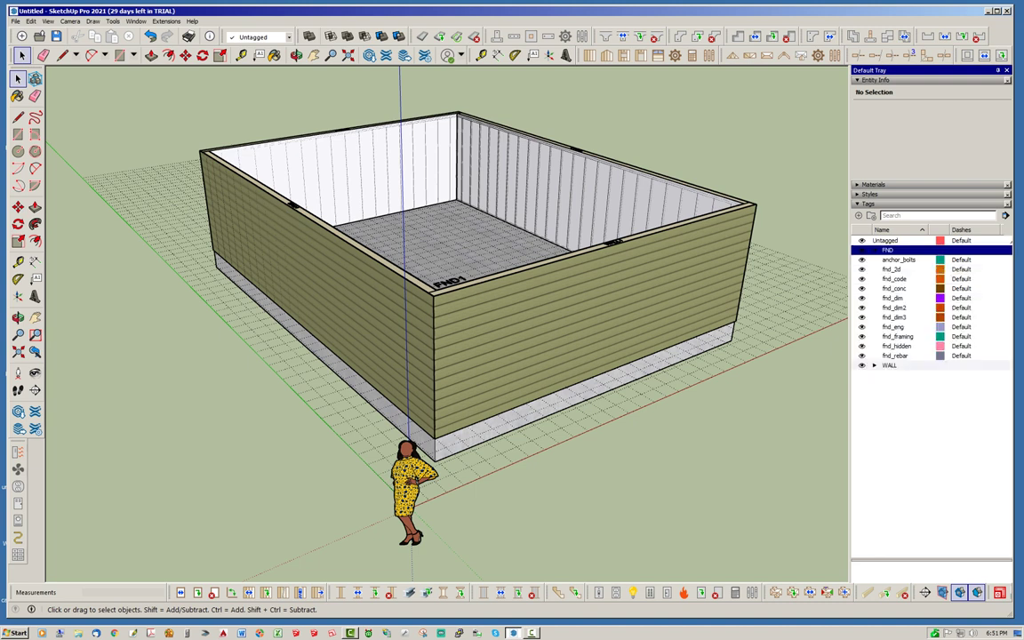
left_click(875, 250)
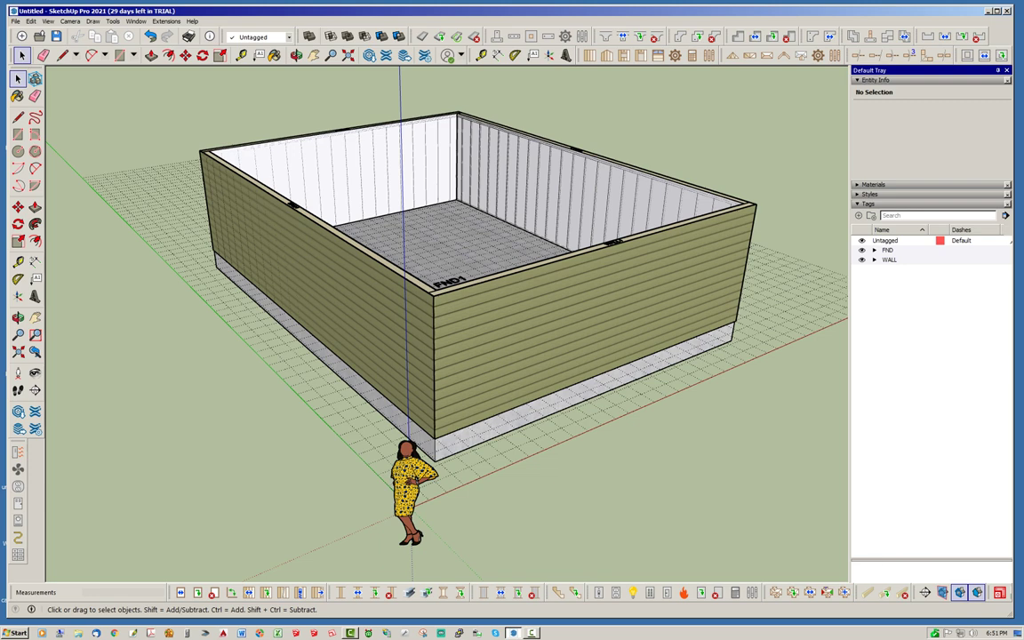
Place a 36 × 80 in solid door in the front wall at 17 ft along it, using the Draw Door assembly with advanced options
middle_click_drag(498, 338, 383, 342)
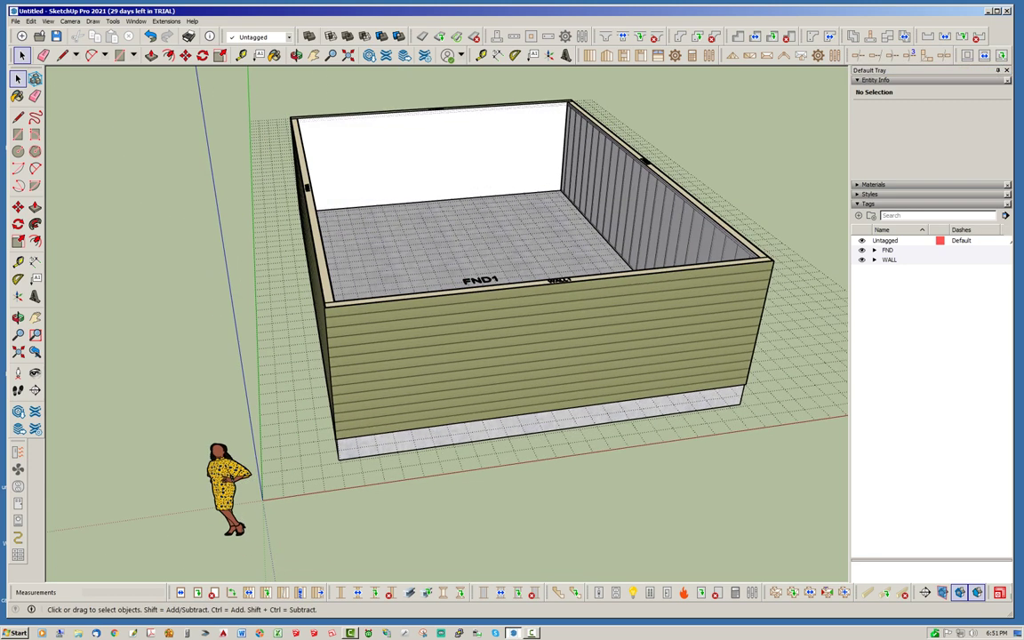
left_click(641, 55)
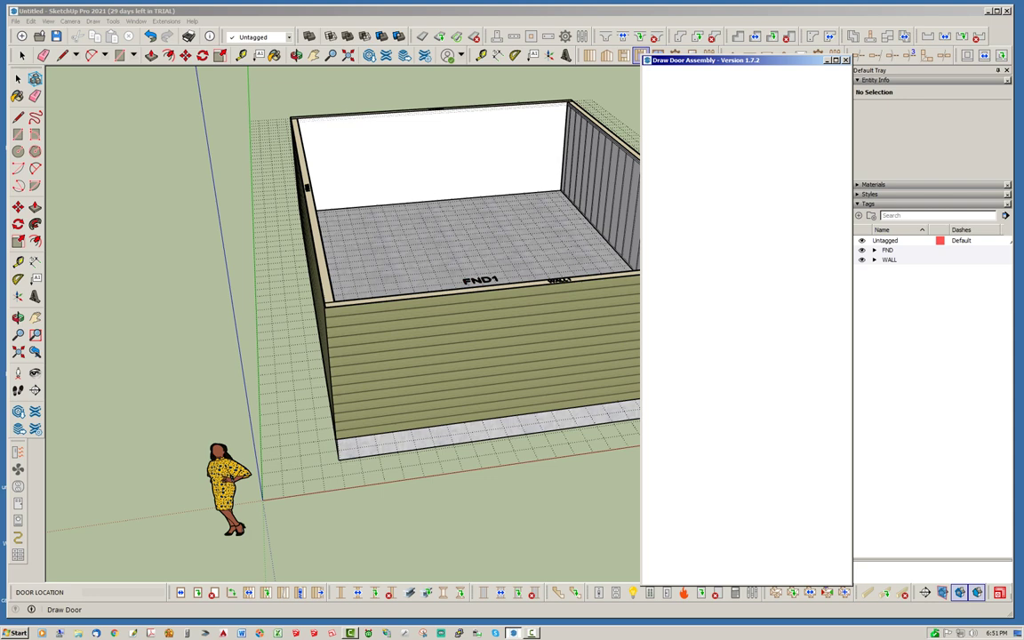
scroll(742, 320, "down", 10)
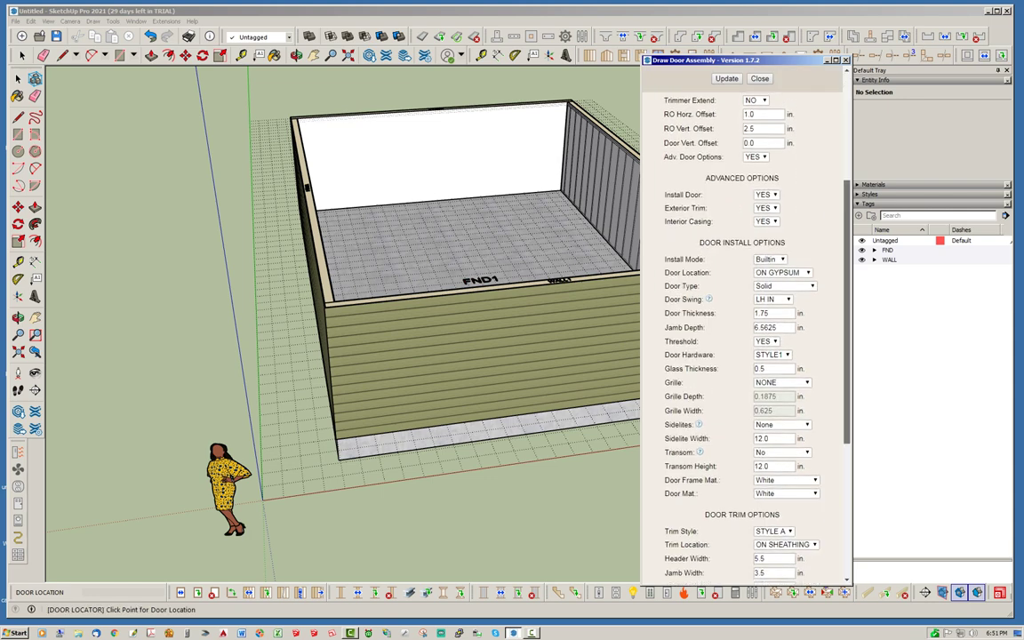
scroll(743, 320, "up", 3)
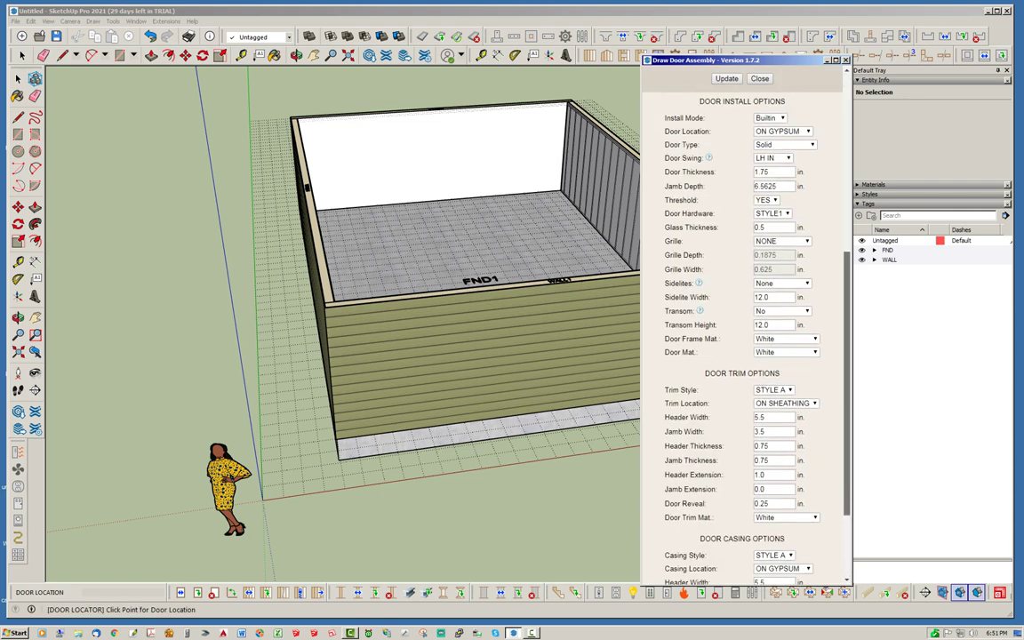
scroll(742, 320, "up", 9)
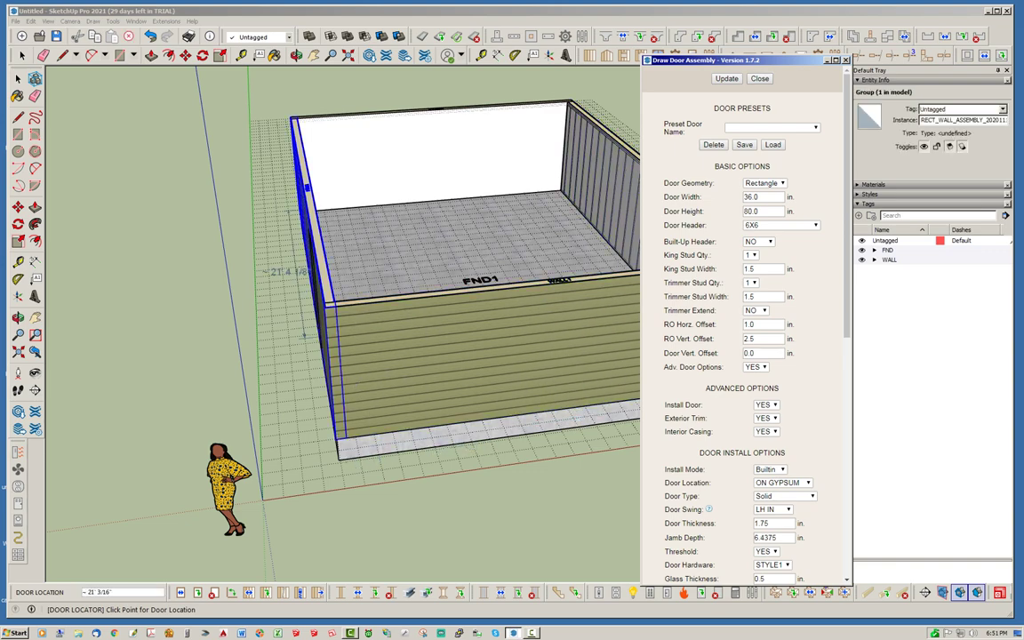
middle_click_drag(374, 356, 298, 325)
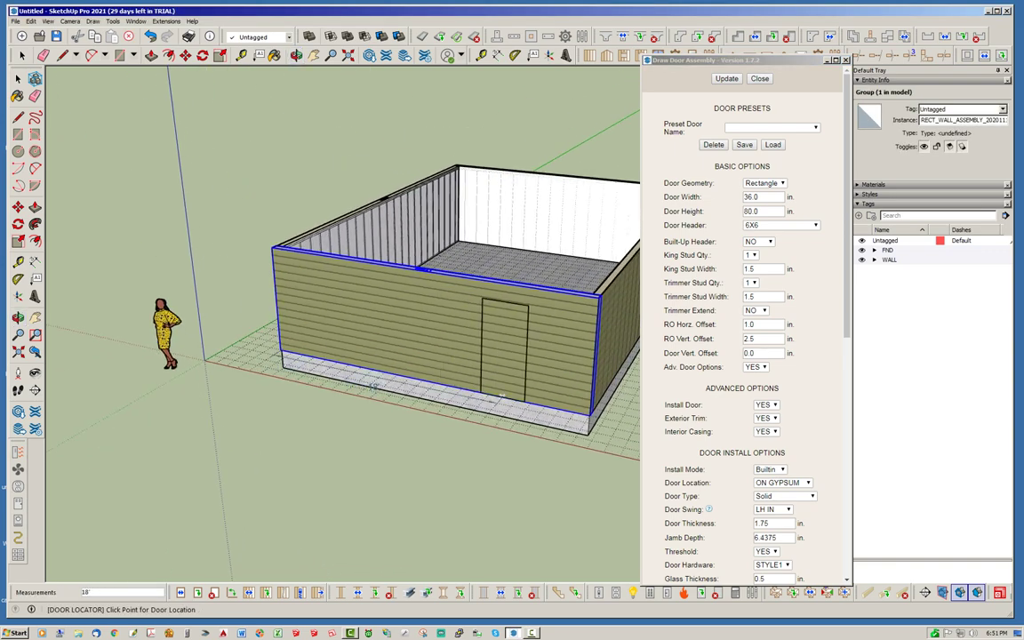
left_click(491, 396)
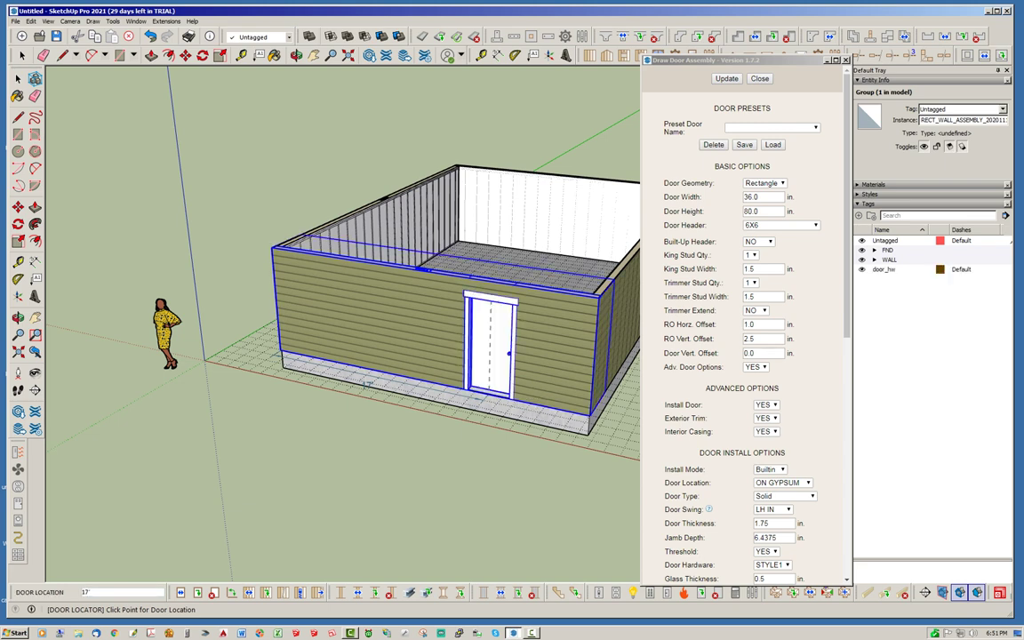
Place 36 × 48 in picture windows at 7 ft along the door wall and 22 ft along the adjacent long wall, and finish
middle_click_drag(427, 374, 578, 355)
left_click(625, 55)
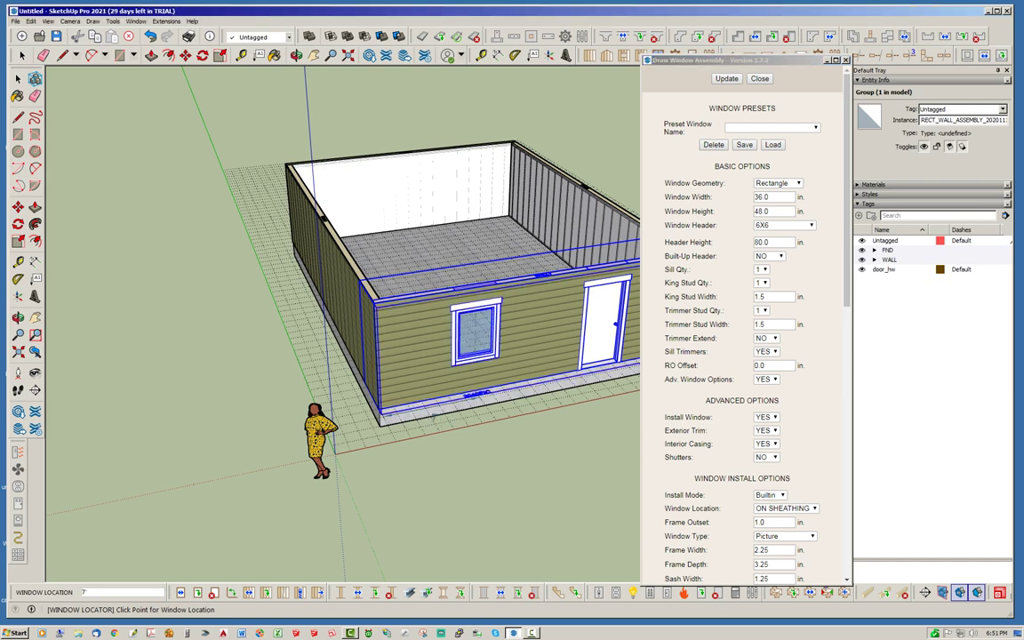
middle_click_drag(473, 391, 367, 385)
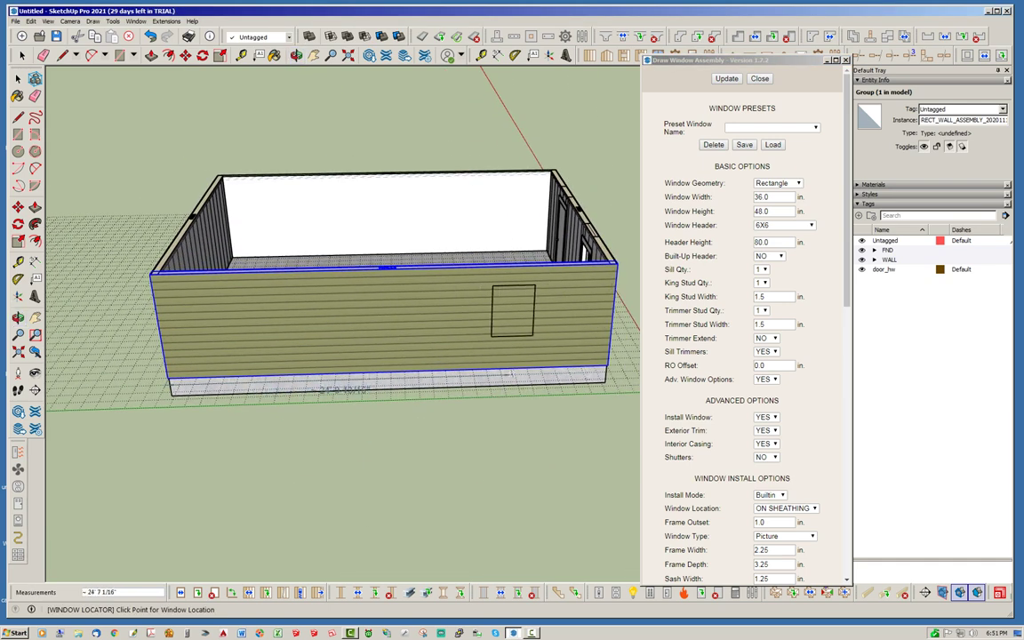
left_click(474, 377)
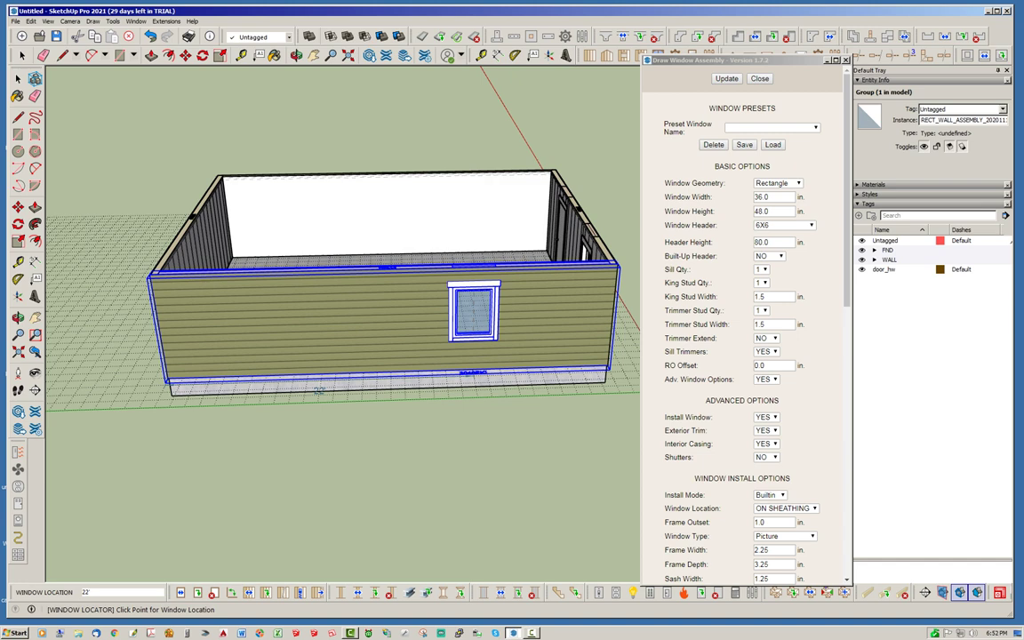
left_click(759, 78)
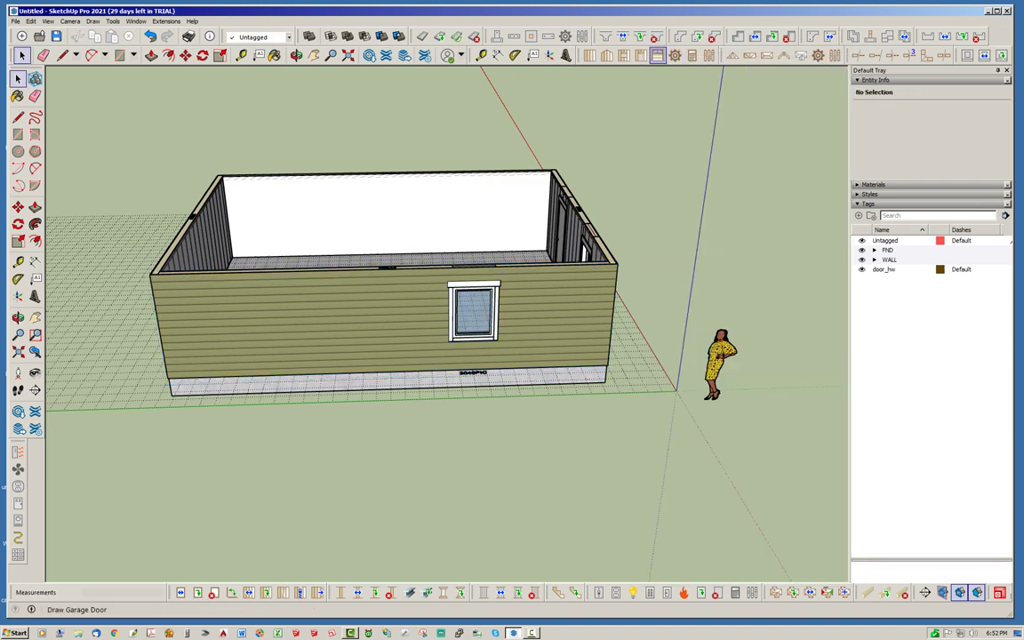
Start a garage door assembly, turn on its advanced door options, review the settings and apply them
left_click(658, 56)
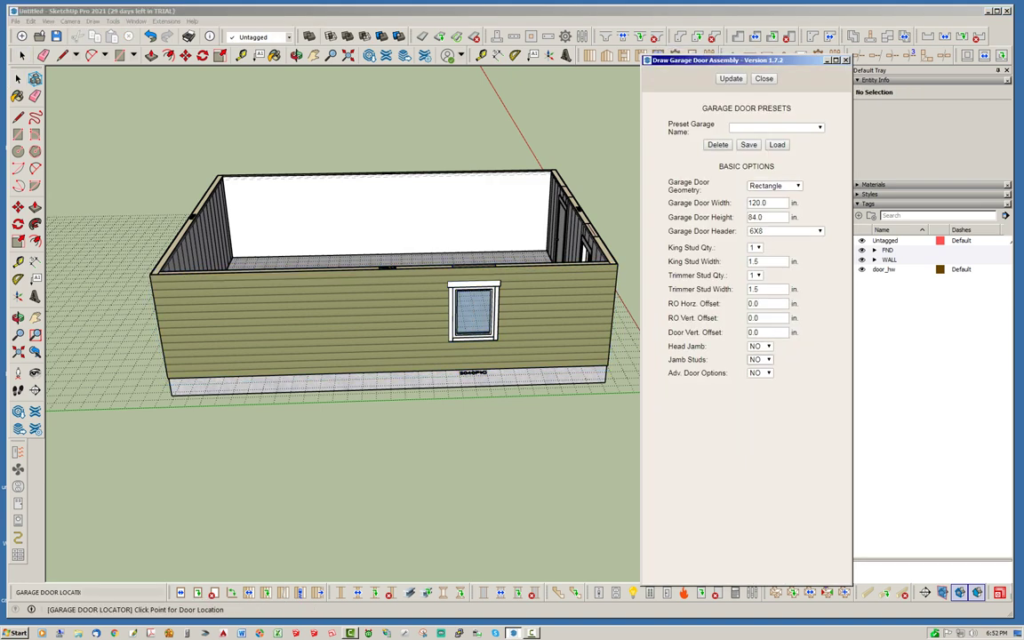
left_click(759, 372)
left_click(756, 383)
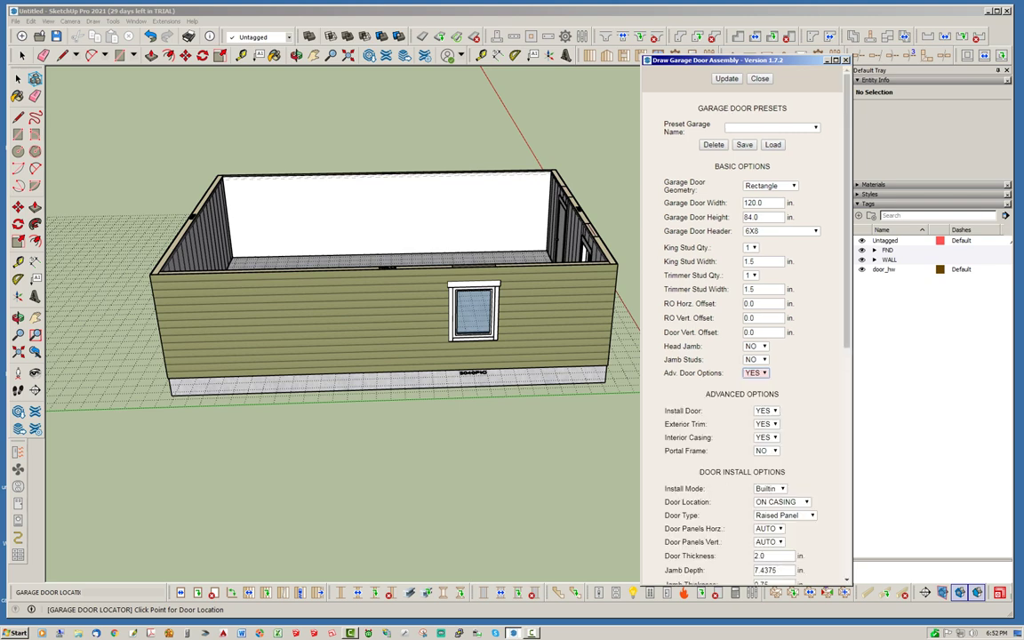
scroll(743, 329, "down", 6)
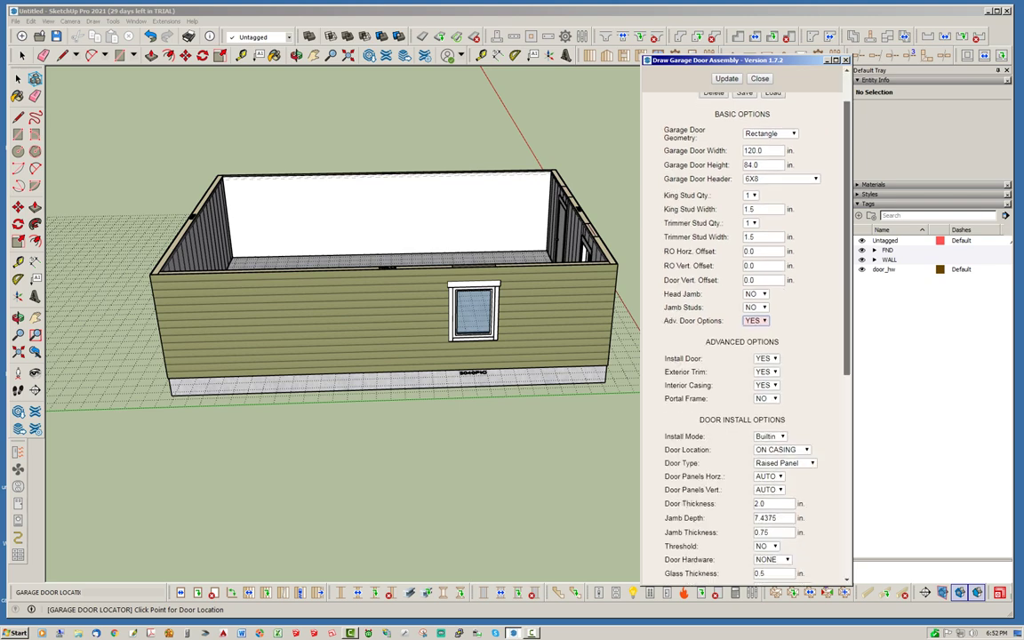
left_click_drag(846, 386, 847, 211)
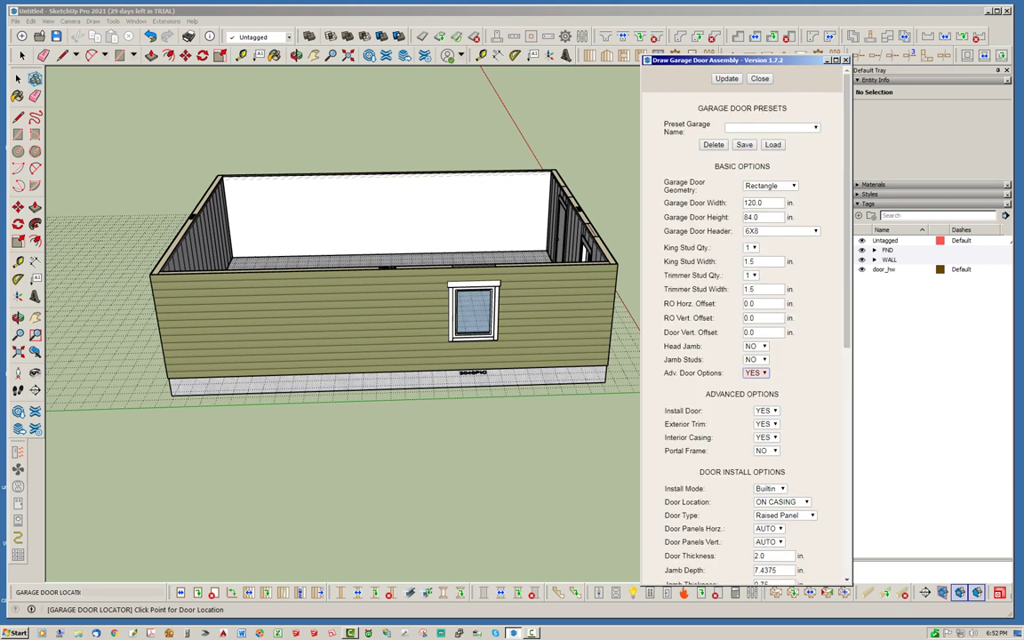
left_click(726, 79)
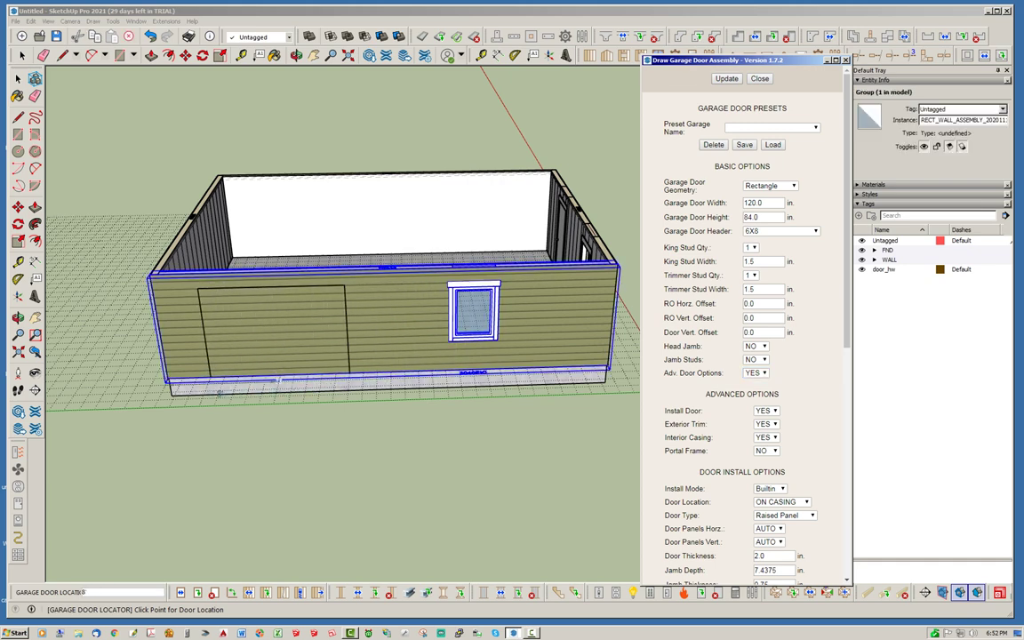
Place the 120 × 84 in raised panel garage door at 8 ft along the long wall with the window, then clear the selection
scroll(294, 391, "up", 3)
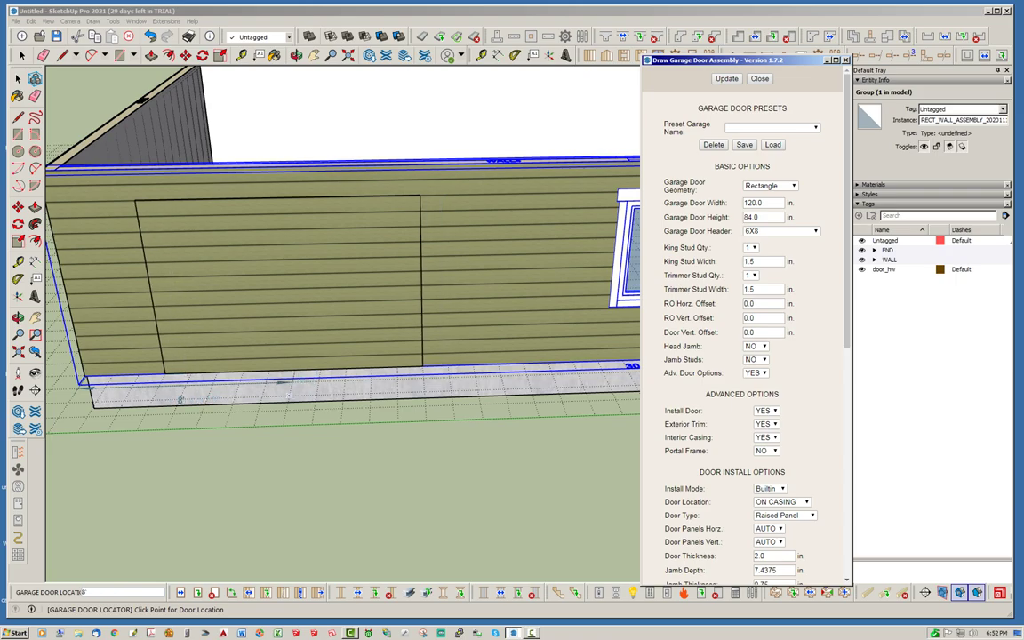
left_click(283, 405)
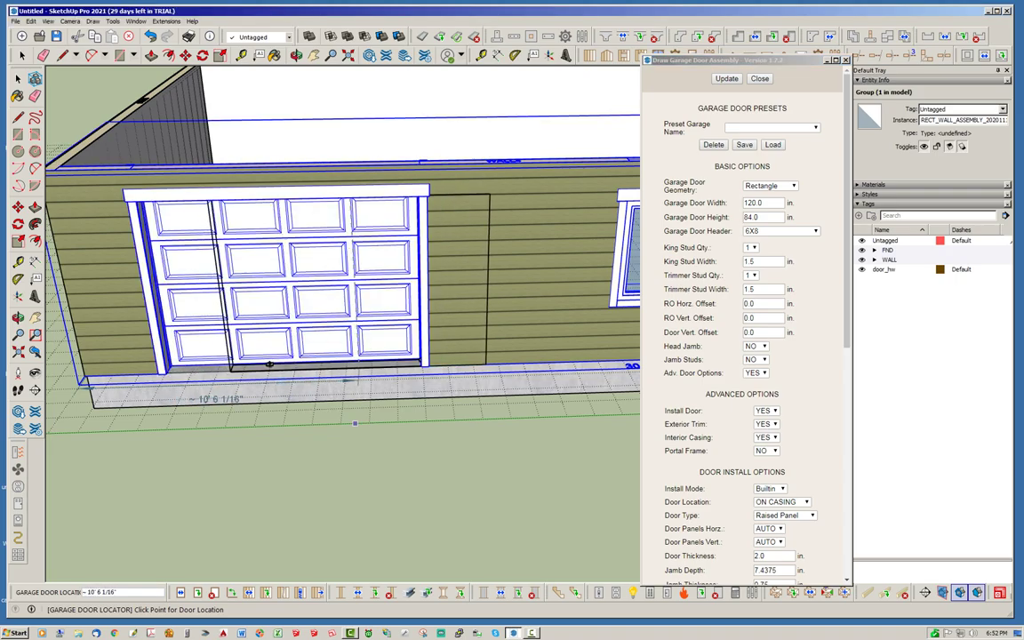
key("space")
middle_click_drag(685, 220, 302, 253)
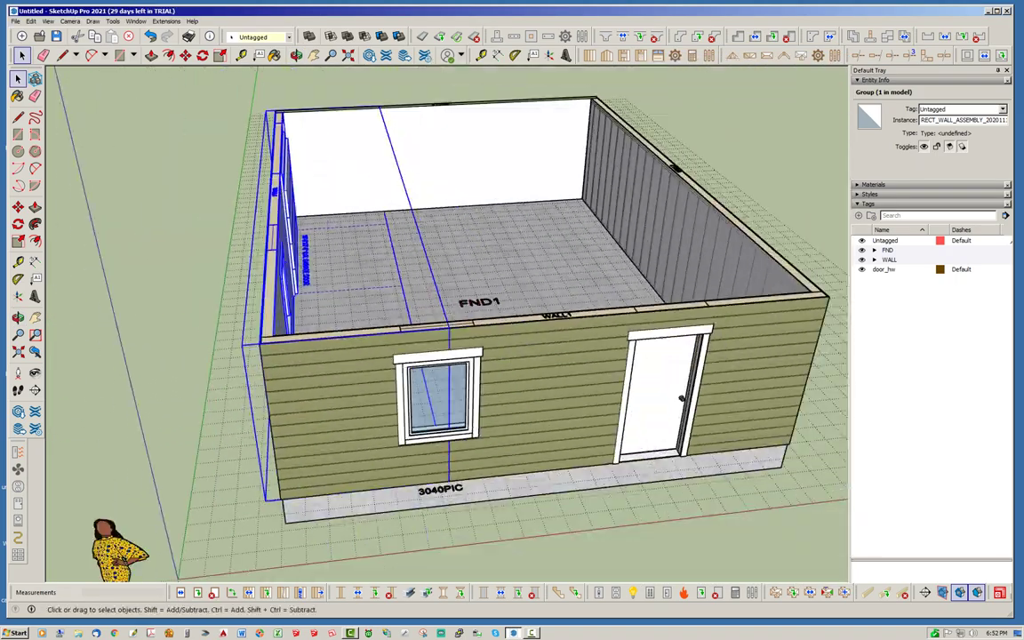
middle_click_drag(294, 382, 658, 364)
scroll(256, 436, "up", 1)
scroll(89, 312, "down", 1)
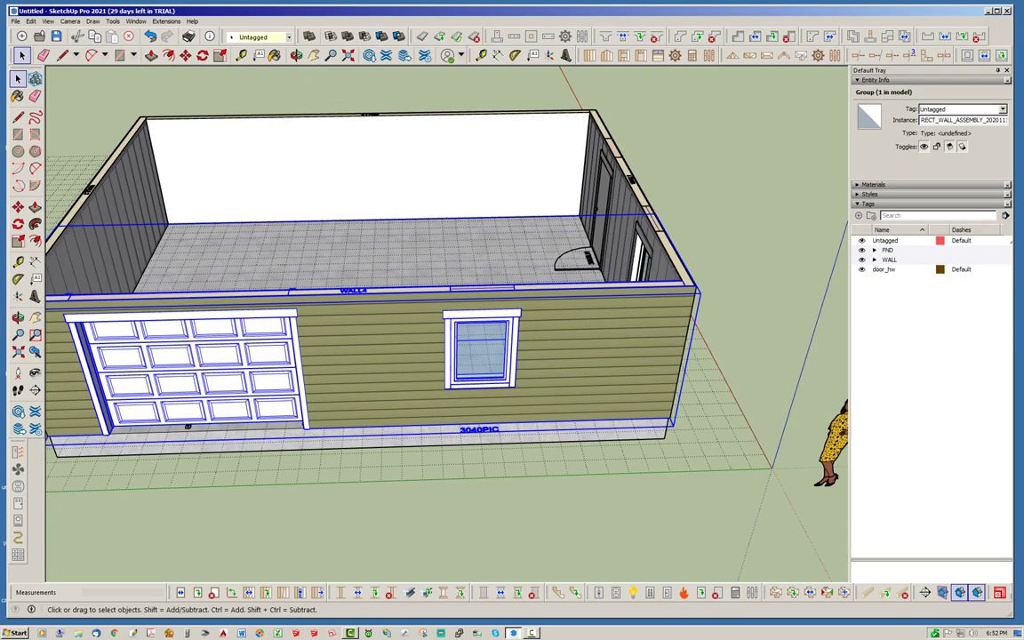
middle_click_drag(729, 327, 840, 365)
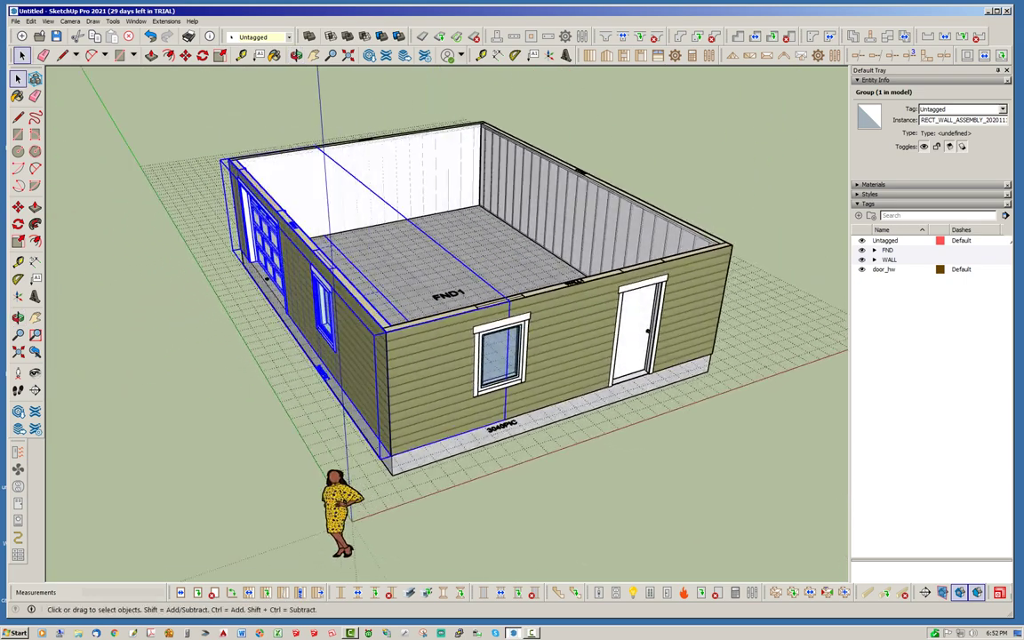
key("ctrl+t")
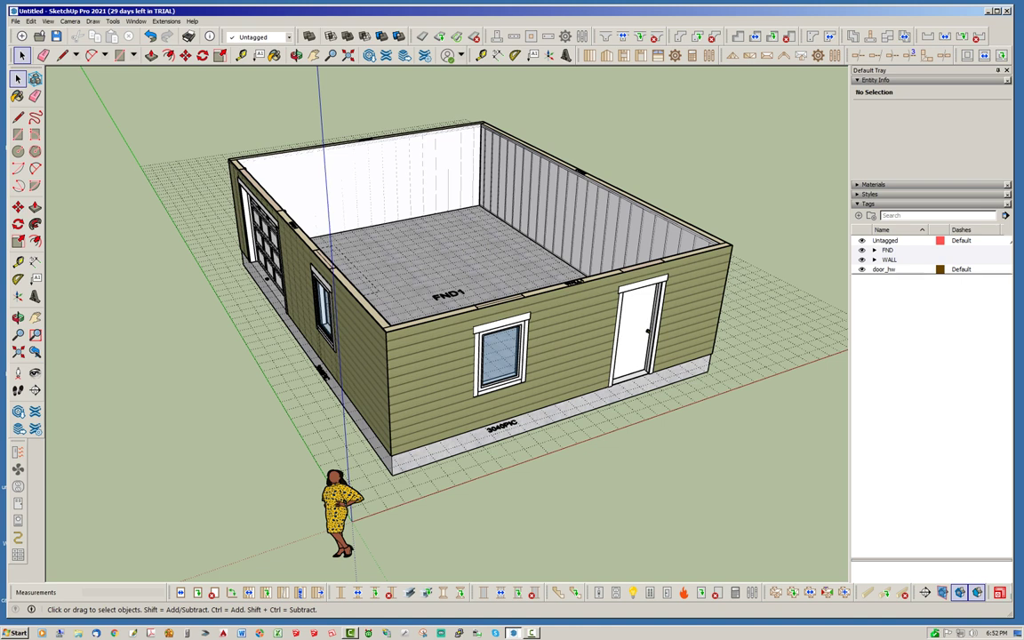
Inspect the door_hw tag and the door up close, and toggle the WALL tag folder's visibility off and on
left_click(885, 270)
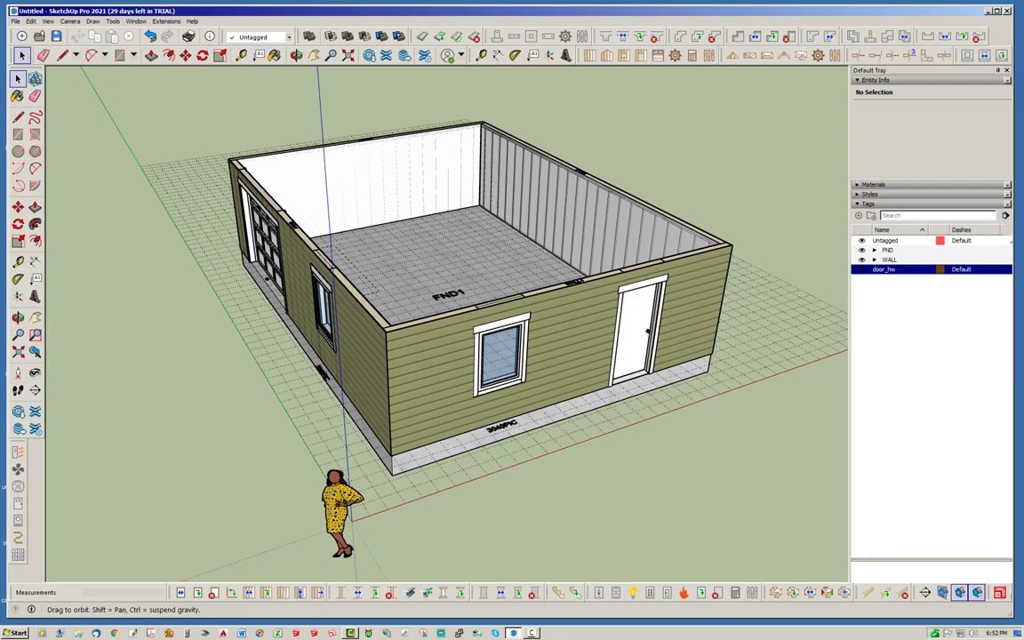
scroll(647, 331, "up", 10)
scroll(631, 347, "down", 10)
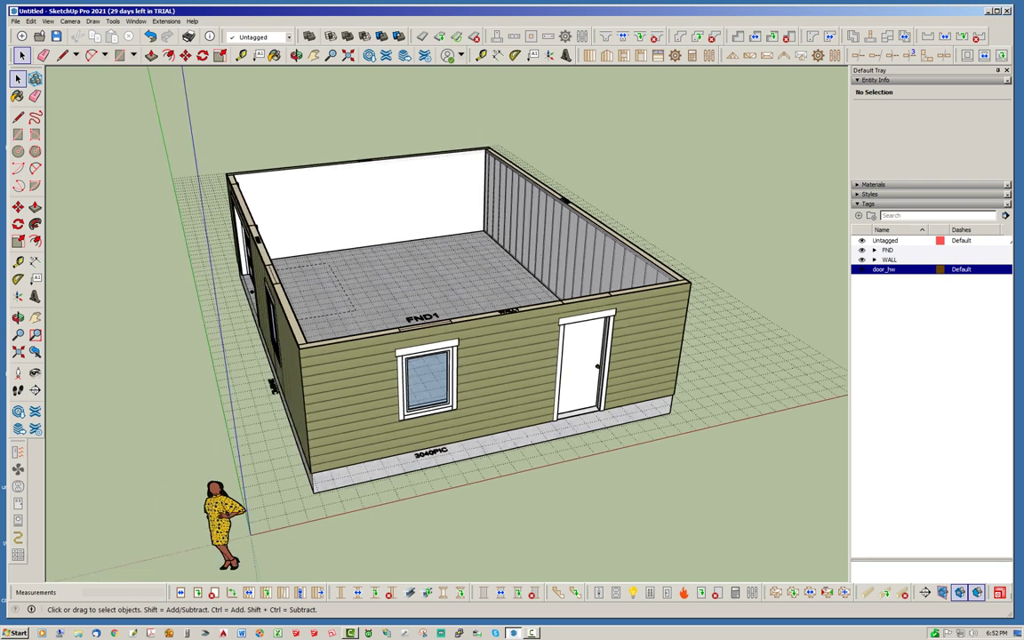
left_click(889, 260)
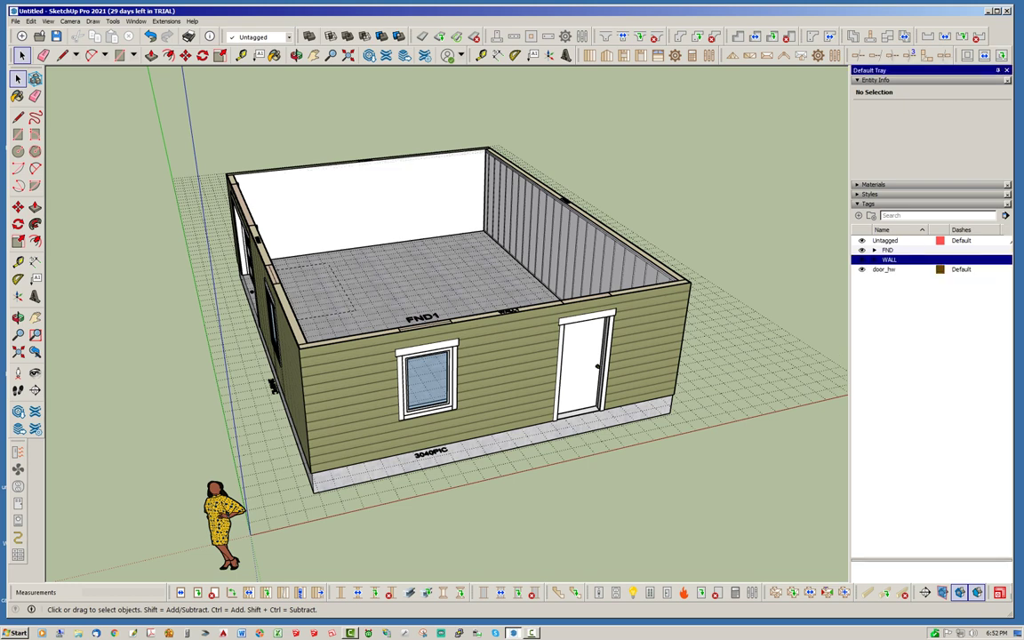
left_click(861, 259)
left_click(862, 259)
Expand the WALL tag folder and create a subfolder named DOOR inside it
left_click(875, 260)
double_click(890, 259)
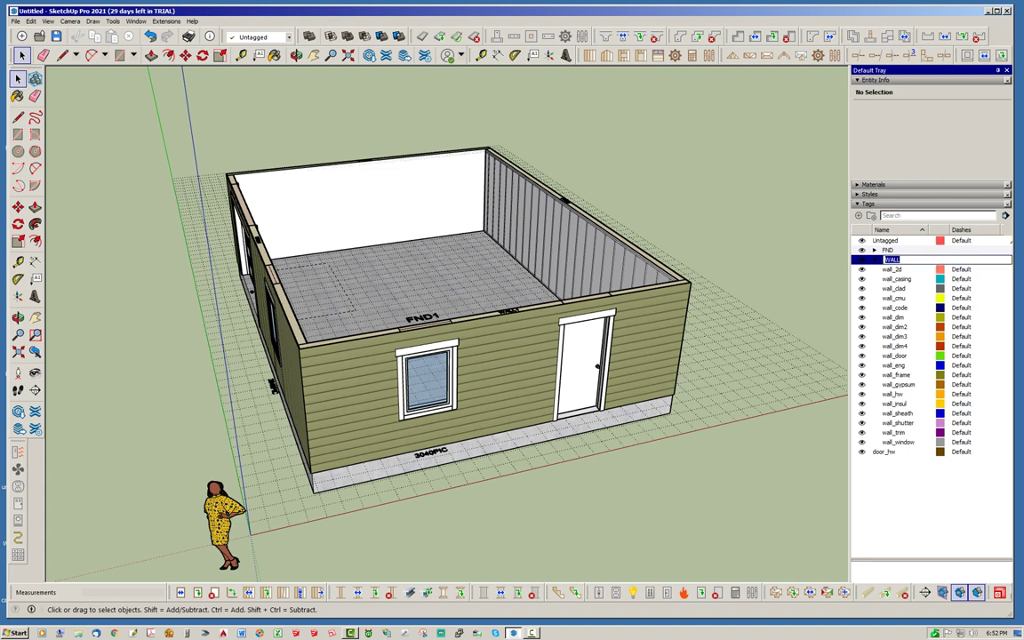
key("Return")
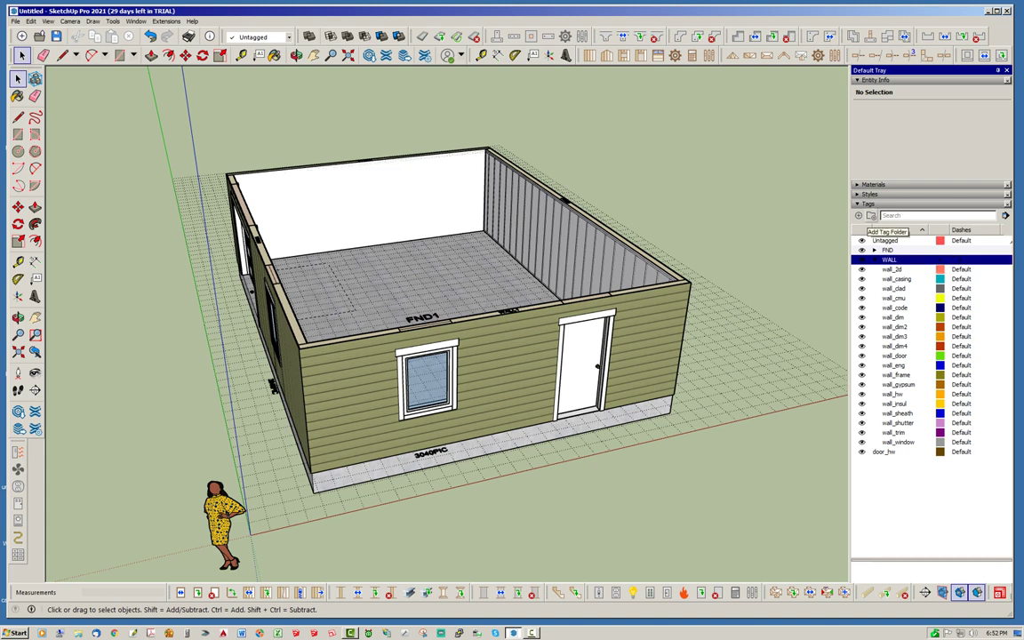
left_click(871, 216)
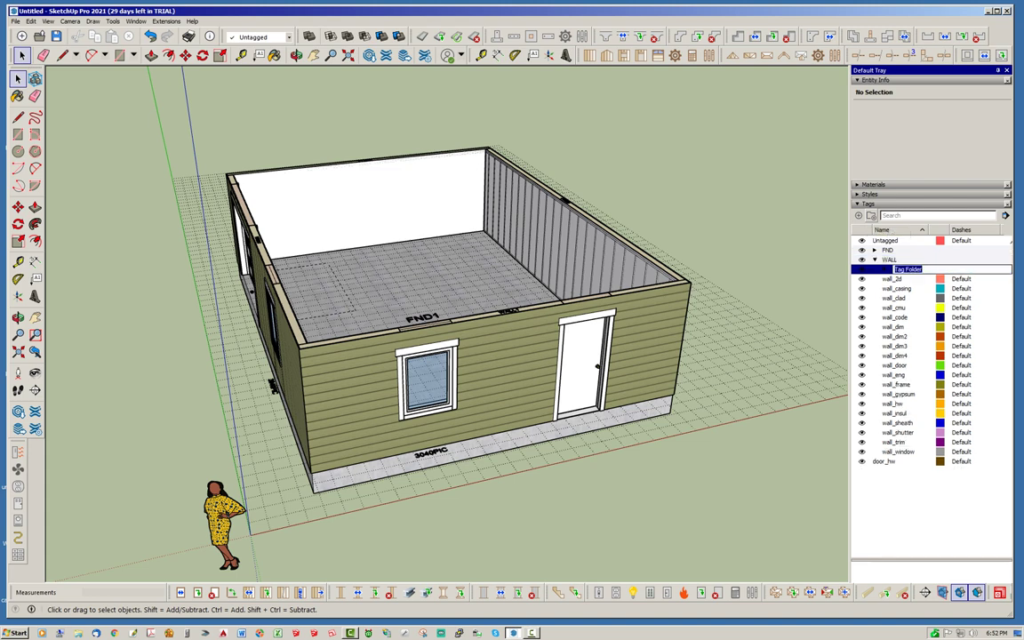
type("DPP")
key("BackSpace")
key("BackSpace")
type("OOR")
key("Return")
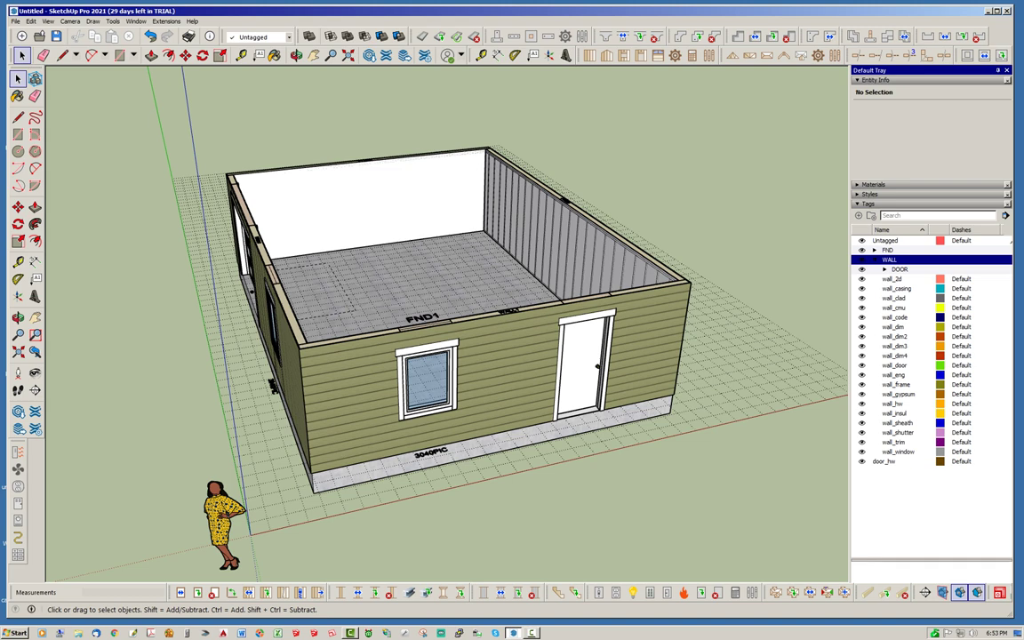
Move the door_hw and wall_door tags into the DOOR subfolder
left_click(884, 461)
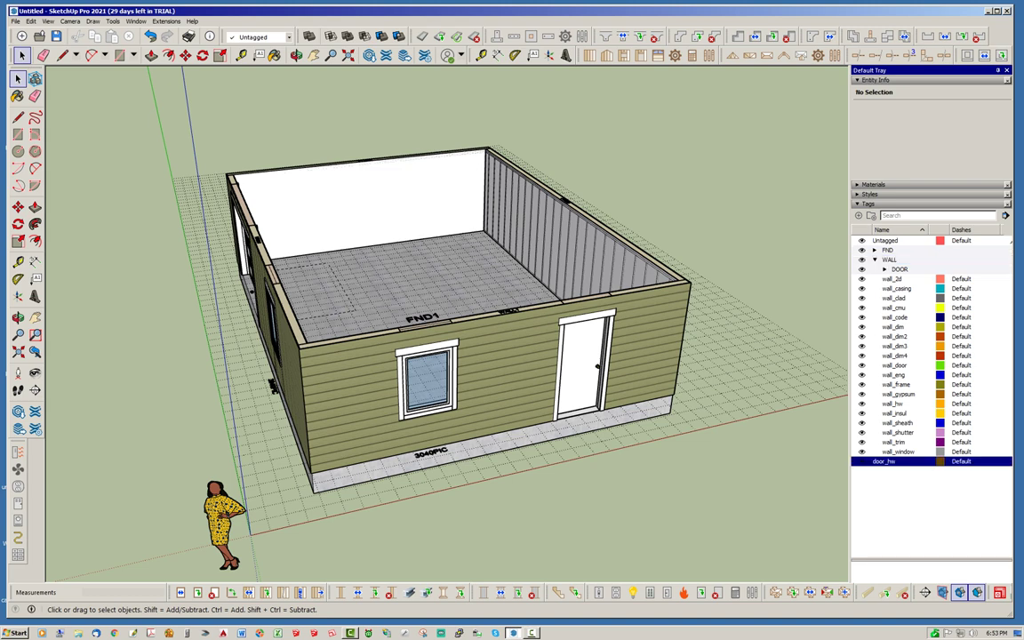
left_click_drag(885, 461, 898, 270)
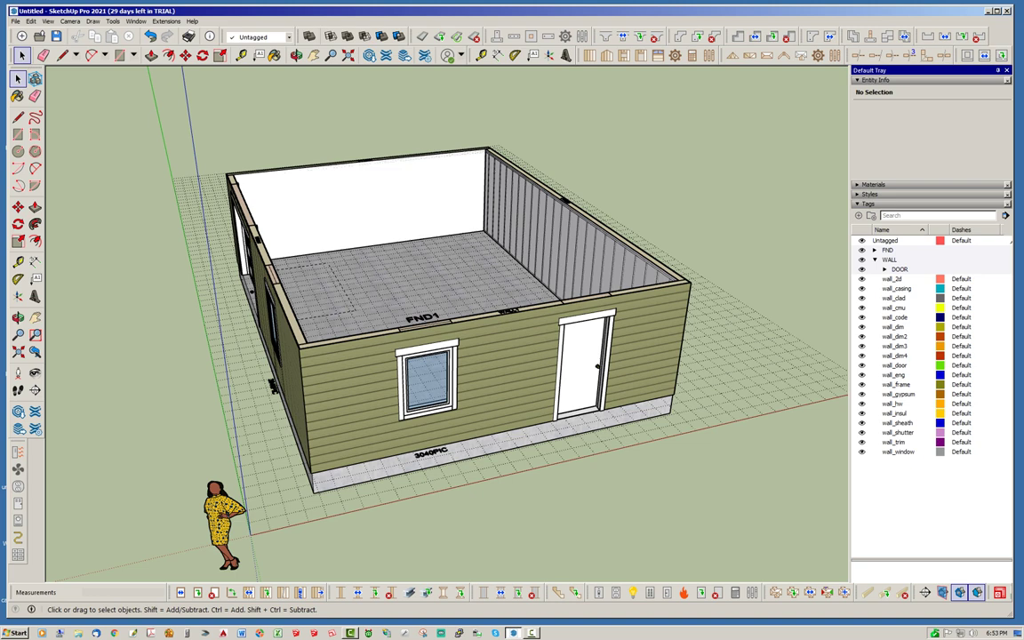
left_click(894, 365)
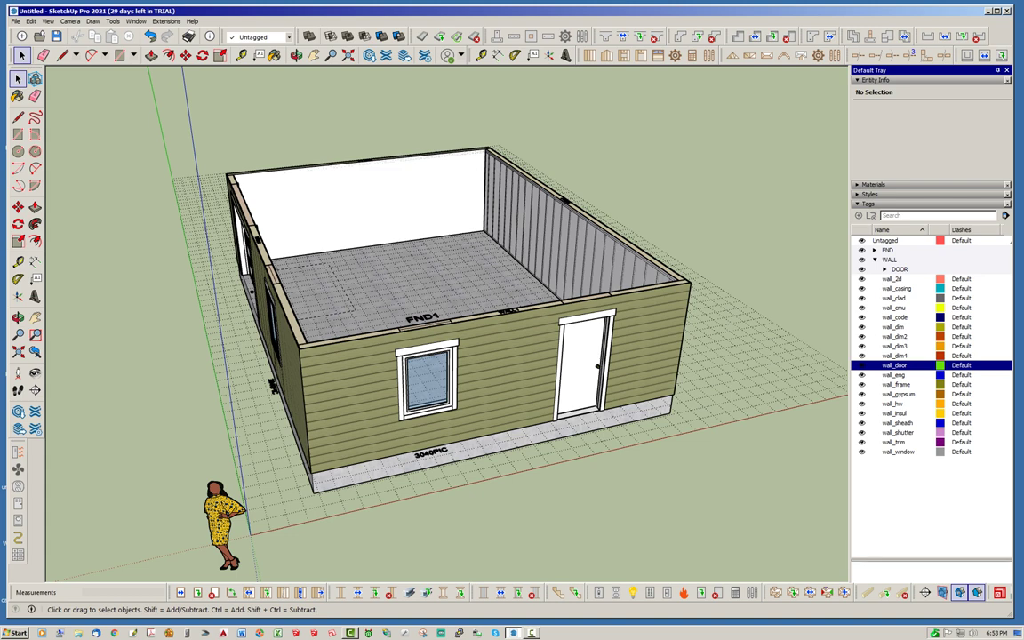
left_click_drag(894, 365, 898, 271)
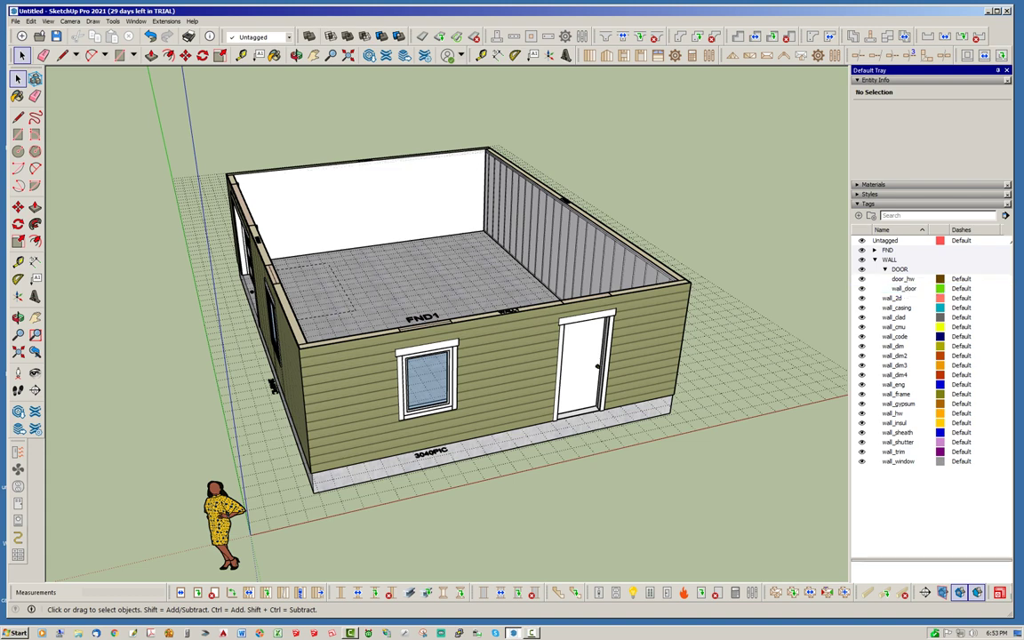
Collapse the DOOR subfolder and hide it to check its effect on the doors in the model
left_click(885, 269)
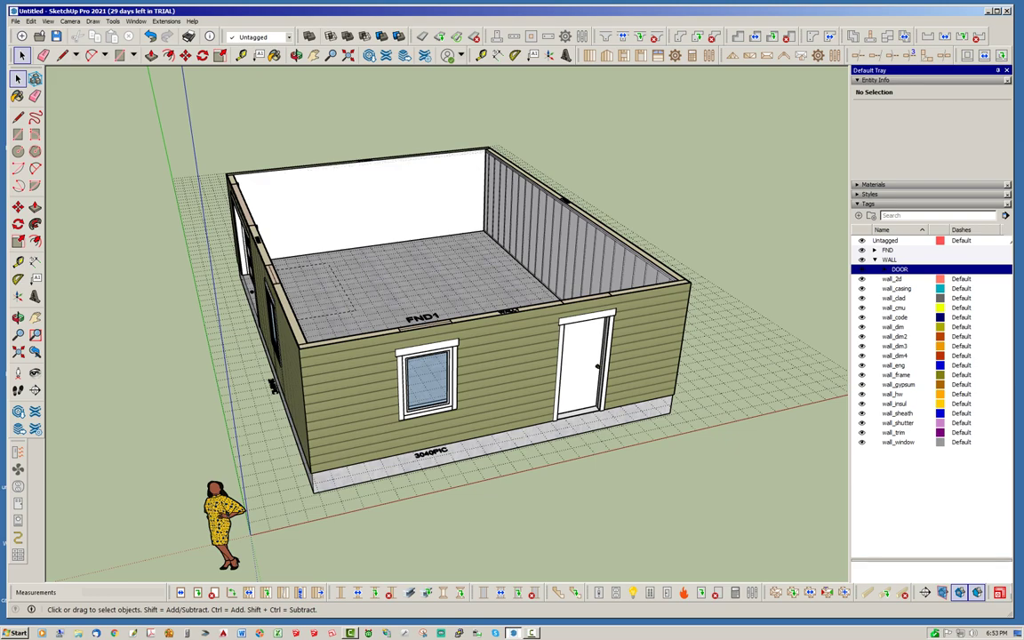
left_click(862, 269)
mouse_move(447, 320)
middle_mouse_down()
mouse_move(614, 311)
mouse_move(449, 320)
middle_mouse_up()
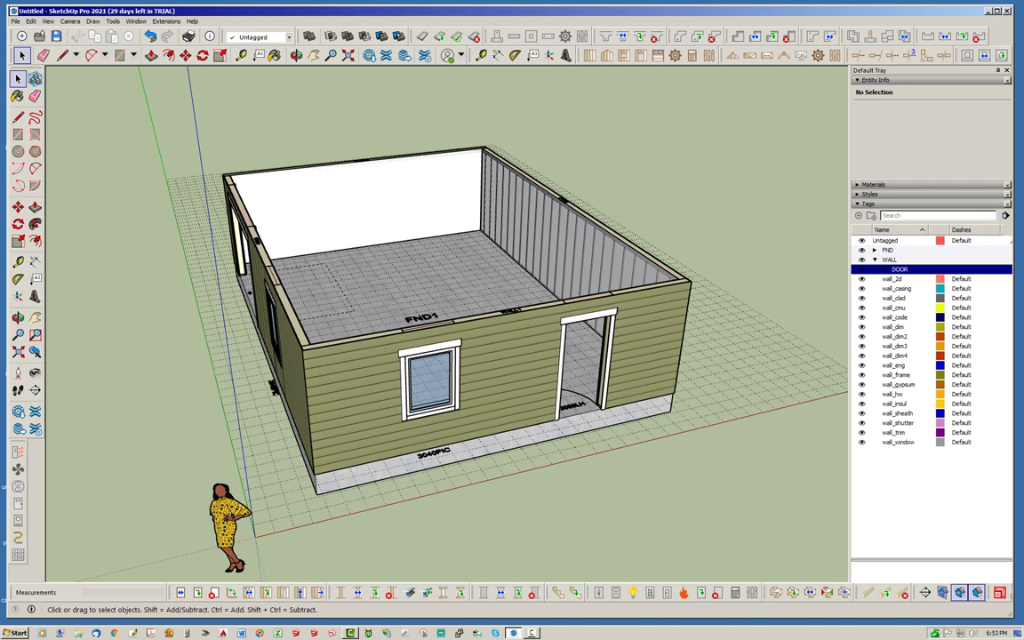
Show the DOOR subfolder again, and toggle the WALL tag folder off and on to check its effect on the model
left_click(861, 270)
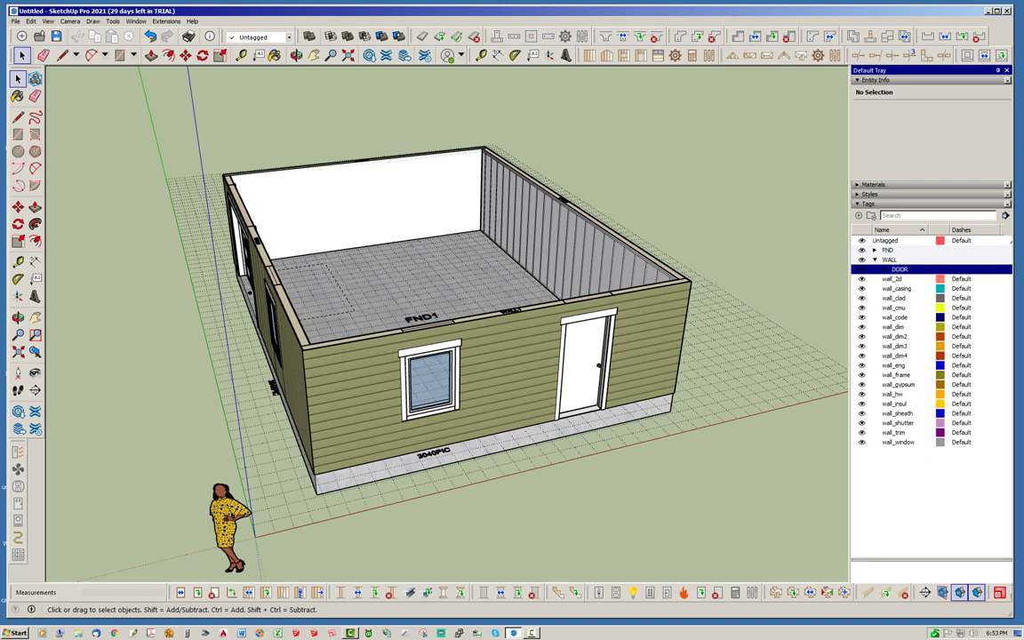
left_click(861, 259)
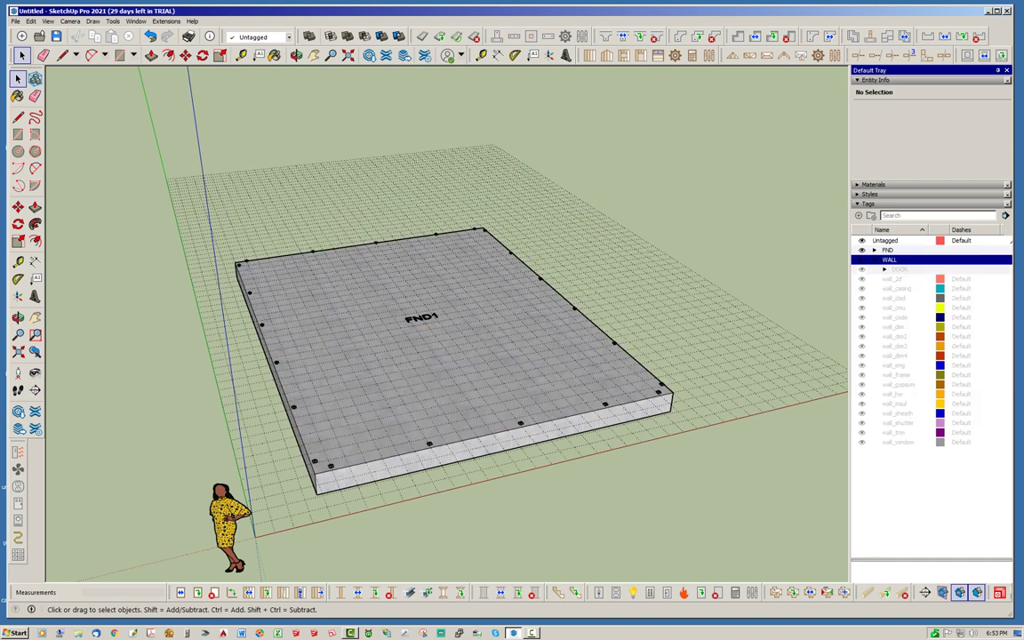
left_click(861, 260)
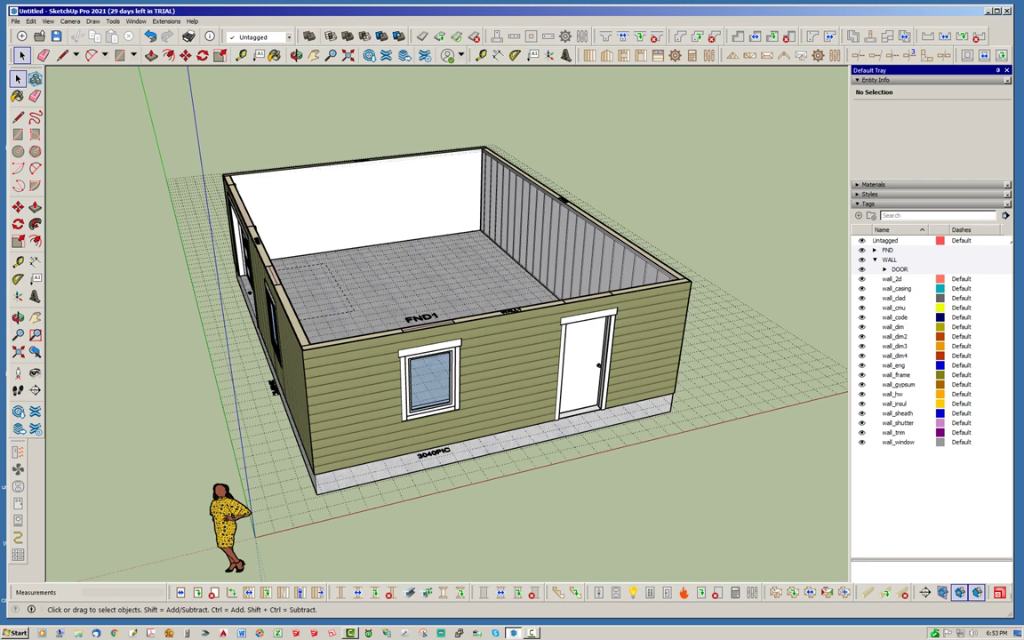
Review the tags nested in the WALL and FND folders and leave both folders collapsed
left_click(875, 260)
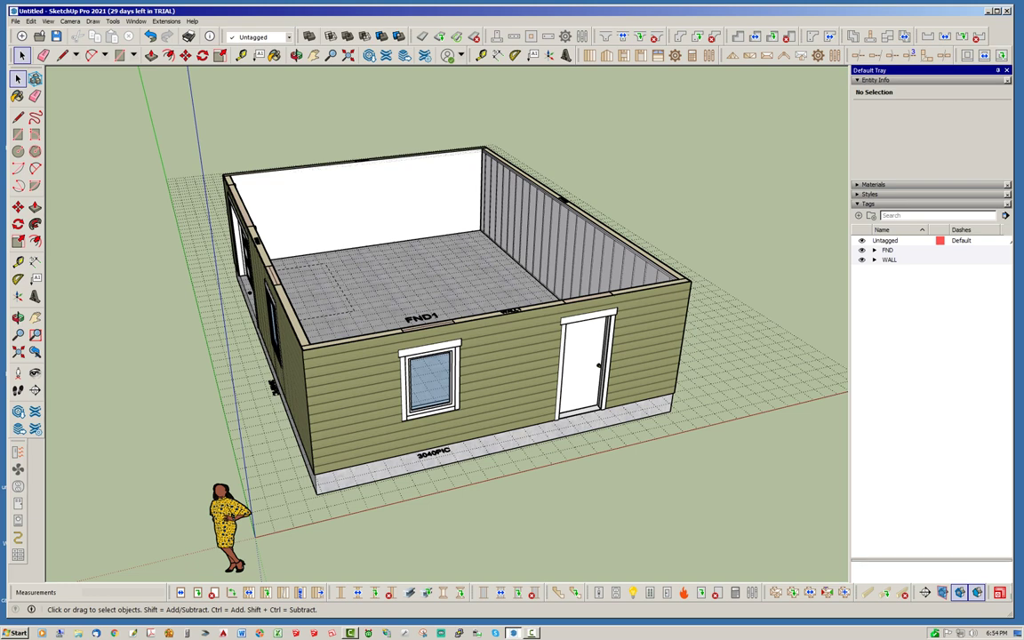
left_click(875, 260)
left_click(875, 250)
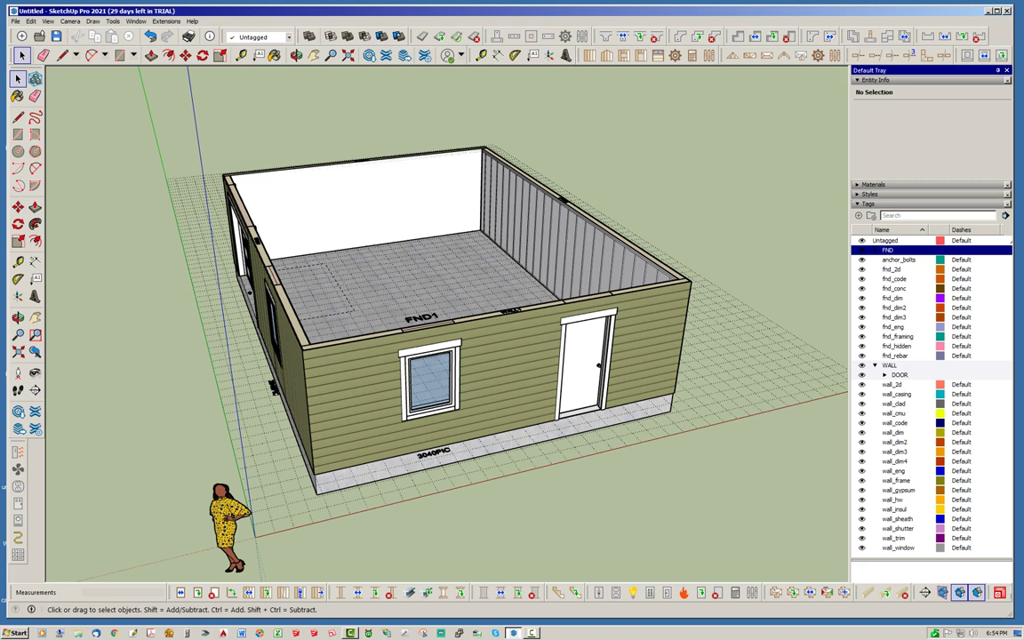
left_click(875, 250)
left_click(875, 259)
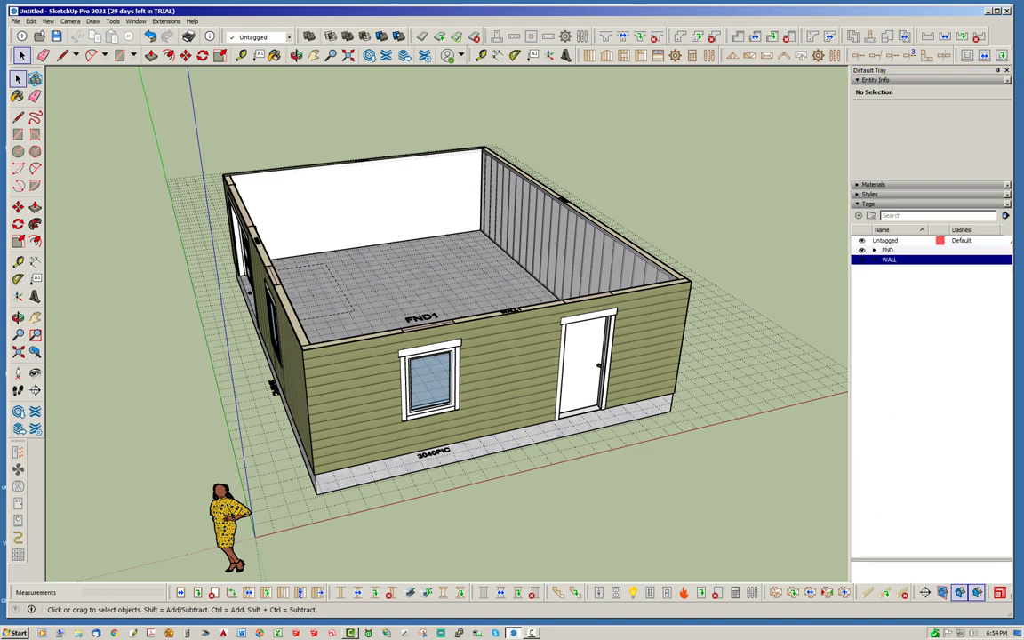
Start a Common roof truss and set its 24 ft span between the outer top corners of the wall with the entry door
left_click(732, 55)
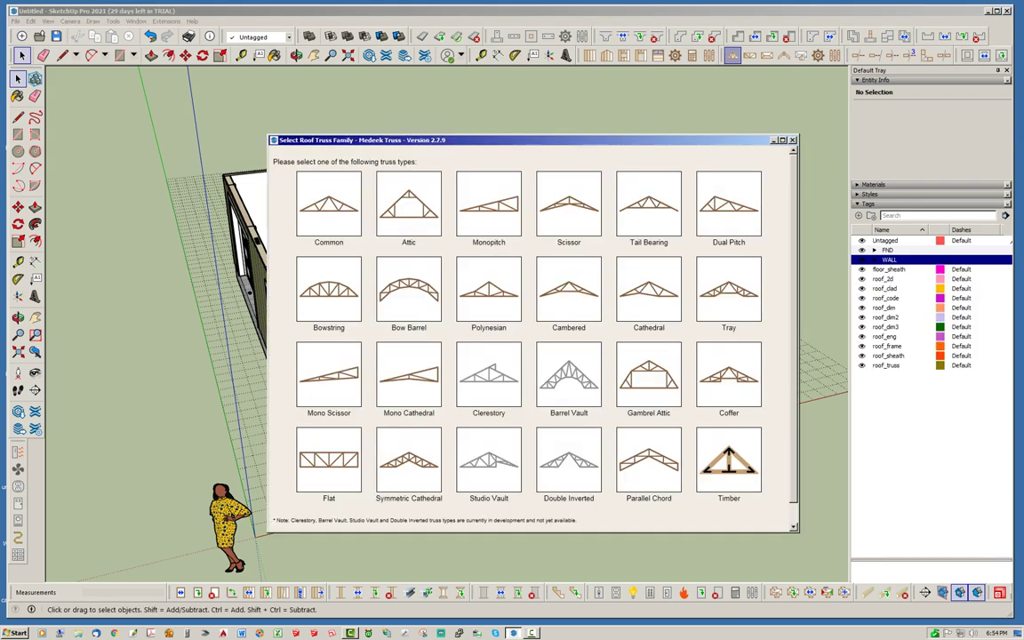
left_click(329, 203)
middle_click_drag(453, 322, 356, 373)
scroll(169, 289, "up", 8)
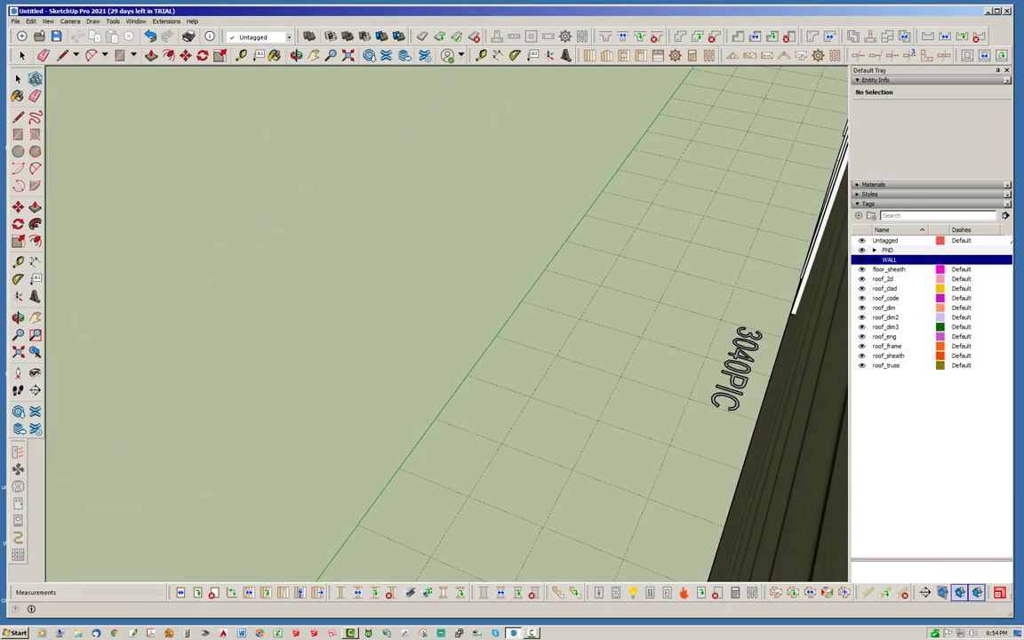
scroll(222, 276, "down", 3)
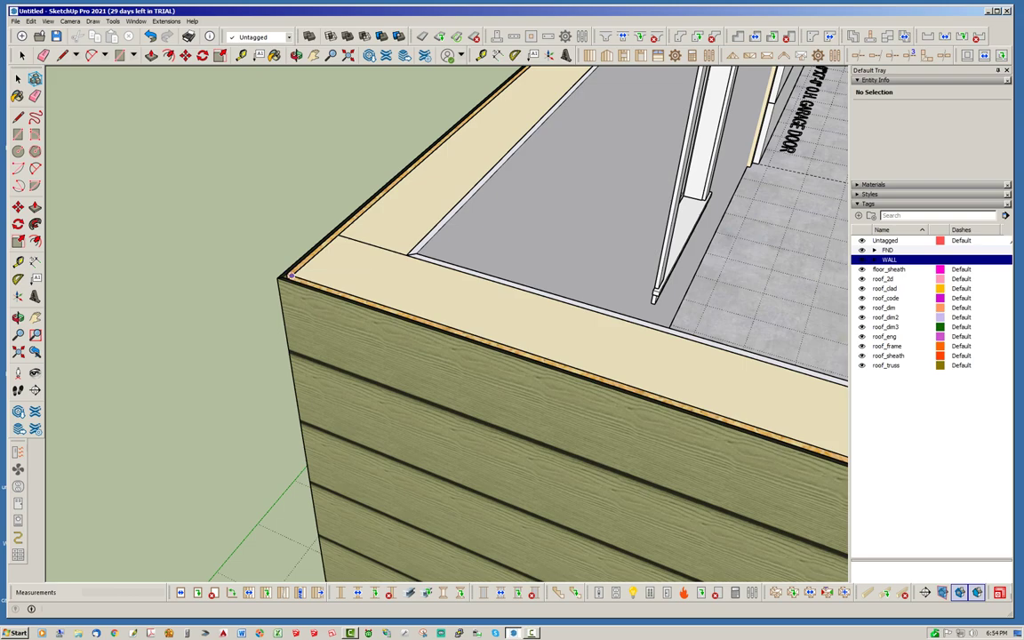
left_click(291, 275)
scroll(134, 200, "down", 7)
middle_click_drag(533, 356, 374, 356)
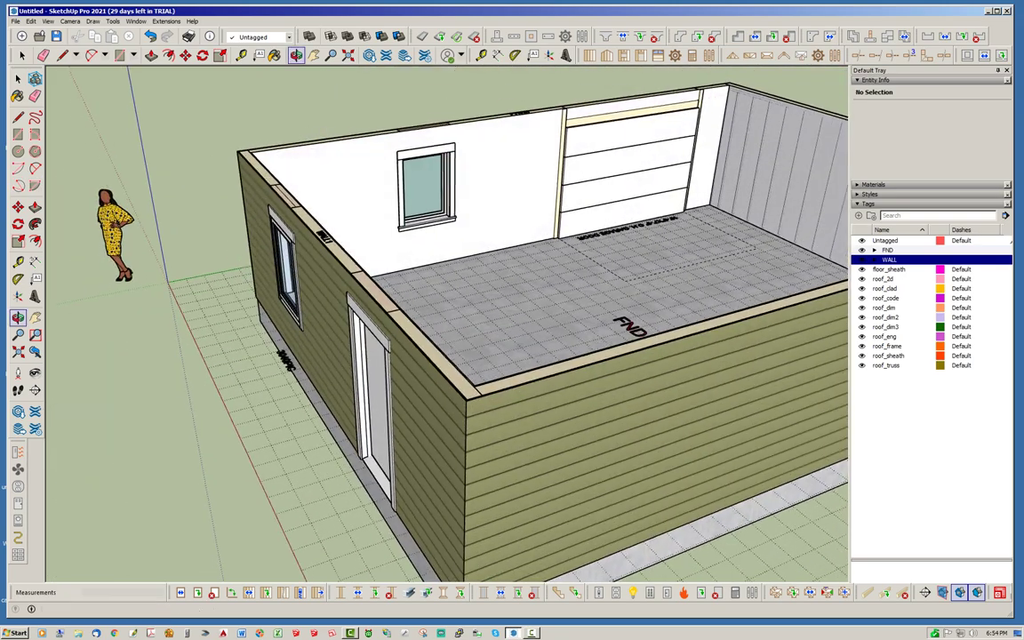
scroll(480, 391, "up", 10)
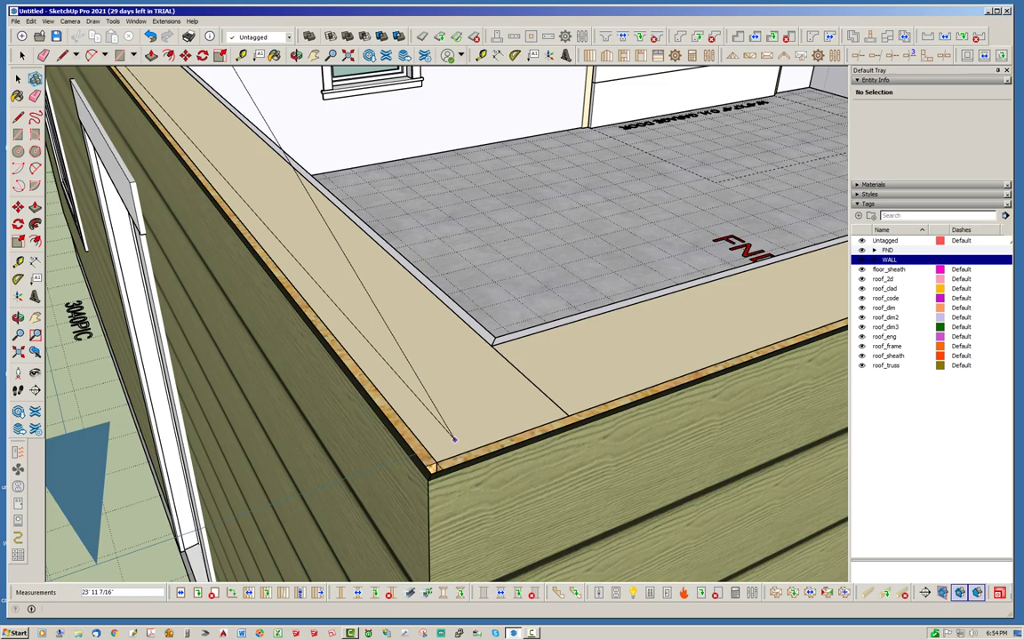
left_click(434, 467)
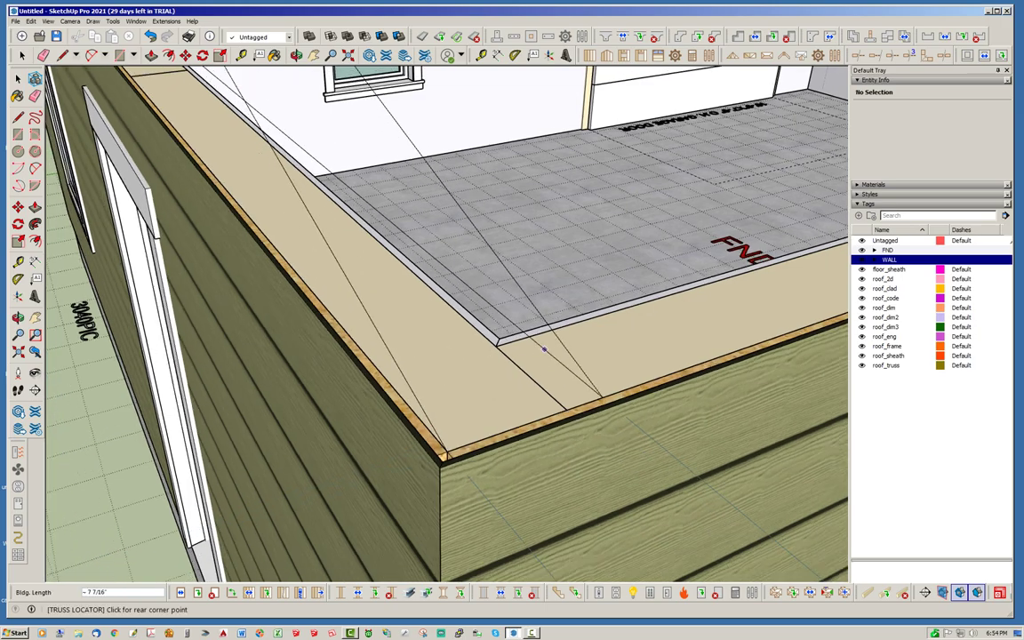
Set the truss roof's building length to 32' along the adjoining wall
scroll(544, 350, "down", 8)
middle_click_drag(545, 350, 424, 200)
scroll(424, 200, "down", 4)
scroll(176, 347, "up", 5)
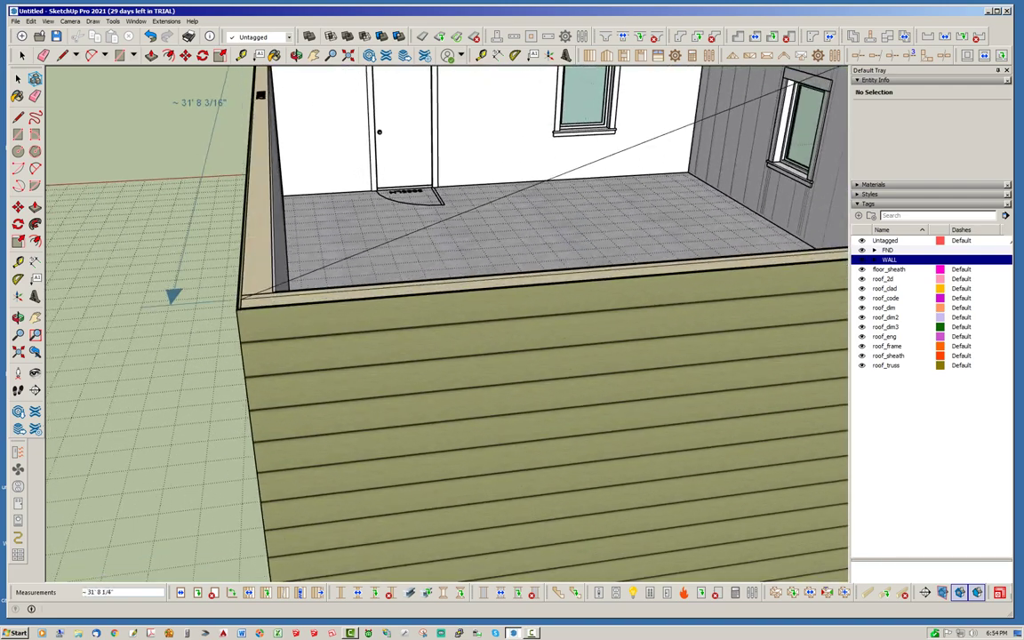
scroll(238, 299, "up", 2)
middle_click_drag(239, 299, 275, 393)
scroll(238, 391, "up", 3)
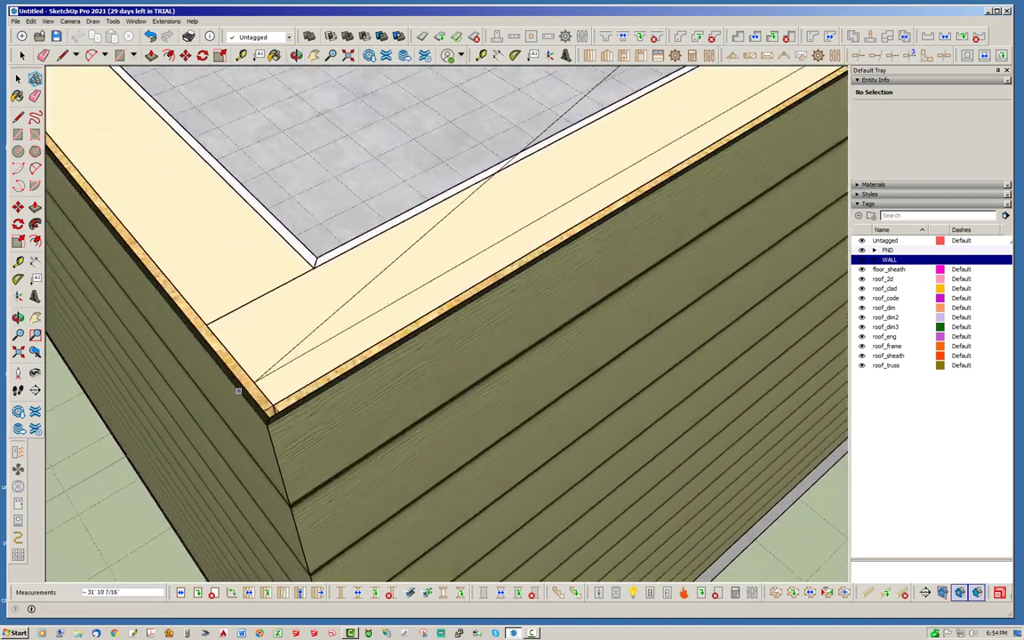
type("32'")
key("Return")
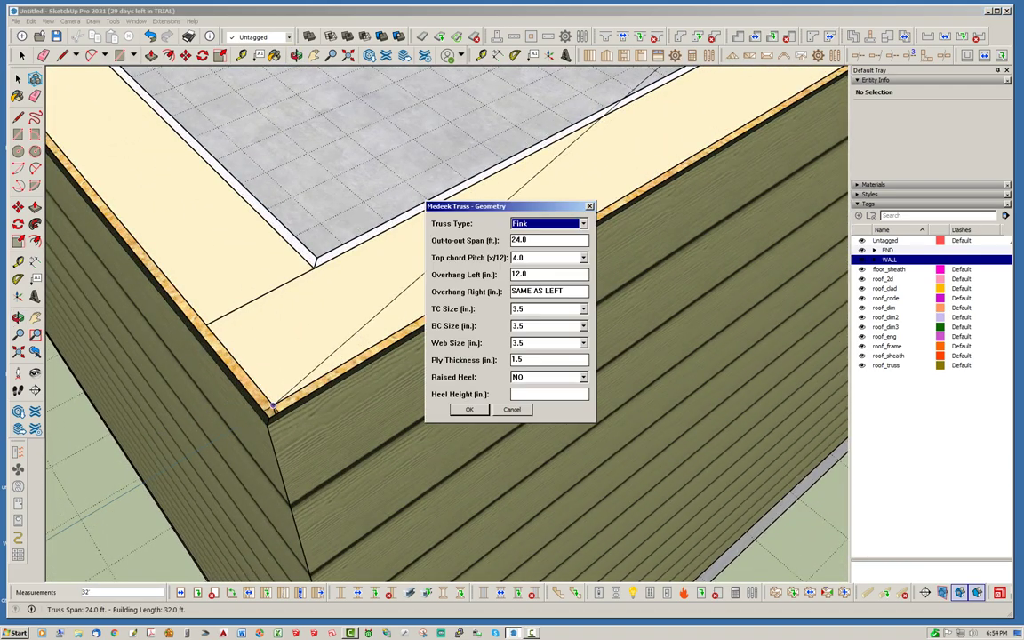
Accept the Fink truss geometry with a 4/12 pitch and 12 in. overhang, and set Gable End Trusses and Adv. Roof Options to YES
key("Return")
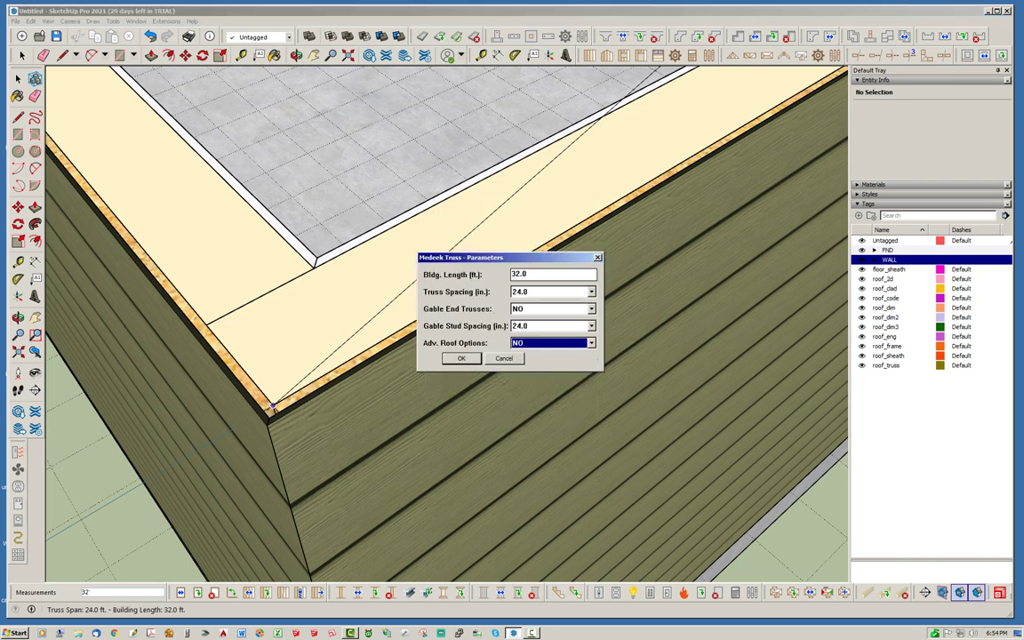
left_click(552, 309)
left_click(534, 320)
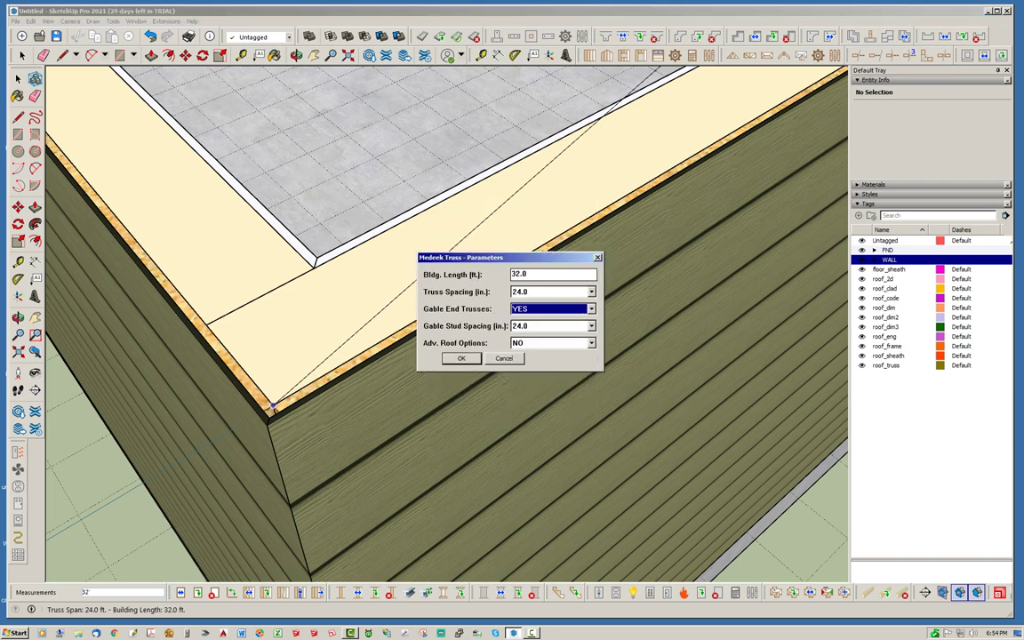
left_click(552, 342)
left_click(533, 354)
key("Return")
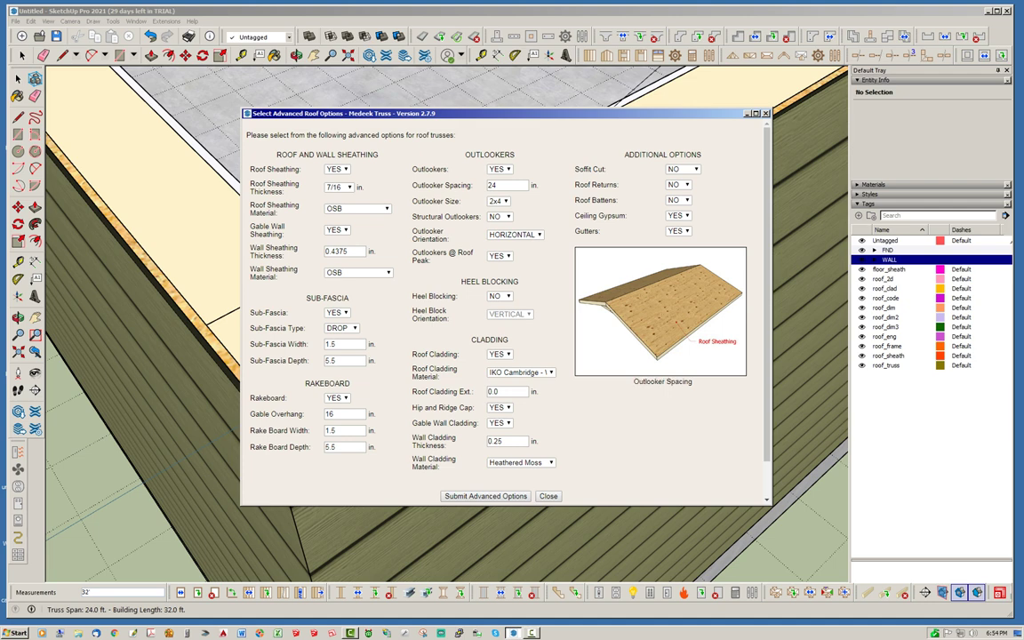
Submit the advanced roof options with 24 in. outlooker spacing, and accept the 1/2 in. ceiling gypsum and remaining settings to generate the roof
left_click(506, 185)
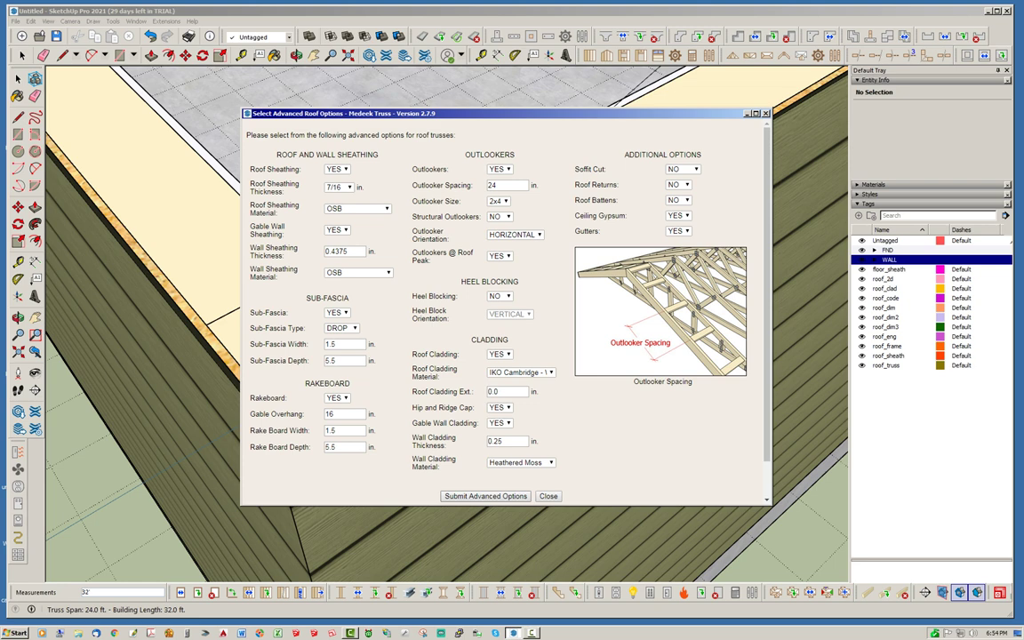
key("Return")
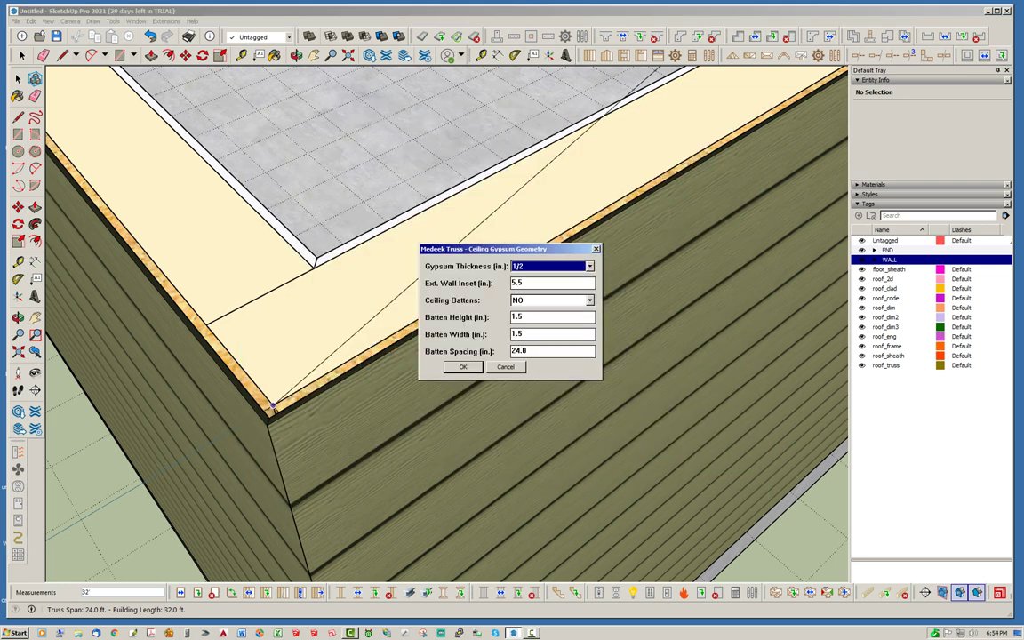
key("Return")
key("Return")
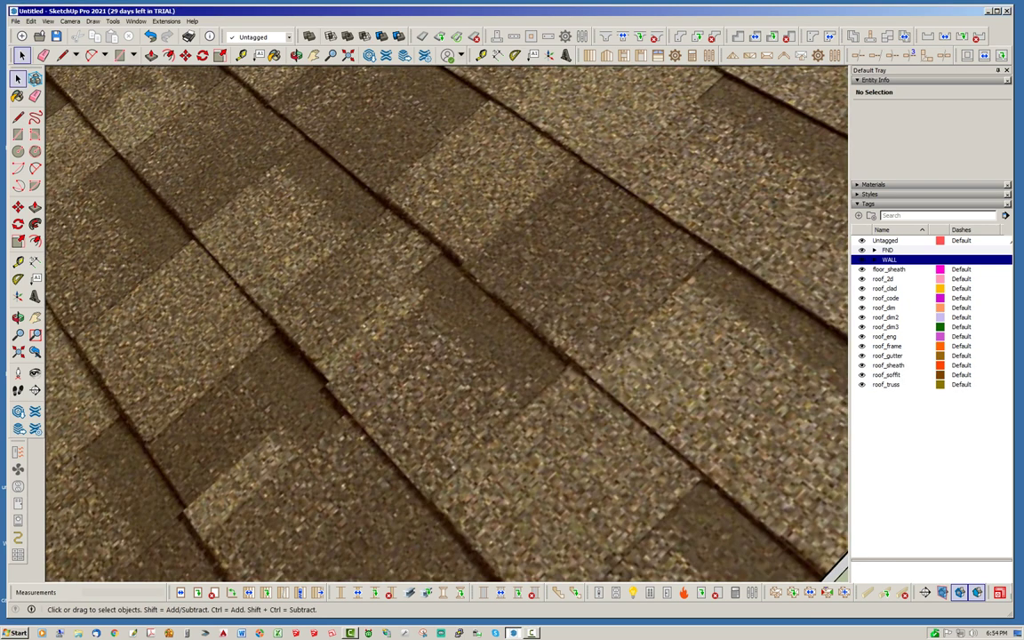
Inspect the generated roof, gutters and gable end from around the building
scroll(569, 186, "down", 10)
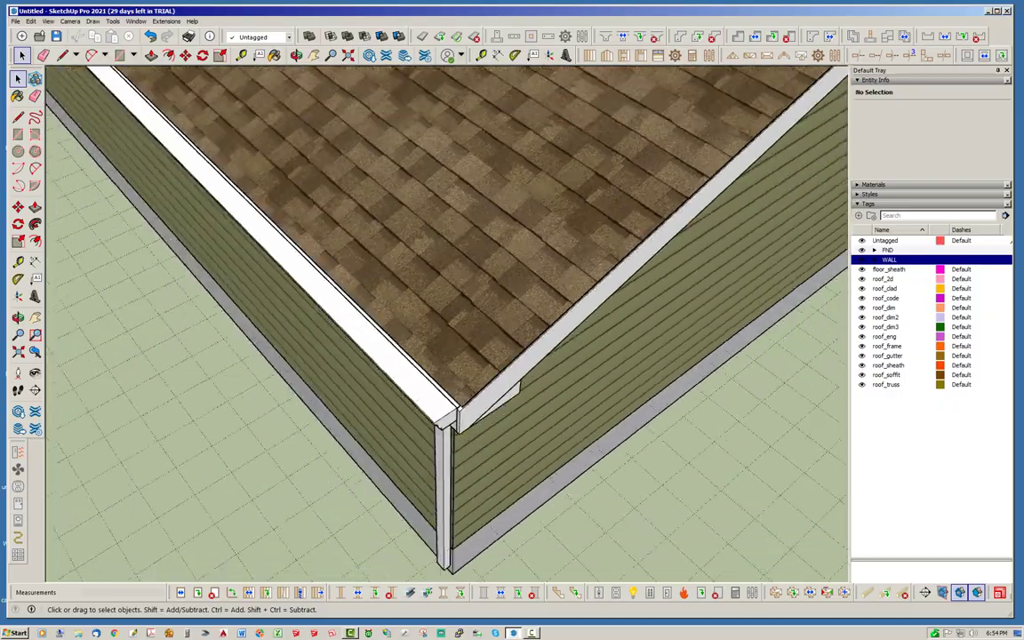
scroll(549, 329, "down", 4)
middle_click_drag(549, 329, 730, 262)
middle_click_drag(462, 329, 711, 315)
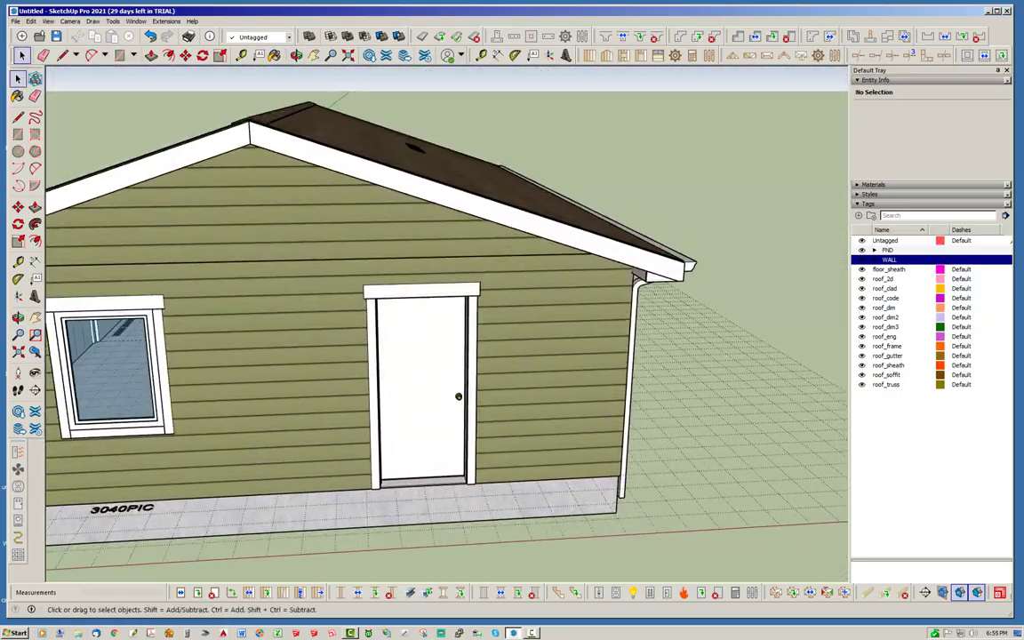
middle_click_drag(551, 306, 649, 284)
scroll(667, 298, "down", 4)
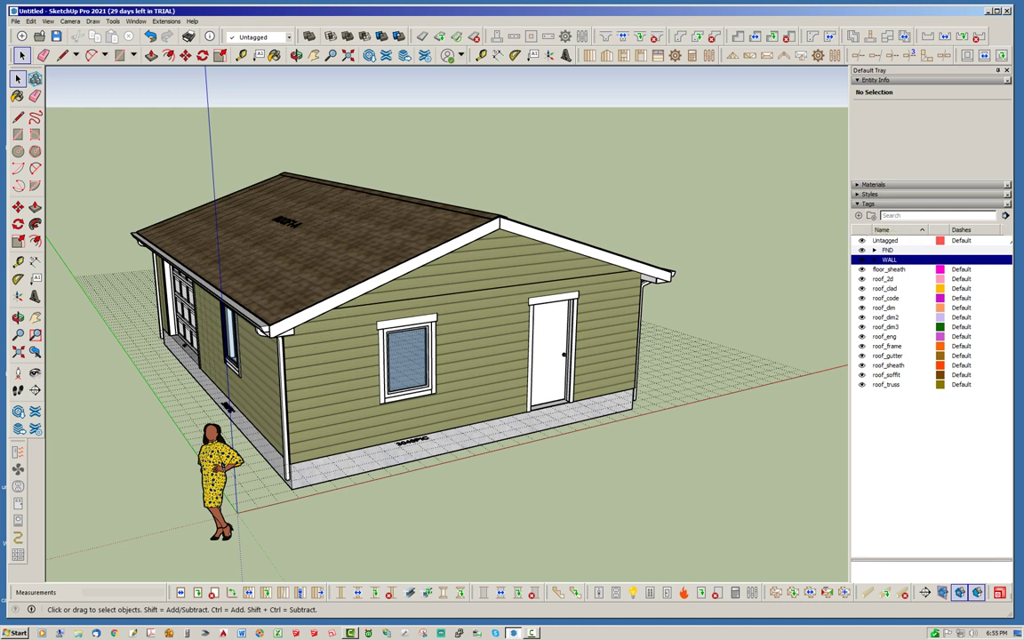
Create a top-level tag folder named ROOF
left_click(884, 241)
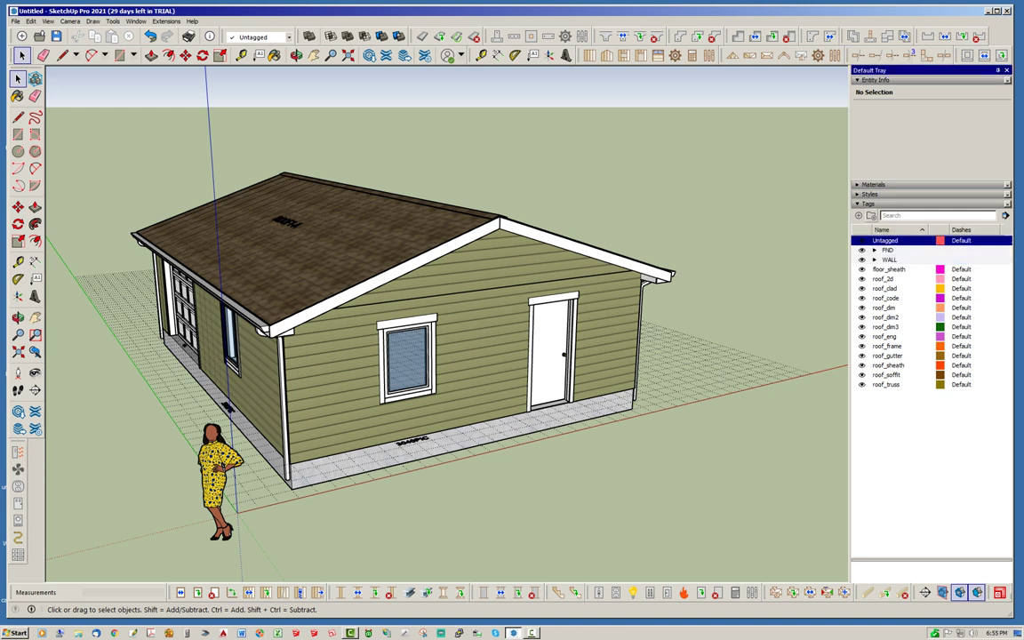
left_click(871, 215)
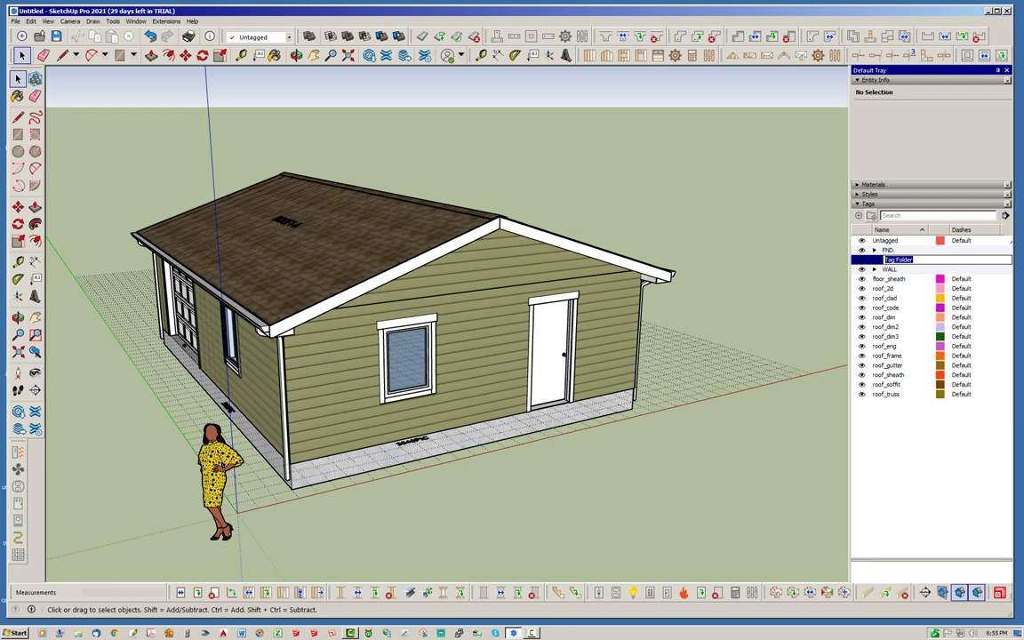
type("ROOF")
key("Return")
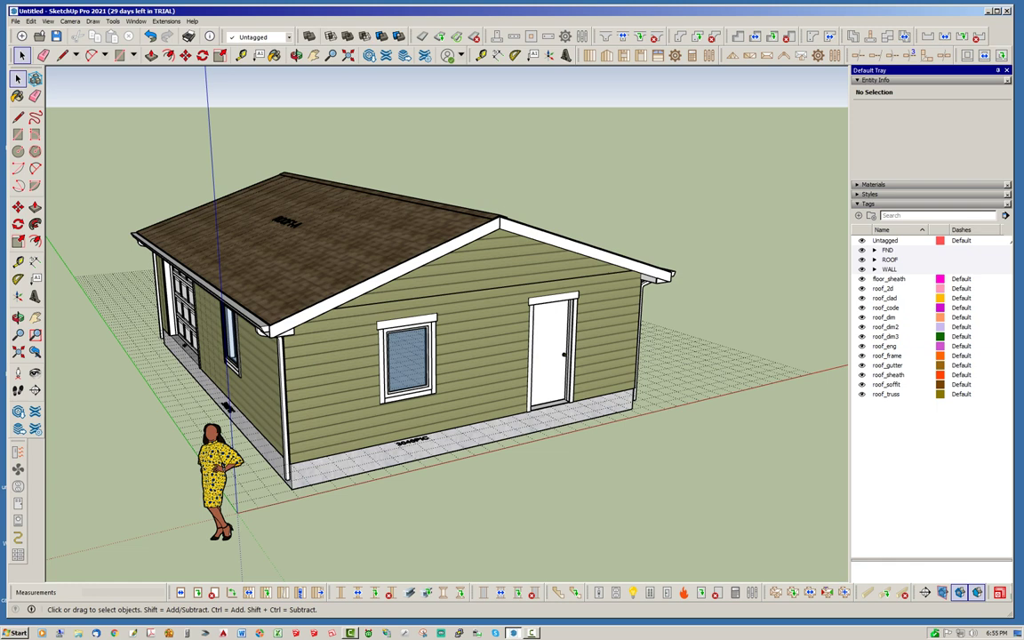
Move all the roof tags, from roof_2d through roof_truss, into the ROOF folder
left_click(883, 288)
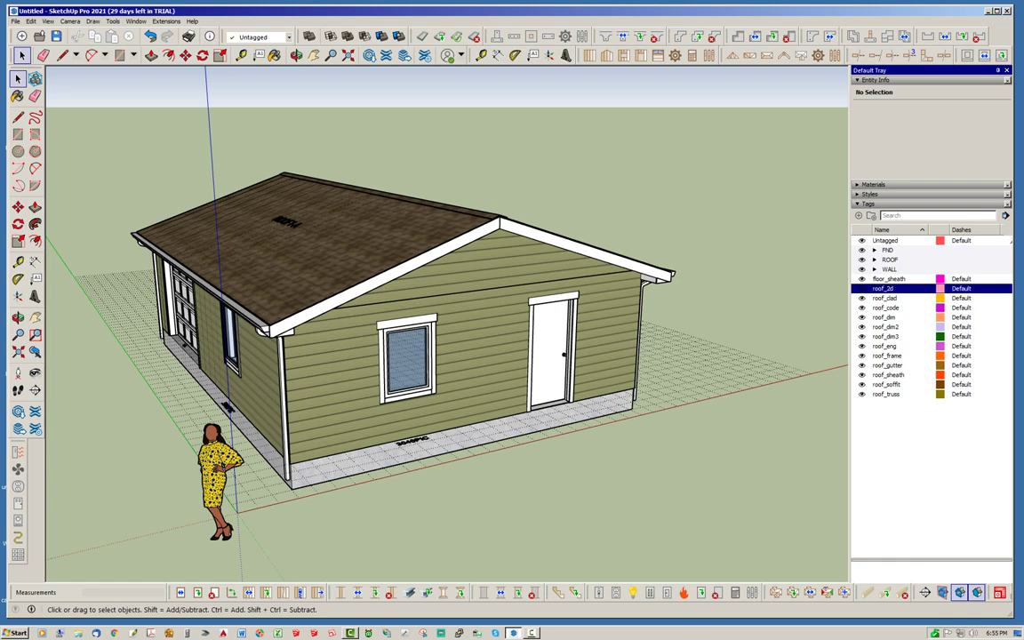
left_click(886, 394, "shift")
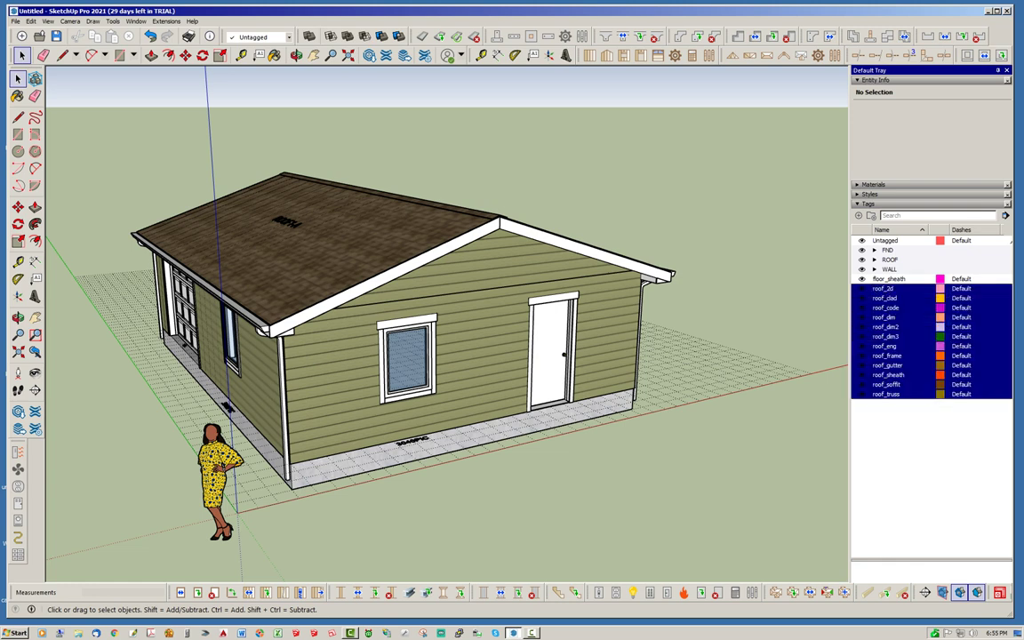
left_click_drag(886, 393, 890, 259)
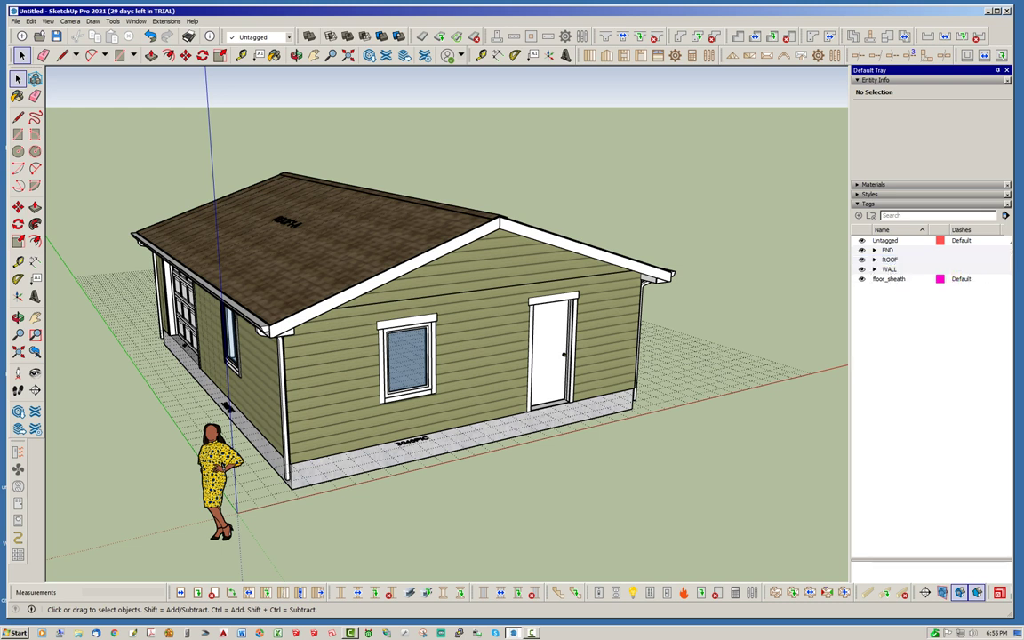
Hide the ROOF tag folder and examine the gable wall sheathing, cladding and ceiling that stay in the model
left_click(862, 260)
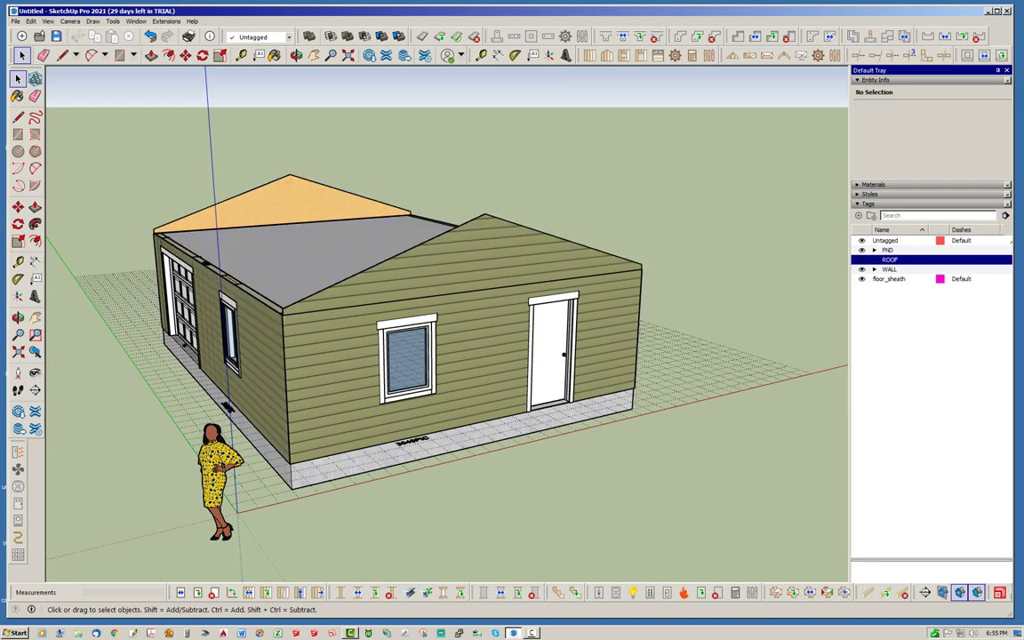
middle_click_drag(356, 294, 622, 378)
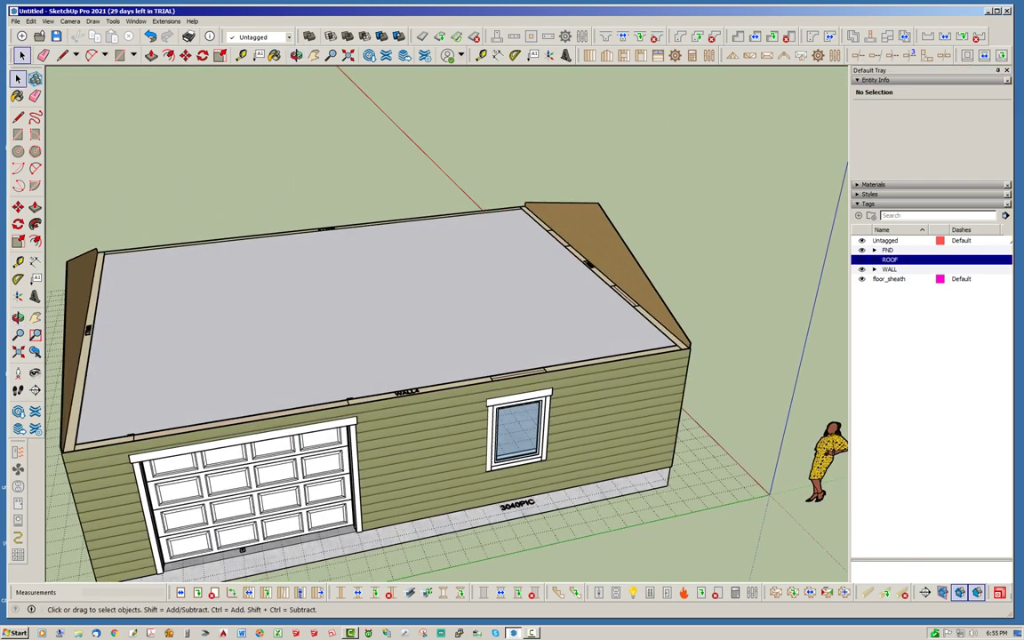
scroll(685, 349, "up", 4)
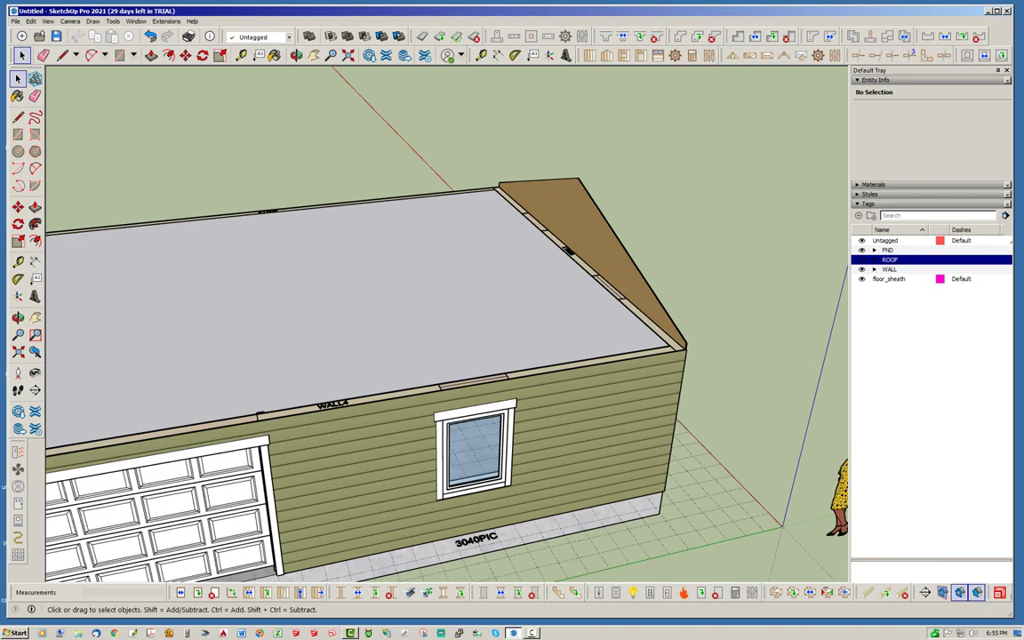
scroll(676, 341, "up", 2)
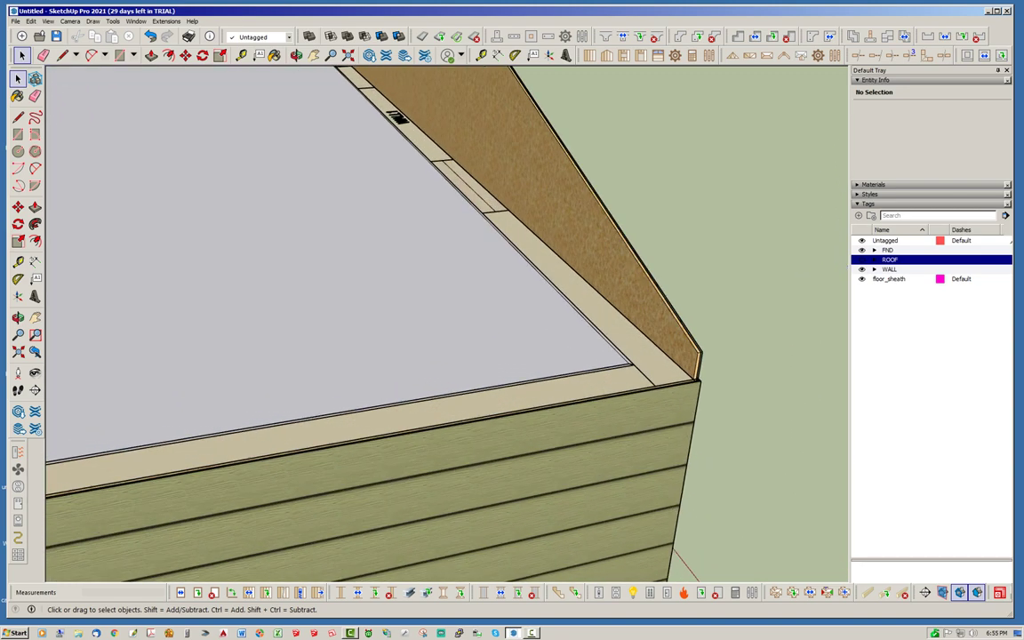
middle_click_drag(675, 341, 525, 347)
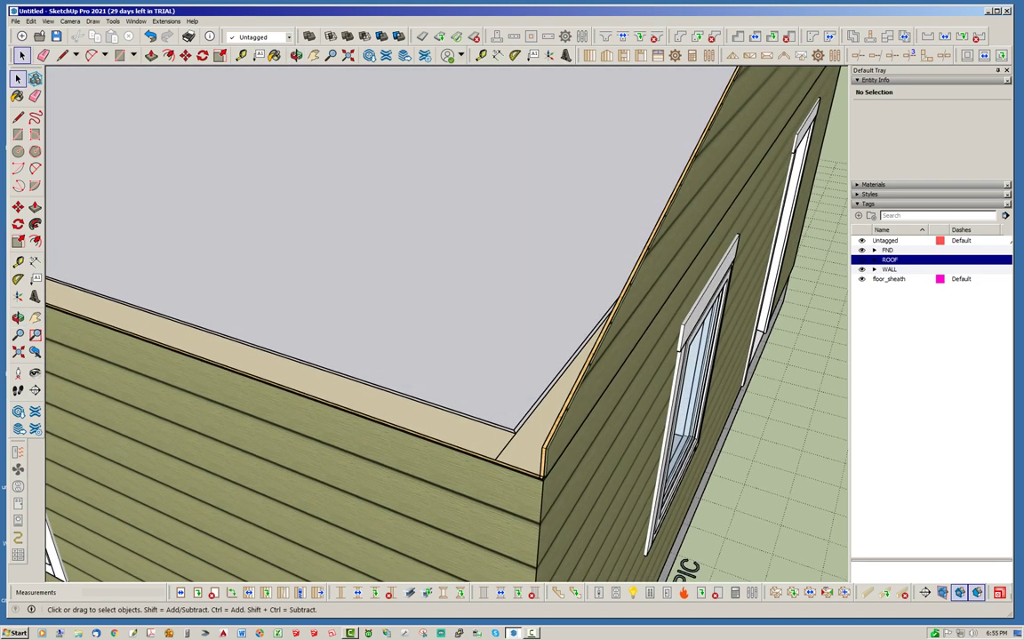
Examine the gable wall corner without the roof, and show the ROOF tag folder again
middle_click_drag(525, 346, 484, 329)
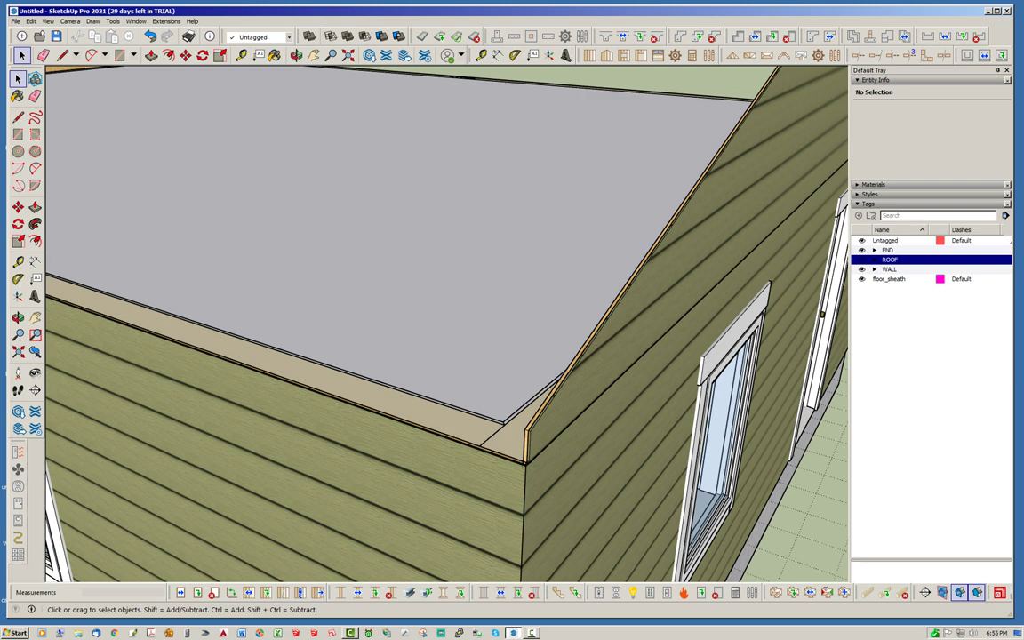
middle_click_drag(484, 329, 635, 361)
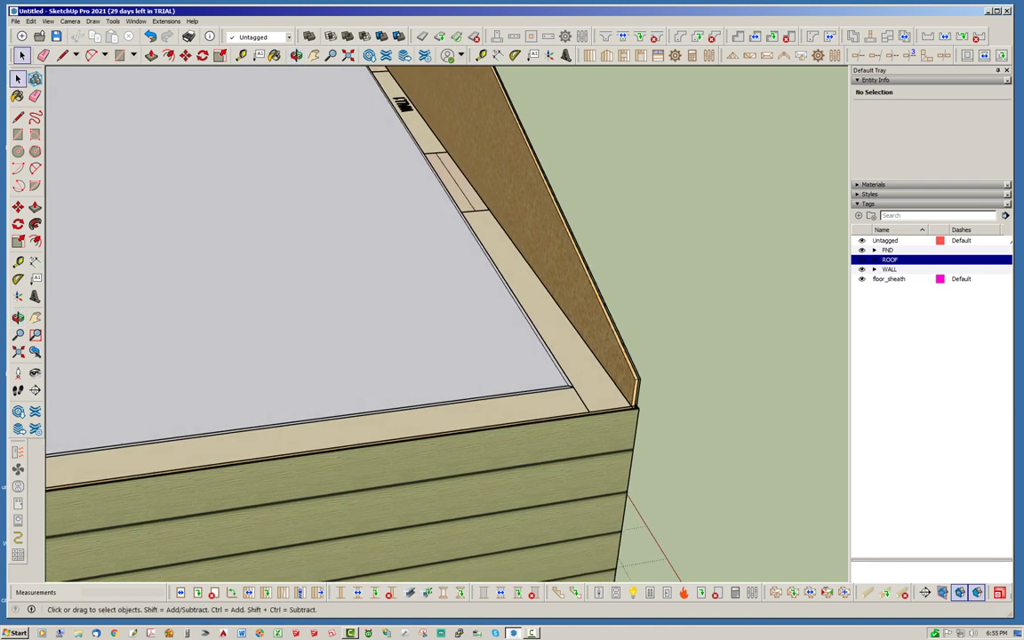
middle_click_drag(635, 360, 409, 391)
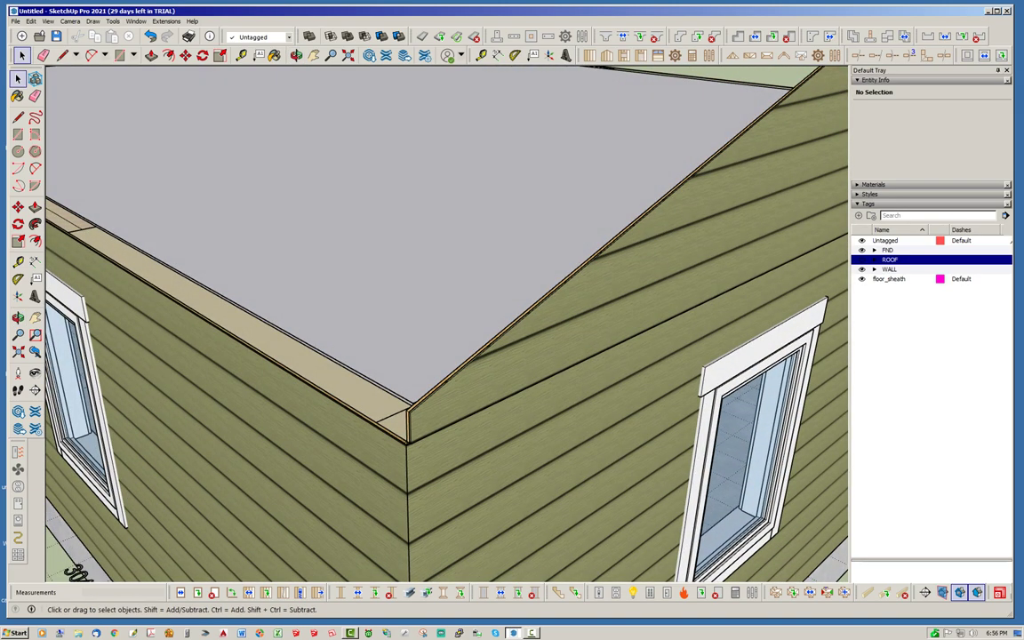
middle_click_drag(409, 391, 481, 396)
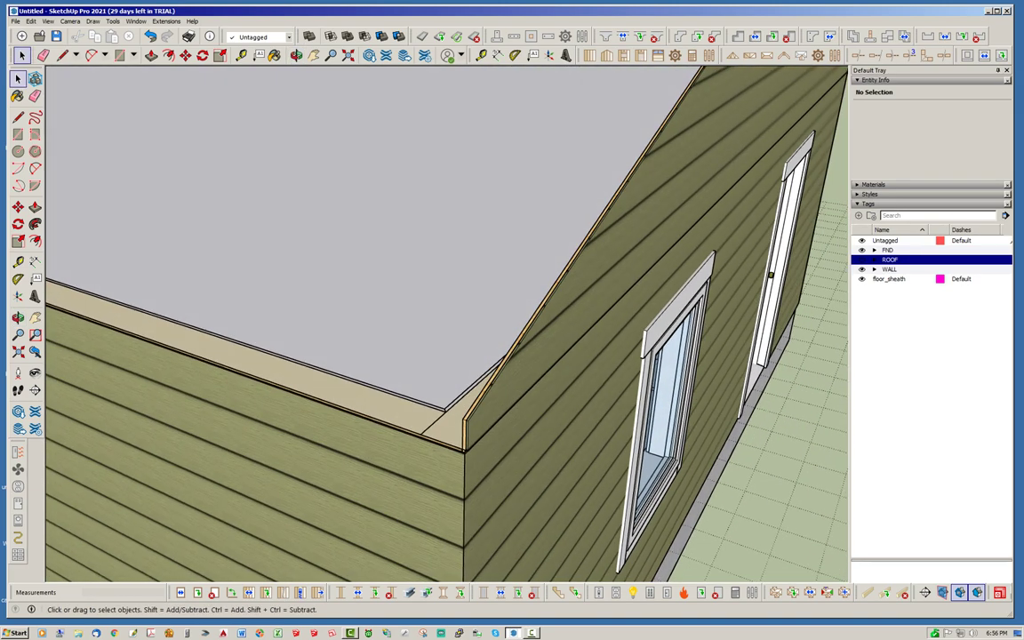
scroll(631, 392, "down", 4)
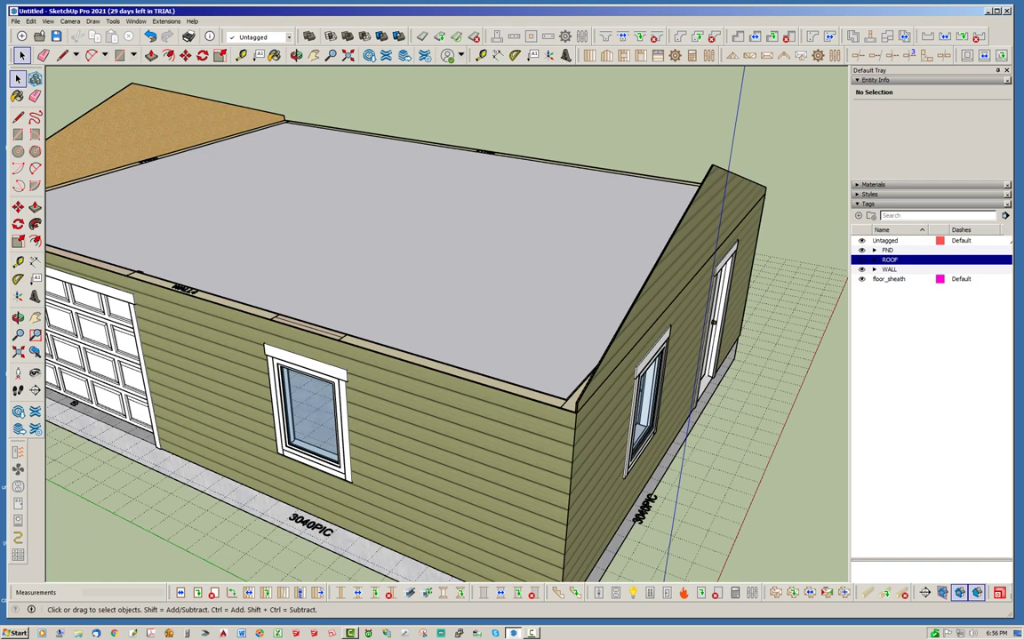
left_click(862, 259)
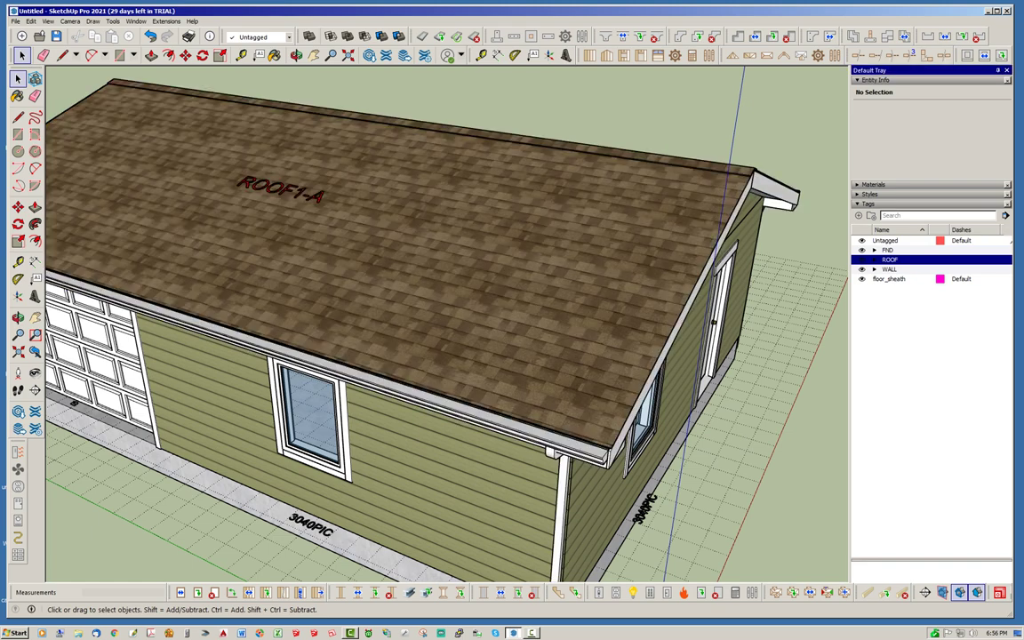
Inspect the complete building with its roof from the gable end, the garage door side and above
left_click(782, 356)
middle_click_drag(782, 356, 498, 302)
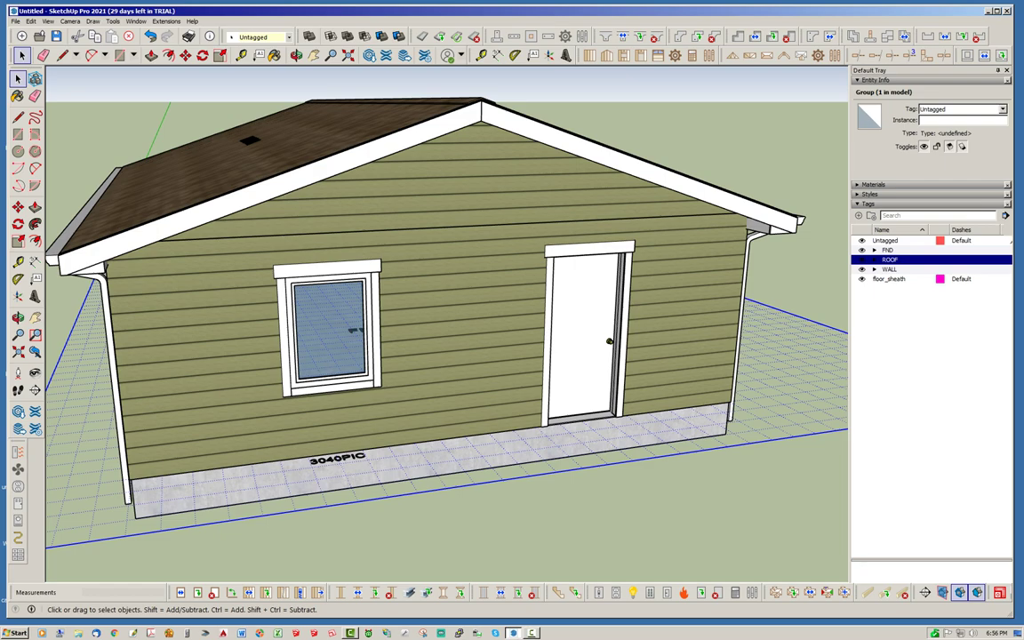
middle_click_drag(498, 302, 685, 342)
scroll(689, 343, "down", 5)
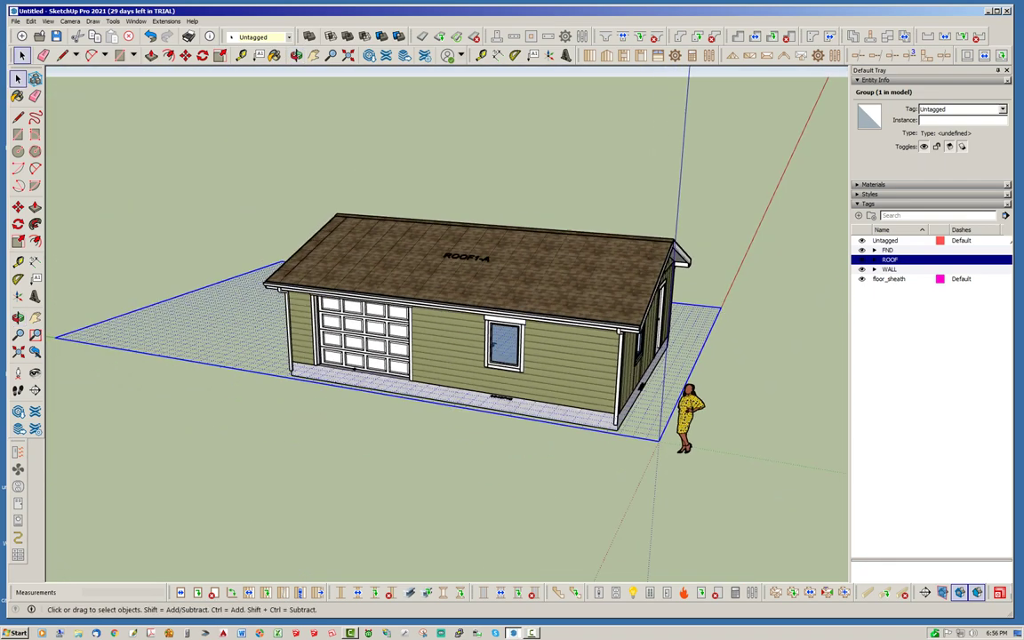
middle_click_drag(444, 320, 449, 374)
left_click(782, 382)
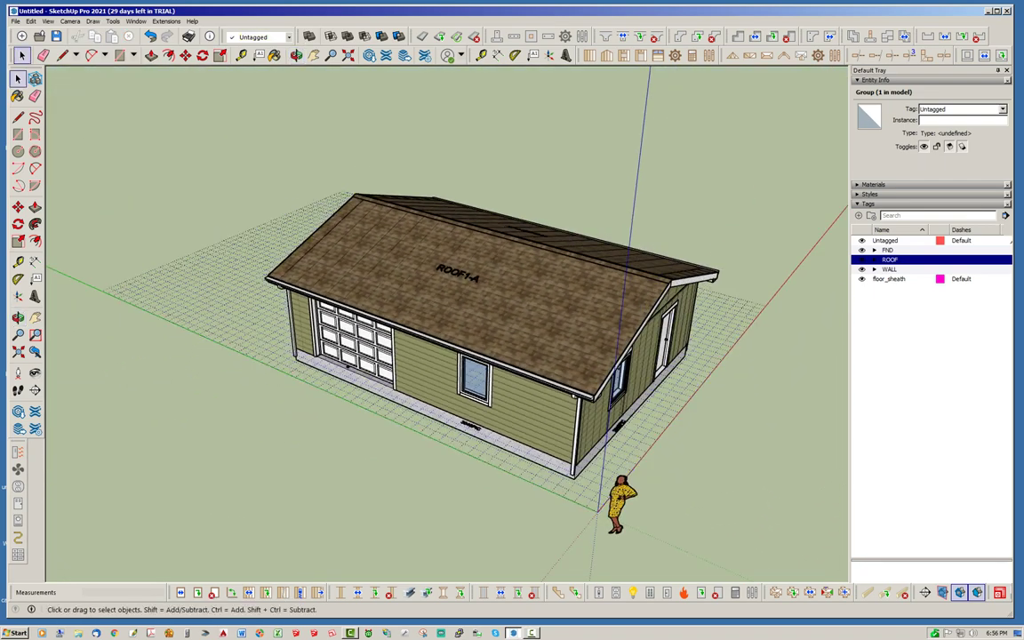
middle_click_drag(782, 382, 498, 351)
middle_click_drag(623, 311, 676, 308)
middle_click_drag(534, 312, 729, 342)
Start a wall outlet on the garage door wall and set its Outlet #1 Type to Weather Proof Receptacle
scroll(418, 411, "up", 10)
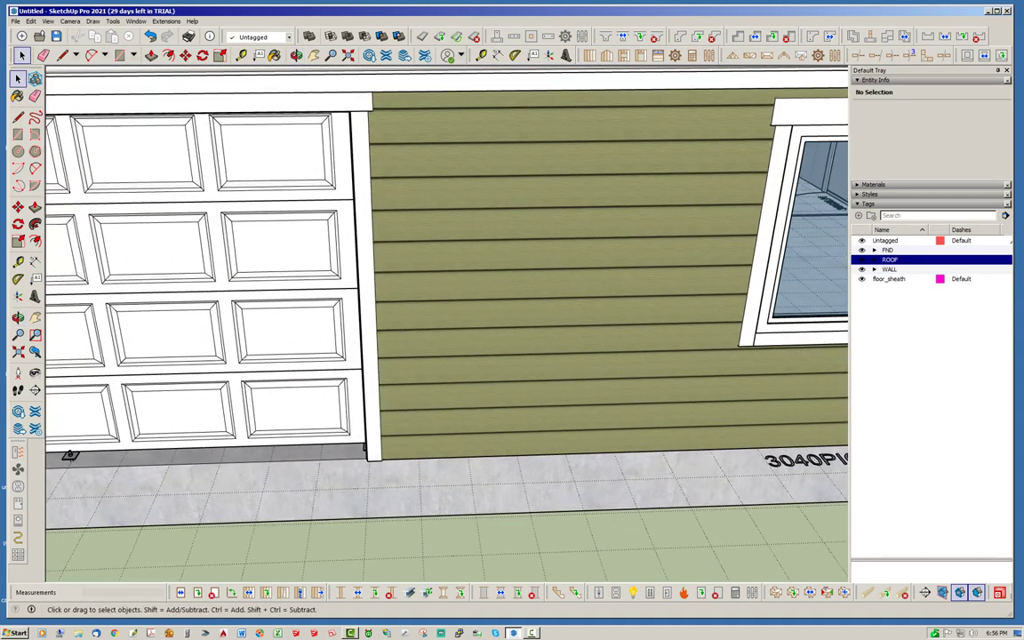
left_click(616, 593)
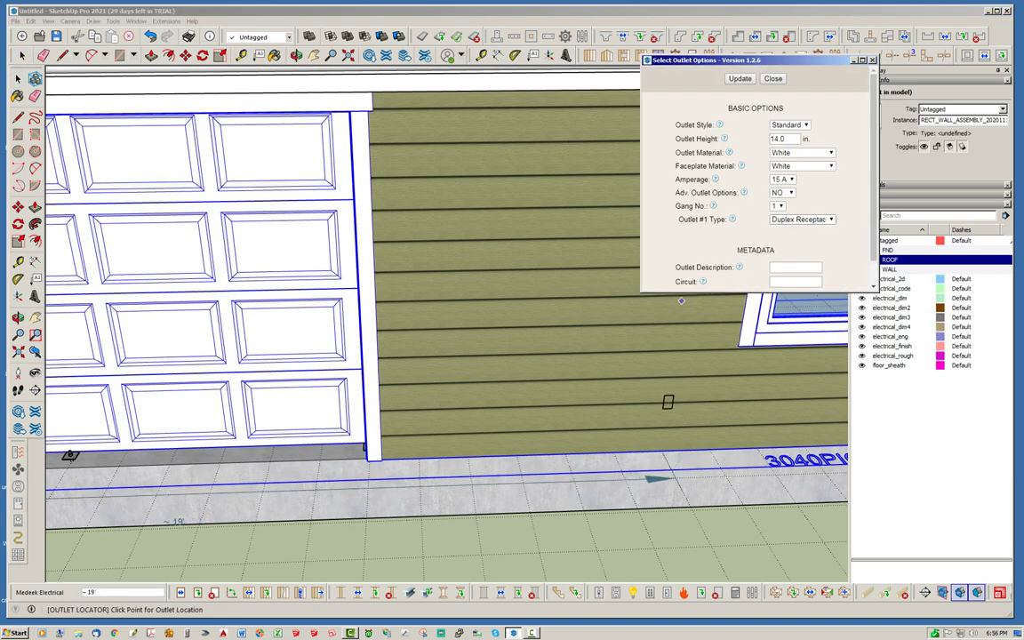
left_click(800, 219)
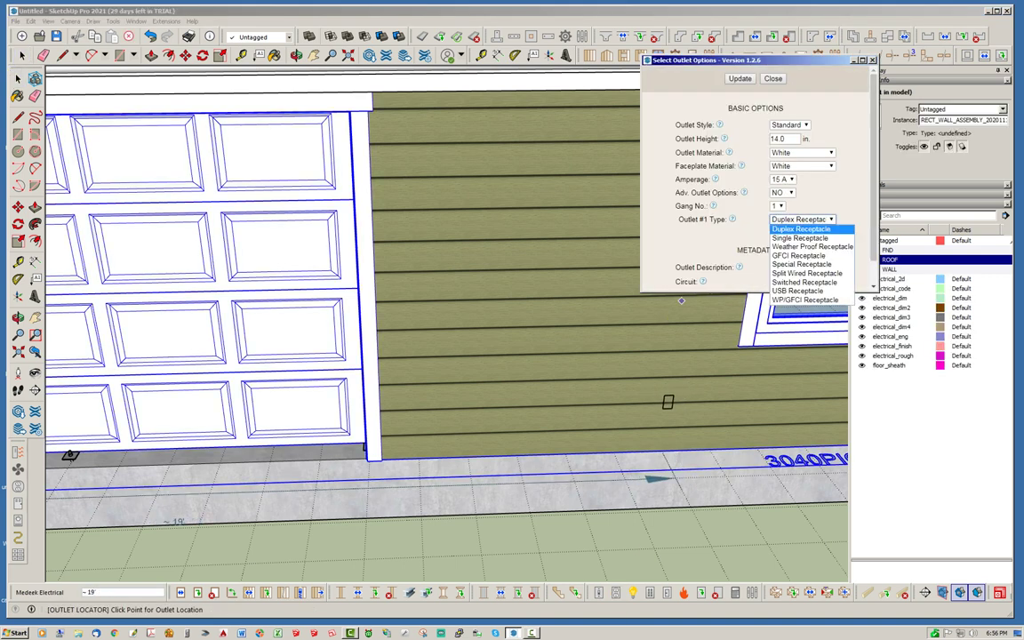
left_click(811, 246)
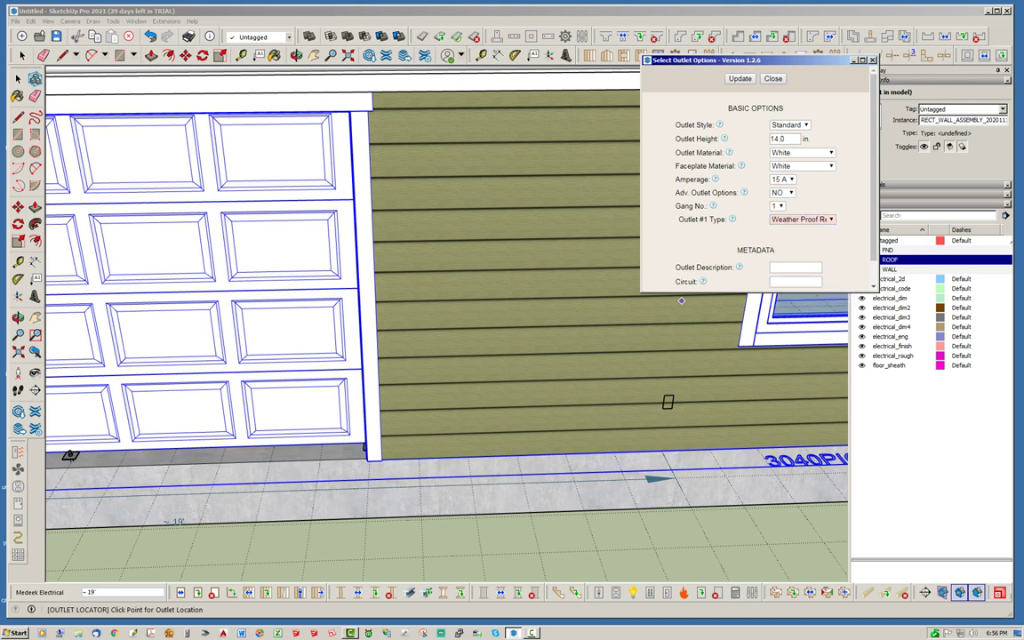
left_click_drag(873, 168, 873, 190)
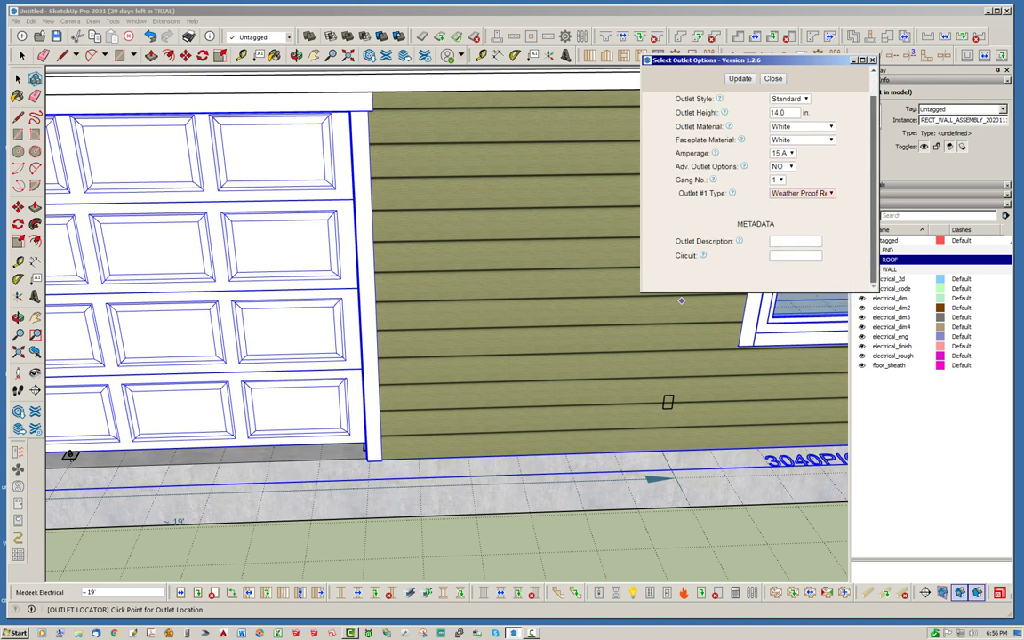
scroll(756, 178, "up", 1)
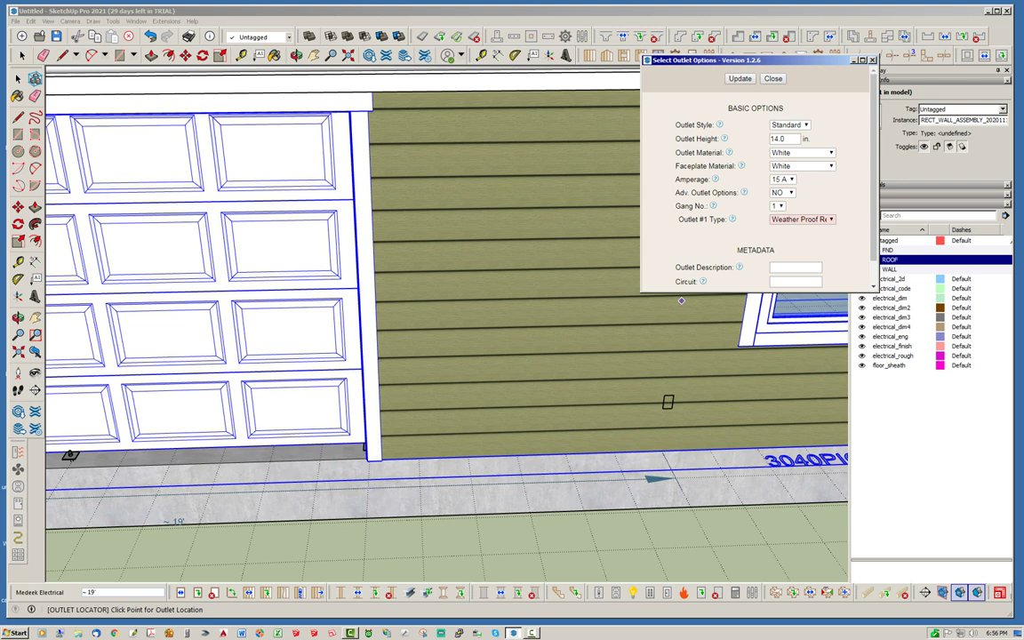
left_click(740, 79)
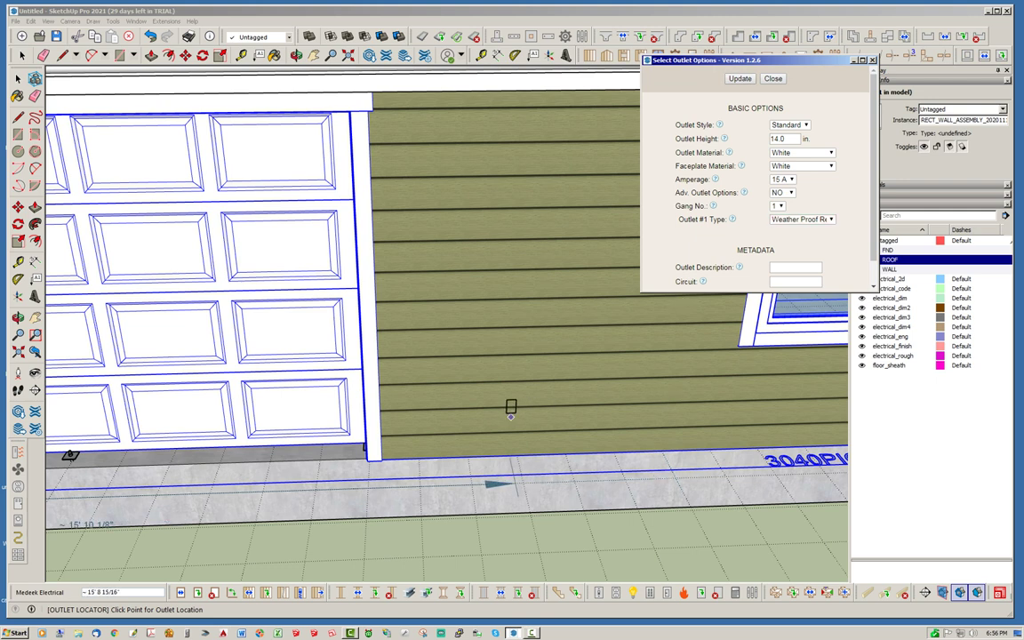
Place the outlet on the siding just beside the garage door trim, on the window side, and inspect it up close
left_click(415, 409)
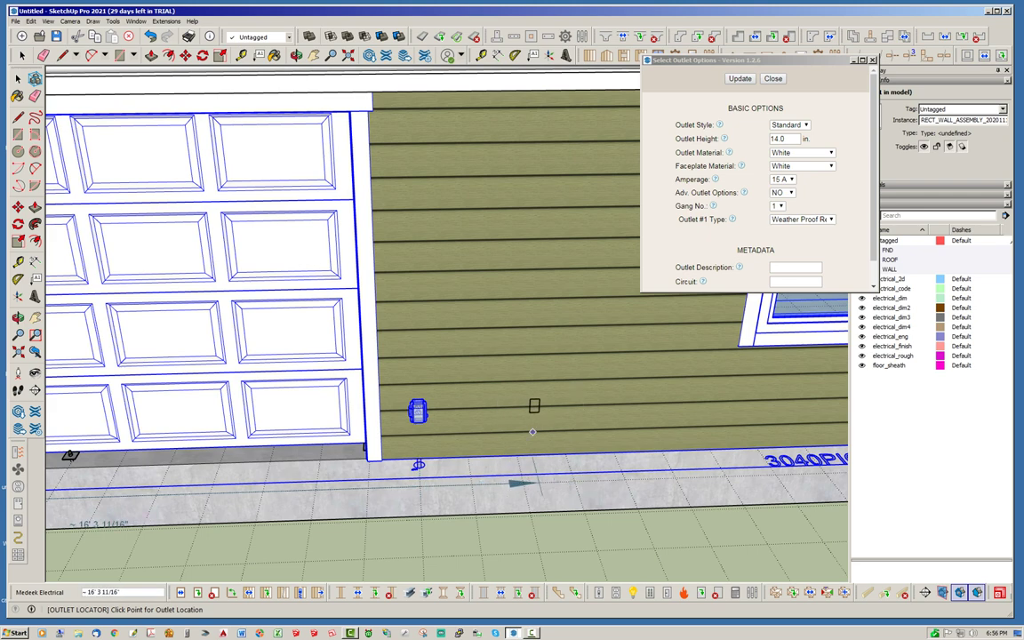
key("space")
left_click(418, 464)
scroll(448, 469, "up", 5)
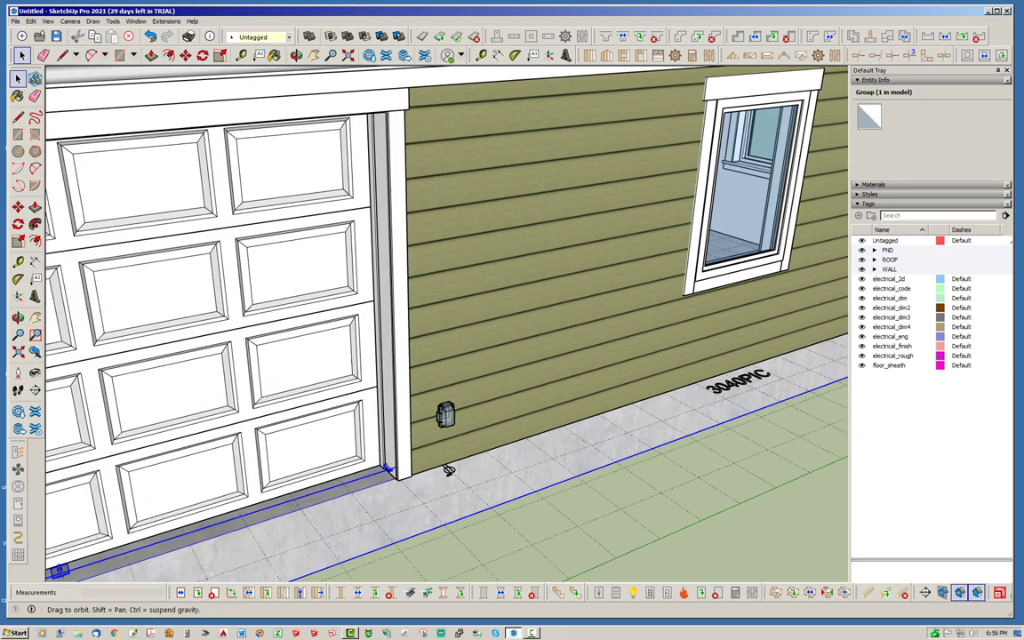
scroll(477, 491, "down", 2)
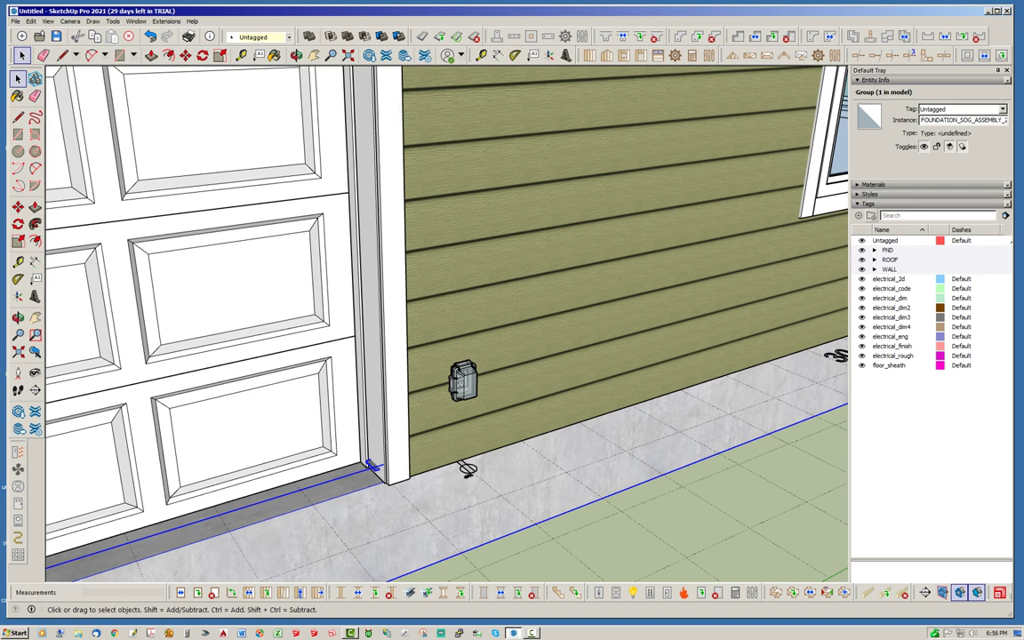
Create a top-level tag folder named ELECTRICAL
left_click(871, 215)
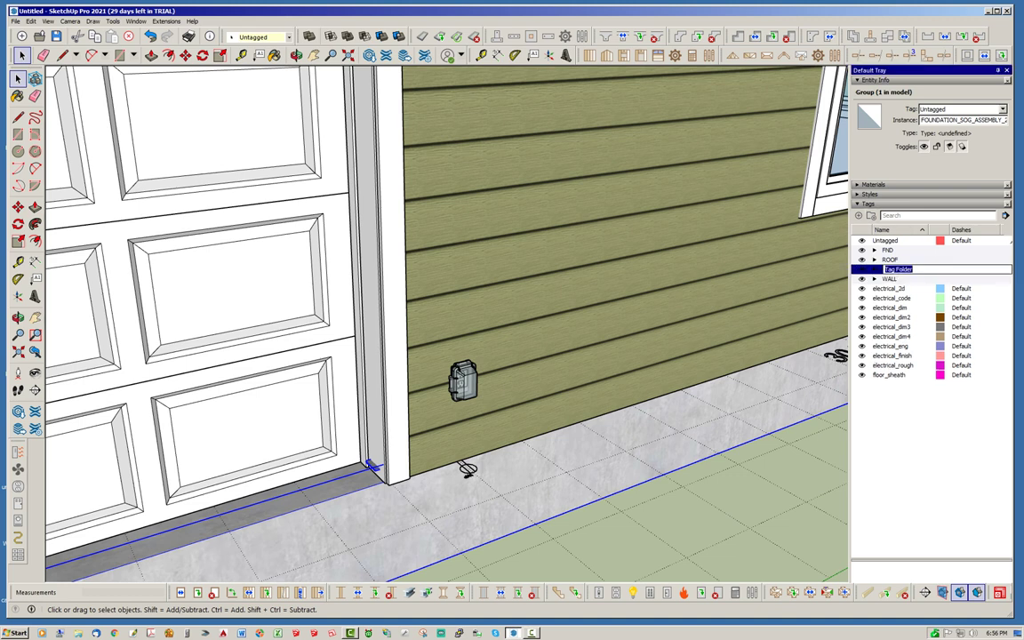
type("ELECTRICAL")
key("Return")
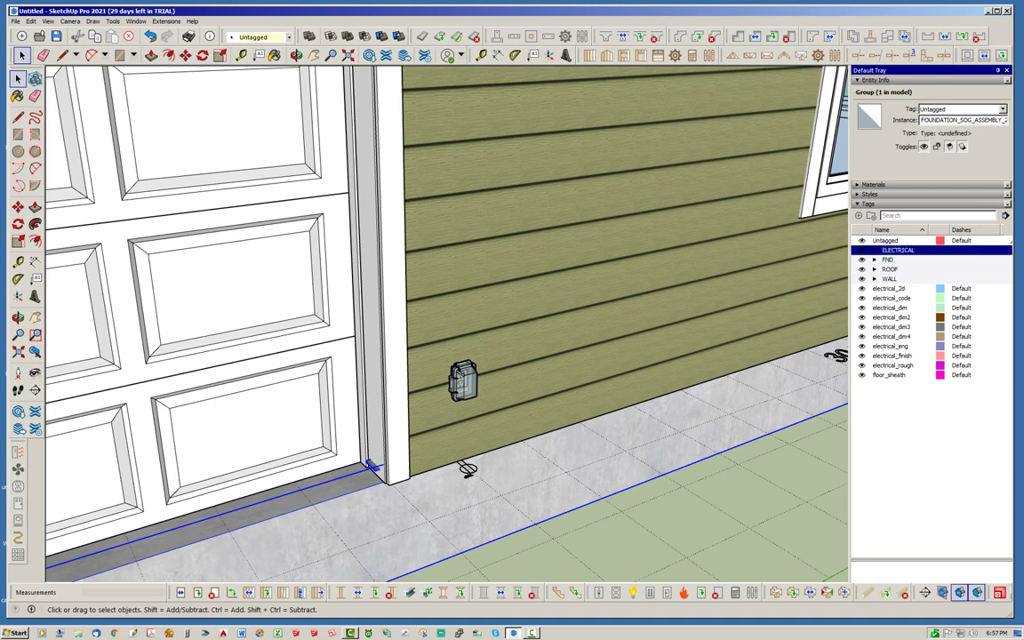
Move the tags electrical_2d through electrical_rough into the ELECTRICAL folder and toggle that folder's visibility off and on
left_click(890, 288)
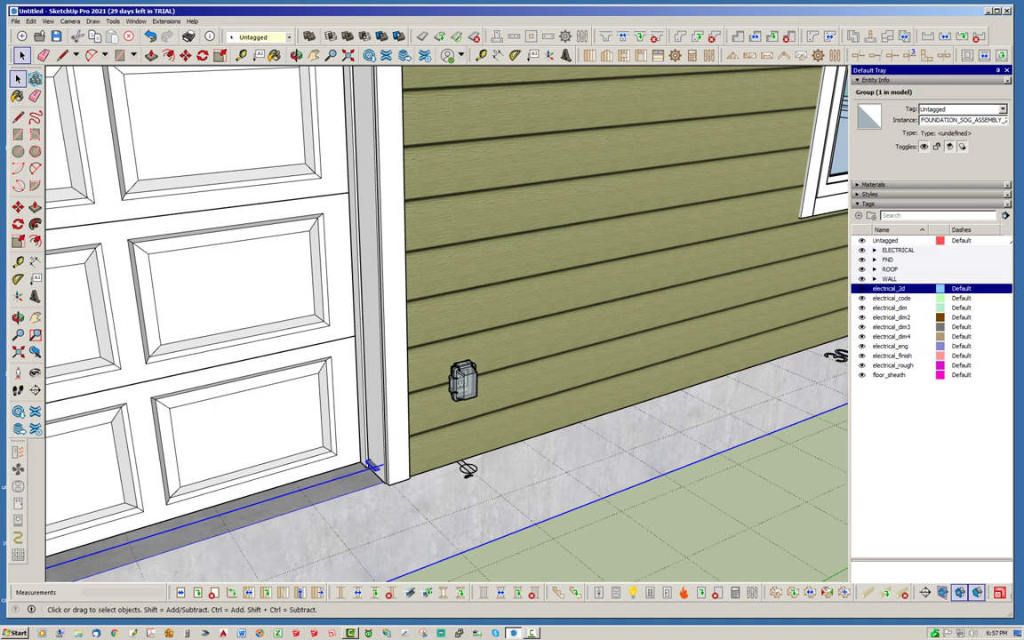
left_click(893, 365, "shift")
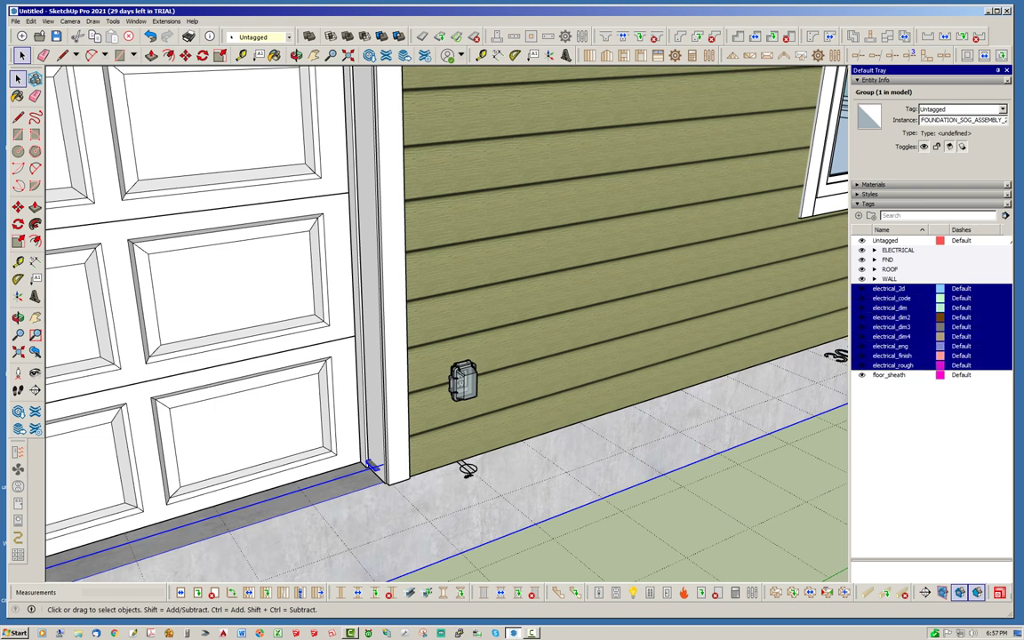
left_click_drag(892, 365, 898, 250)
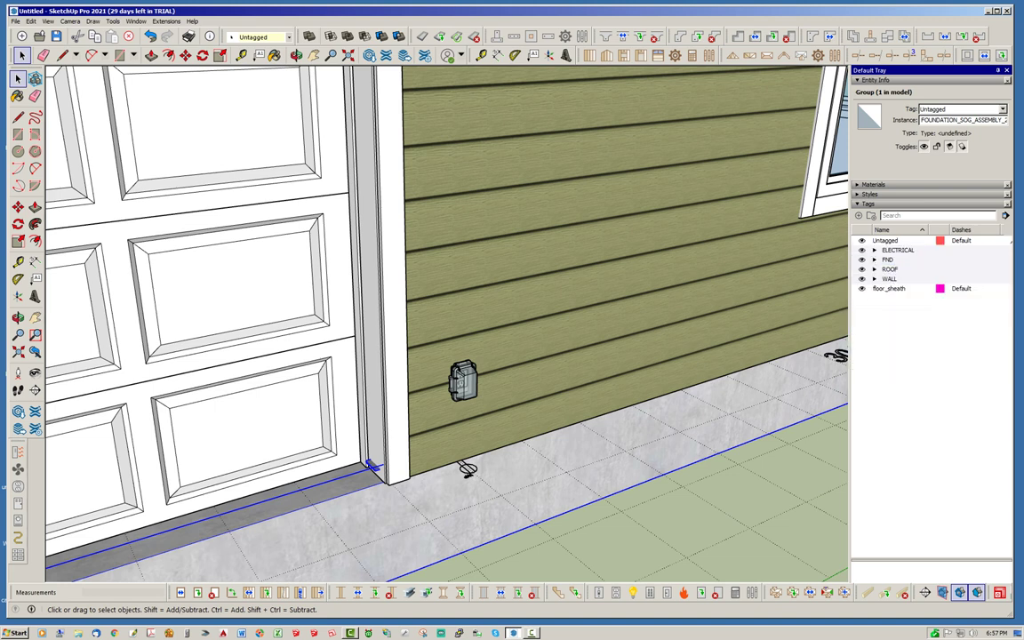
left_click(862, 250)
left_click(861, 250)
Create a tag folder named FLOOR and move the floor_sheath tag into it
left_click(872, 215)
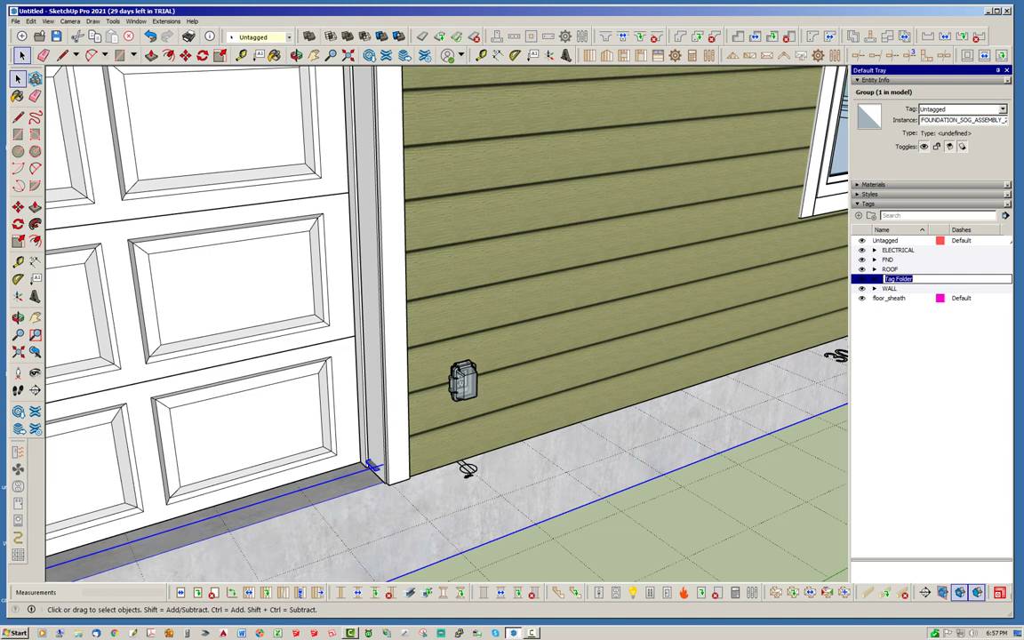
type("FLOOR")
key("Return")
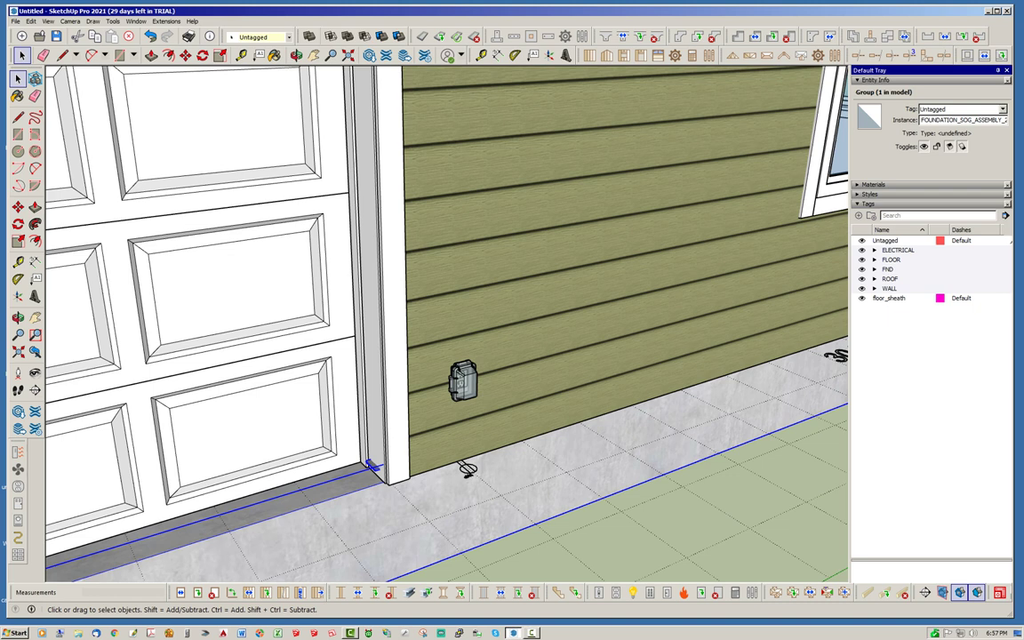
left_click_drag(889, 298, 900, 261)
key("Delete")
Check the tag folders by hiding FND, ROOF and WALL and showing them again with the whole building in view
scroll(370, 326, "down", 10)
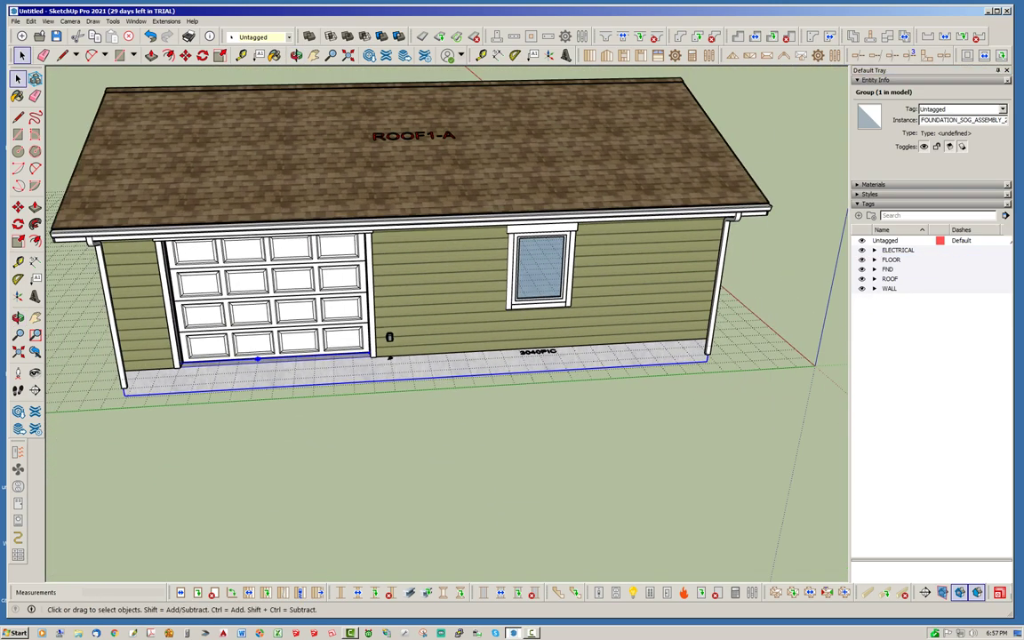
middle_click_drag(388, 355, 267, 360)
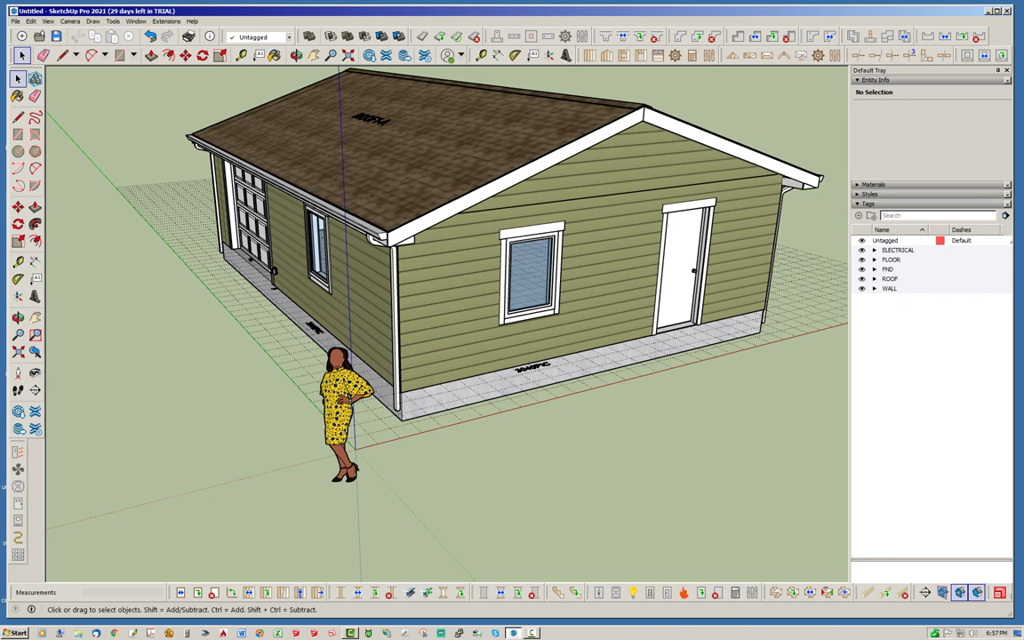
left_click(898, 250)
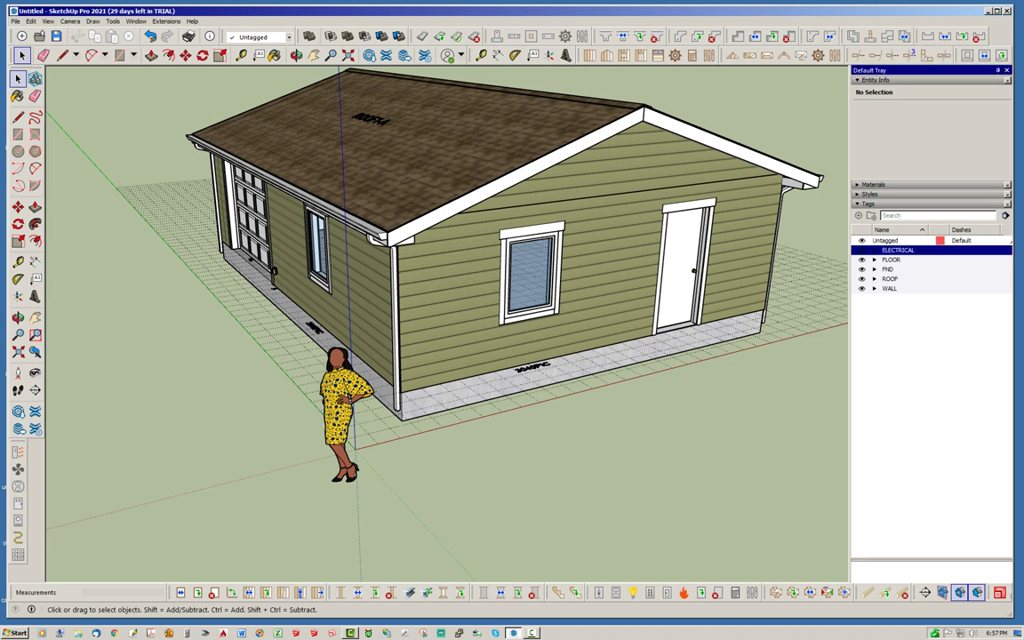
left_click(892, 260)
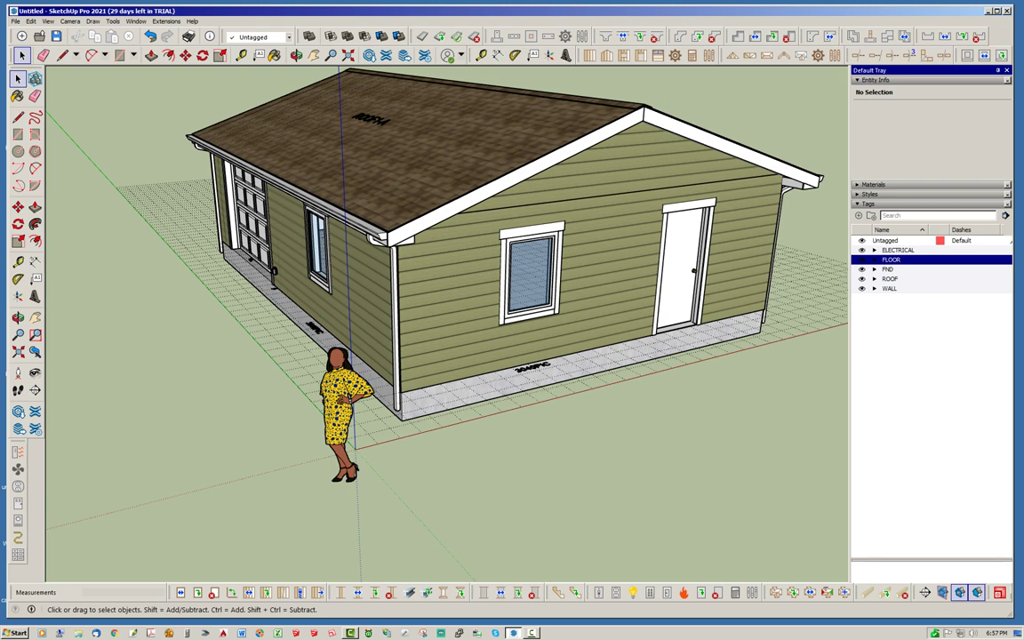
left_click(862, 268)
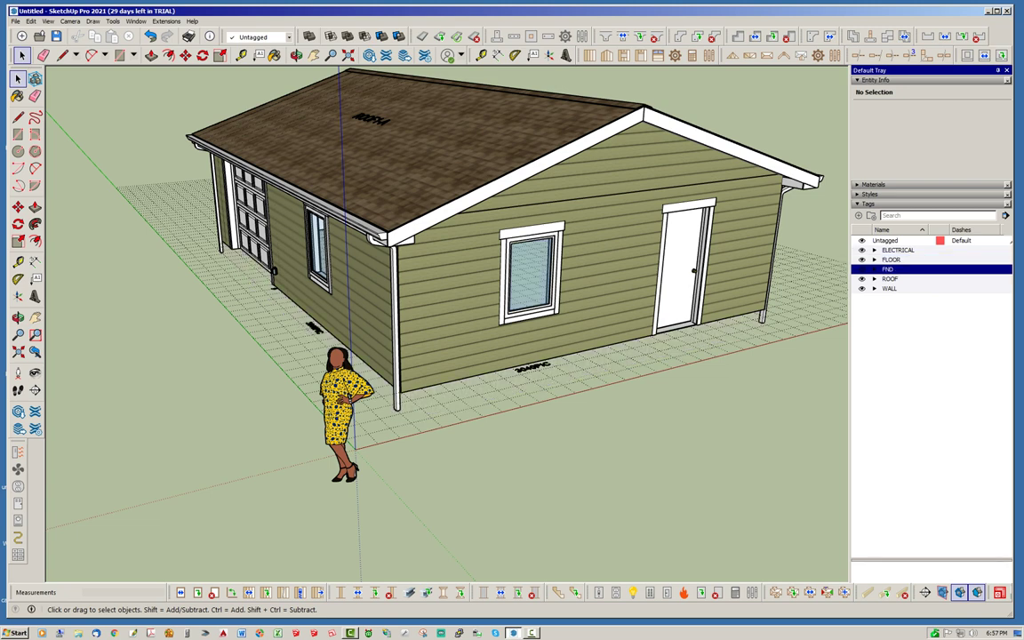
left_click(861, 279)
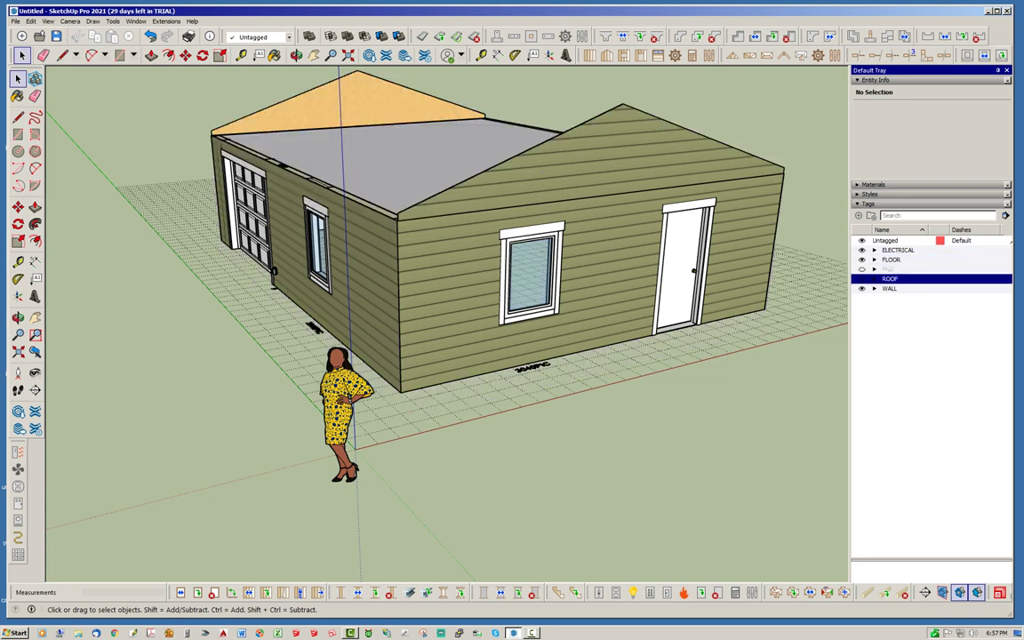
left_click(862, 288)
left_click(862, 288)
left_click(862, 278)
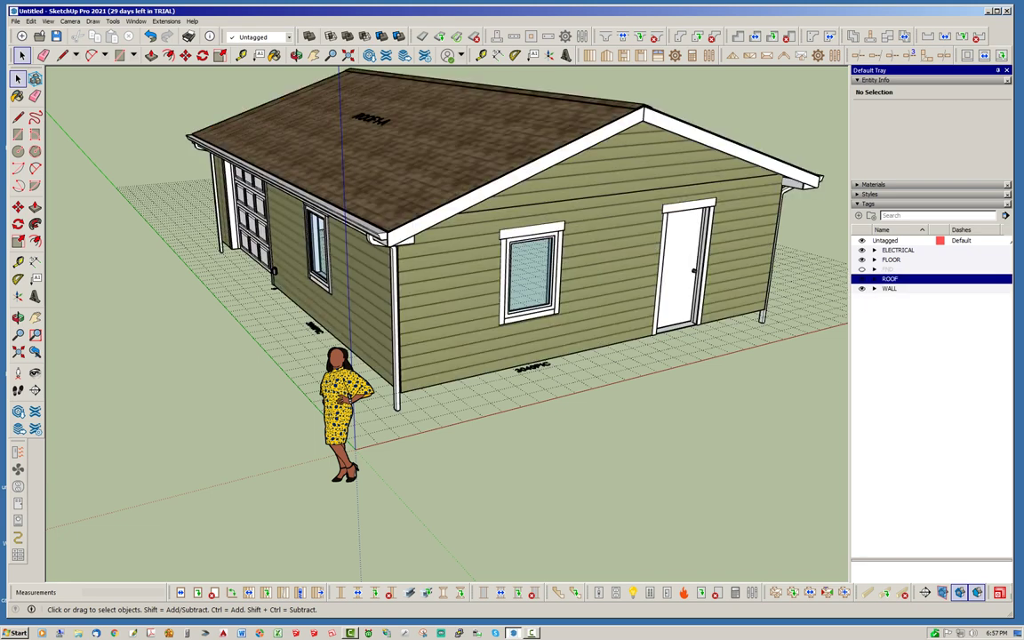
left_click(861, 269)
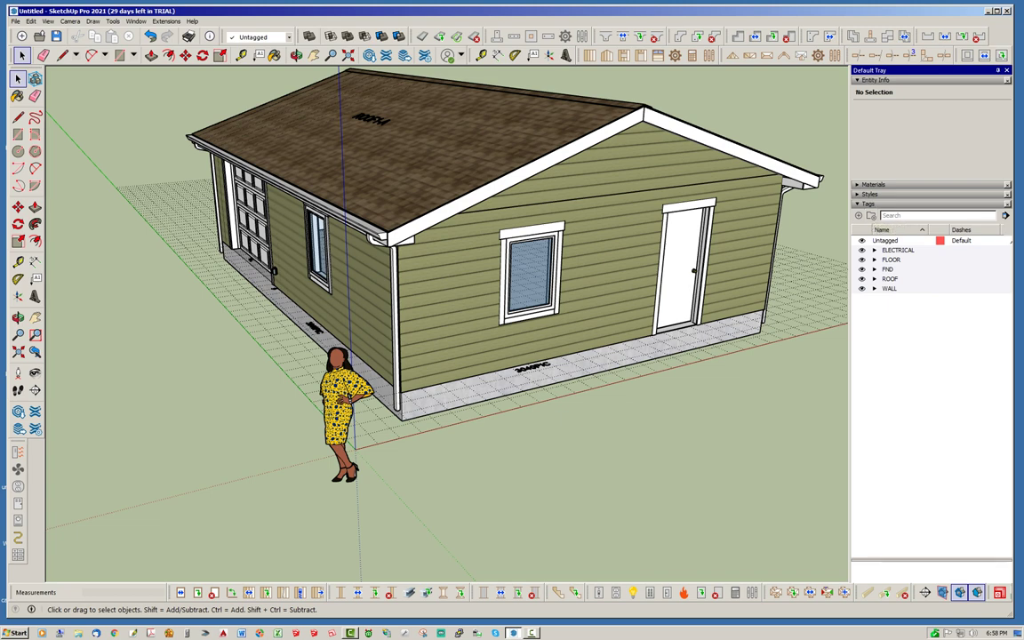
Expand the WALL folder, toggle the wall_window tag off and on to check the windows, and collapse the folder
left_click(875, 288)
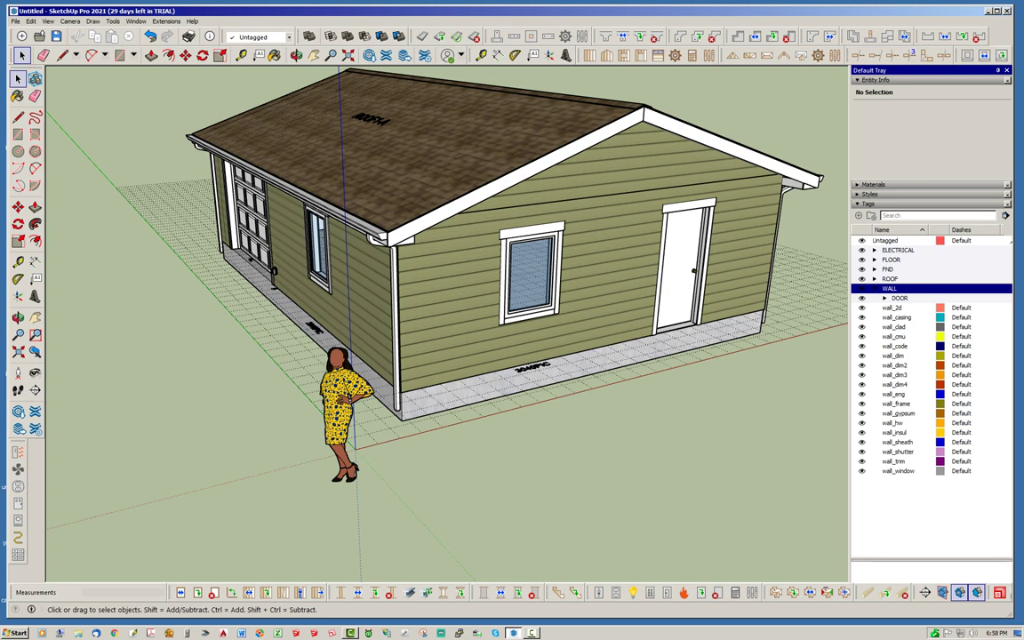
left_click(898, 470)
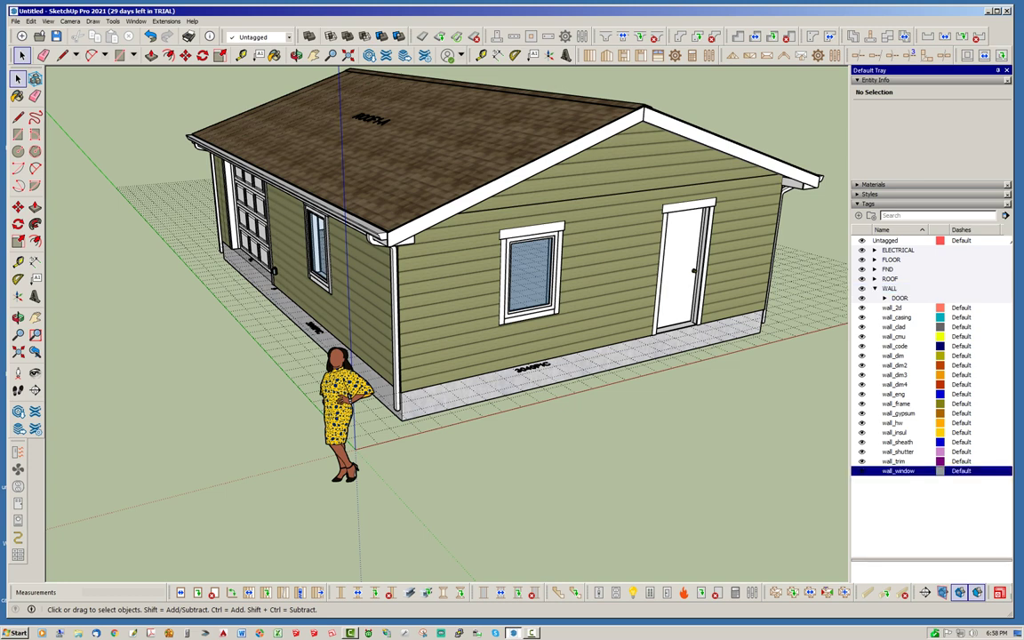
left_click(861, 470)
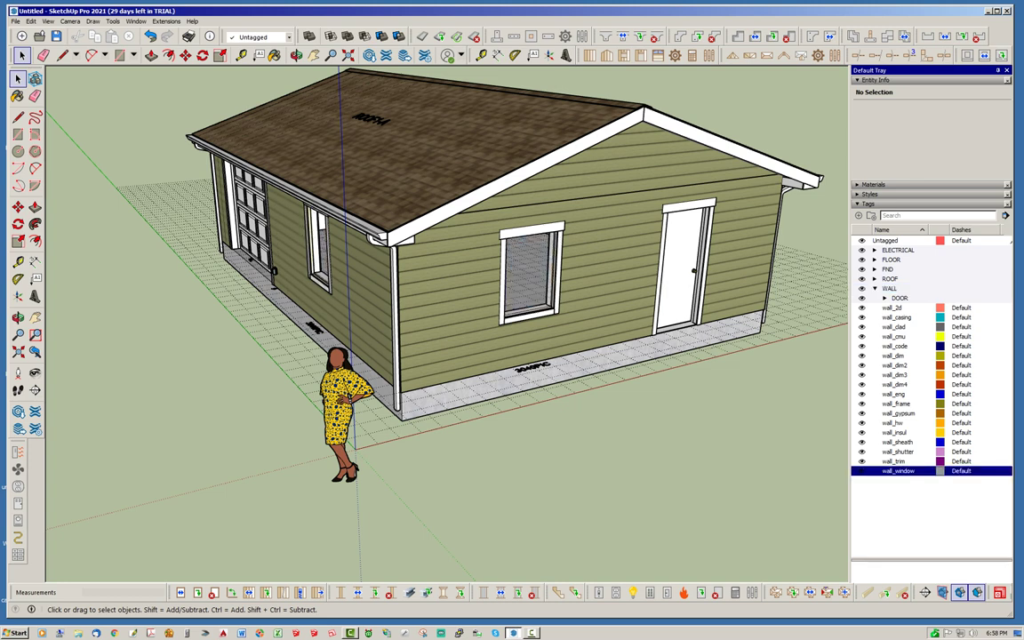
left_click(862, 471)
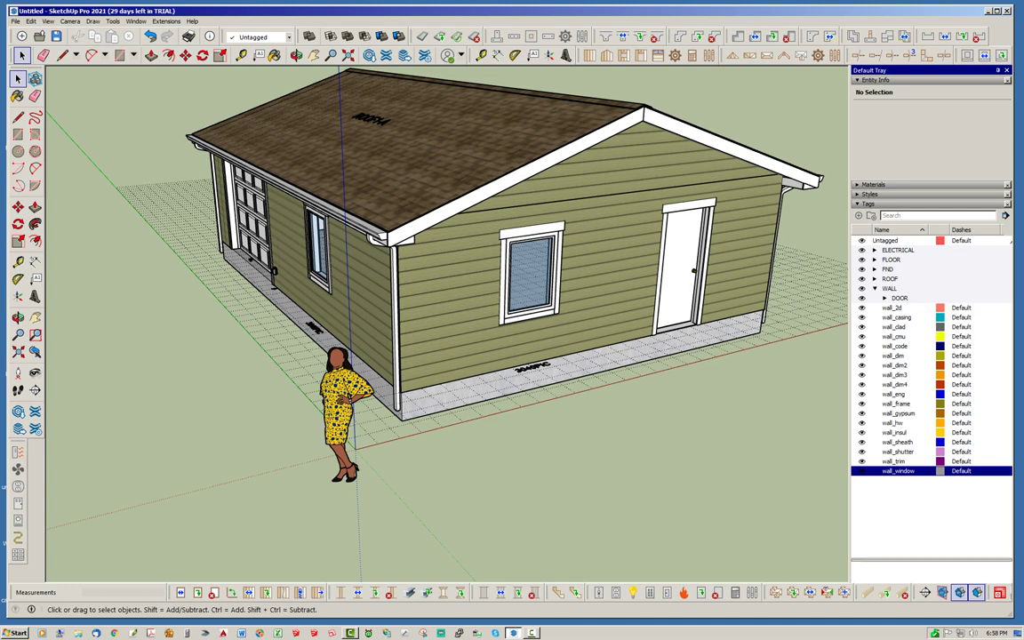
left_click(875, 288)
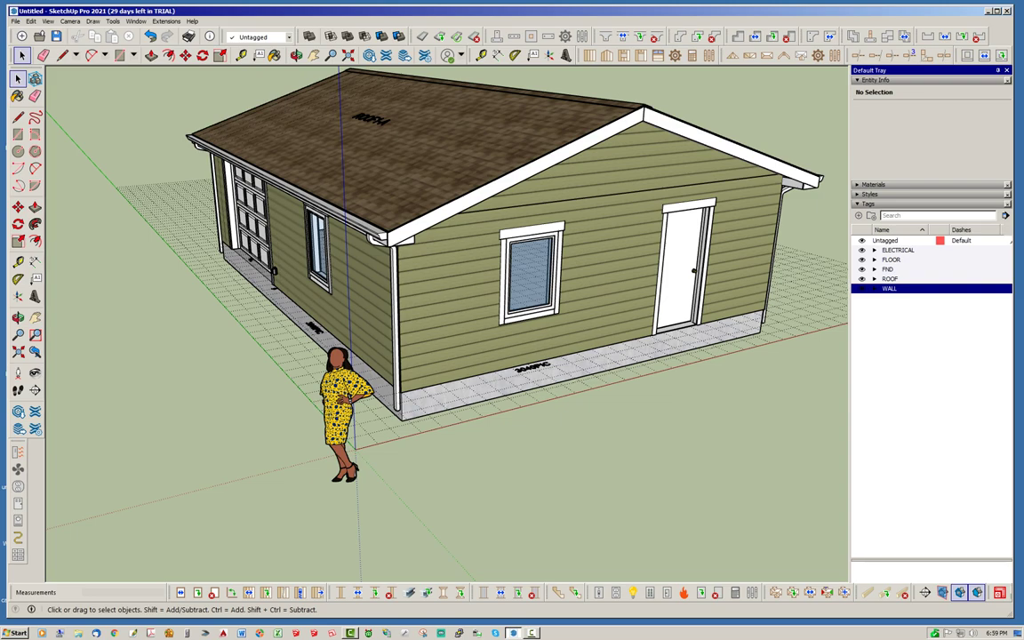
middle_click_drag(569, 338, 290, 357)
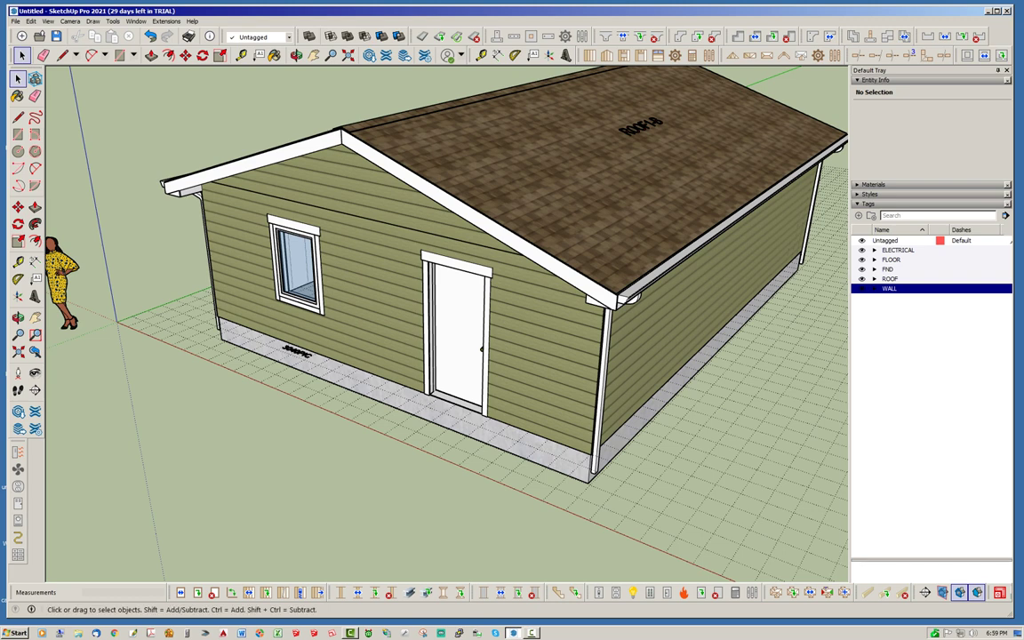